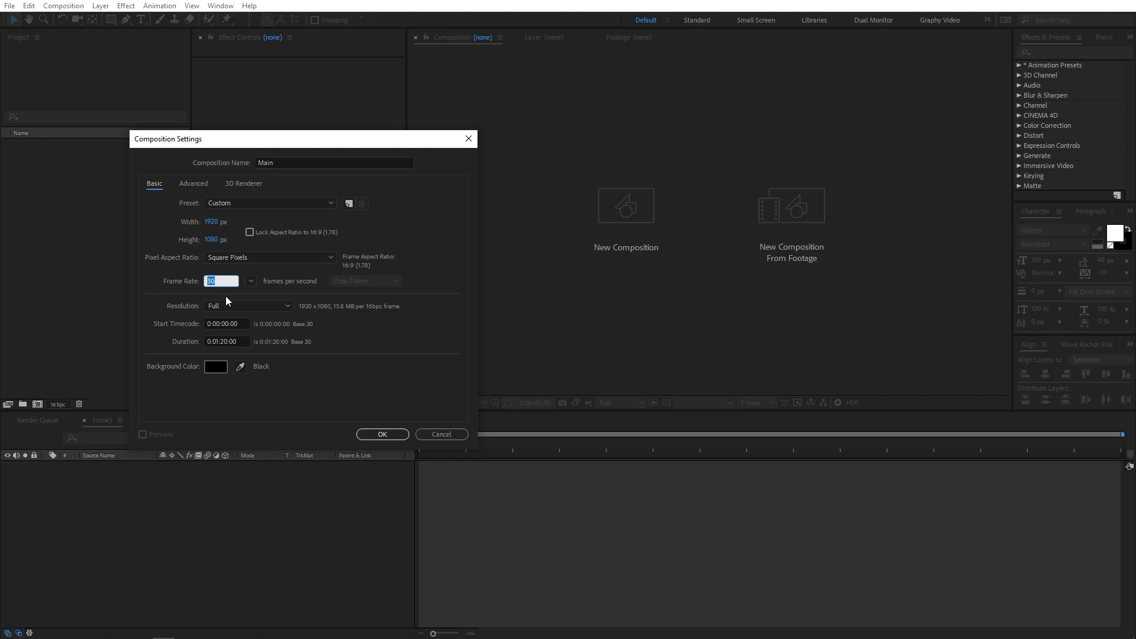
Create the Main composition at 30 frames per second with a duration of 0:00:10:00.
{"action": "left_click", "coordinate": [250, 282]}
{"action": "left_click", "coordinate": [250, 281]}
{"action": "left_click", "coordinate": [219, 348]}
{"action": "key", "text": "BackSpace"}
{"action": "type", "text": "0:00:10"}
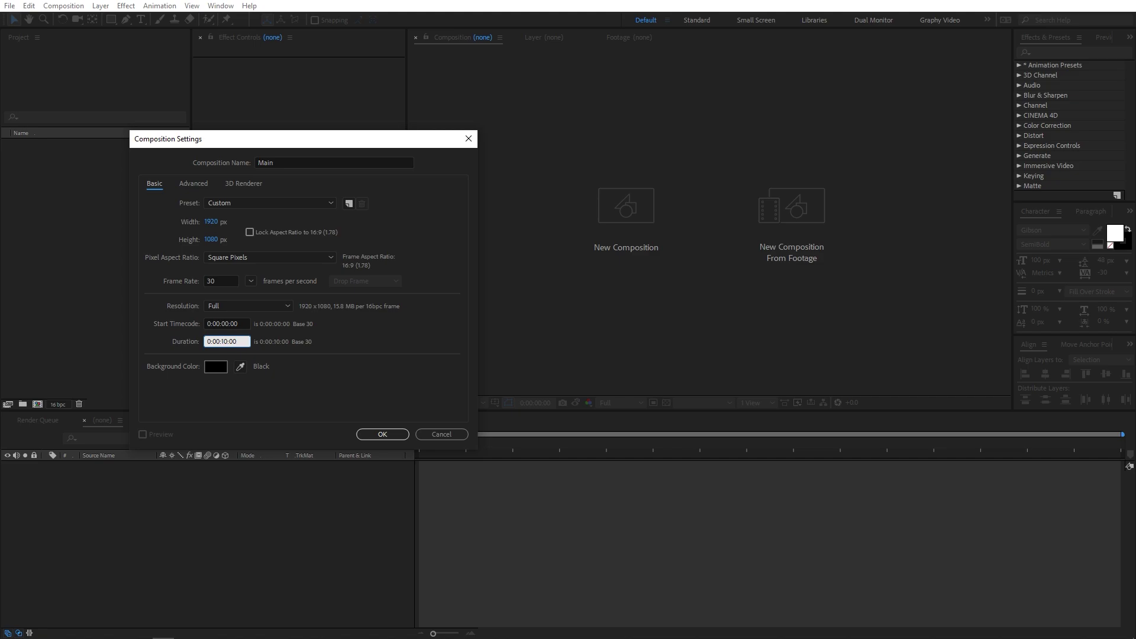
{"action": "left_click", "coordinate": [382, 434]}
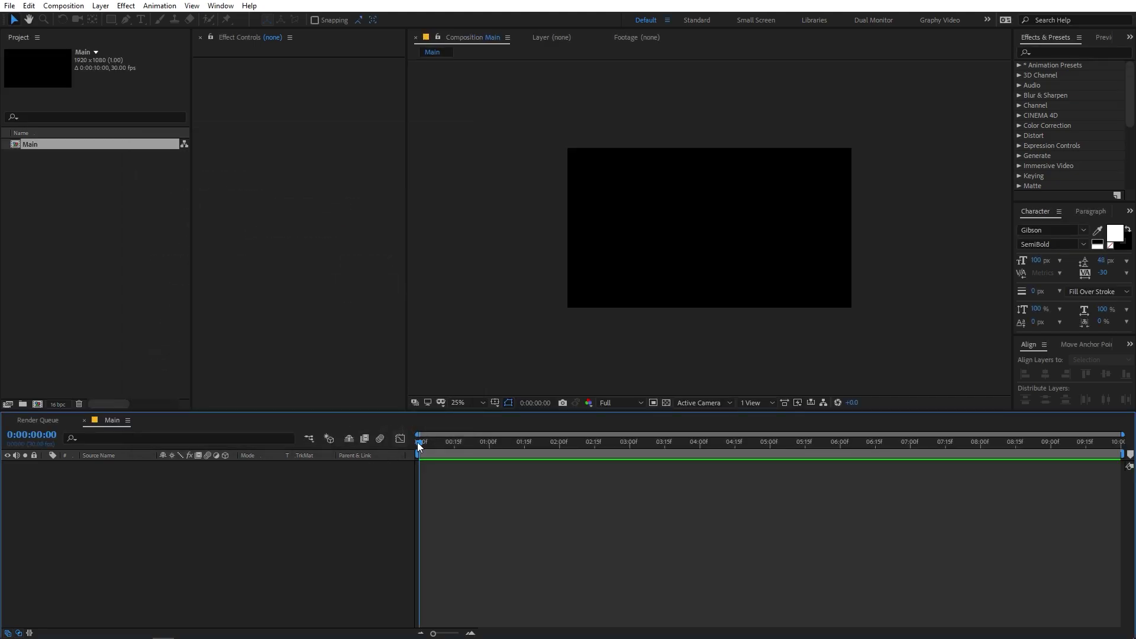
Draw a closed two-point shape across the middle of the frame with the Pen tool, pulling curve handles out of its starting point.
{"action": "key", "text": "period"}
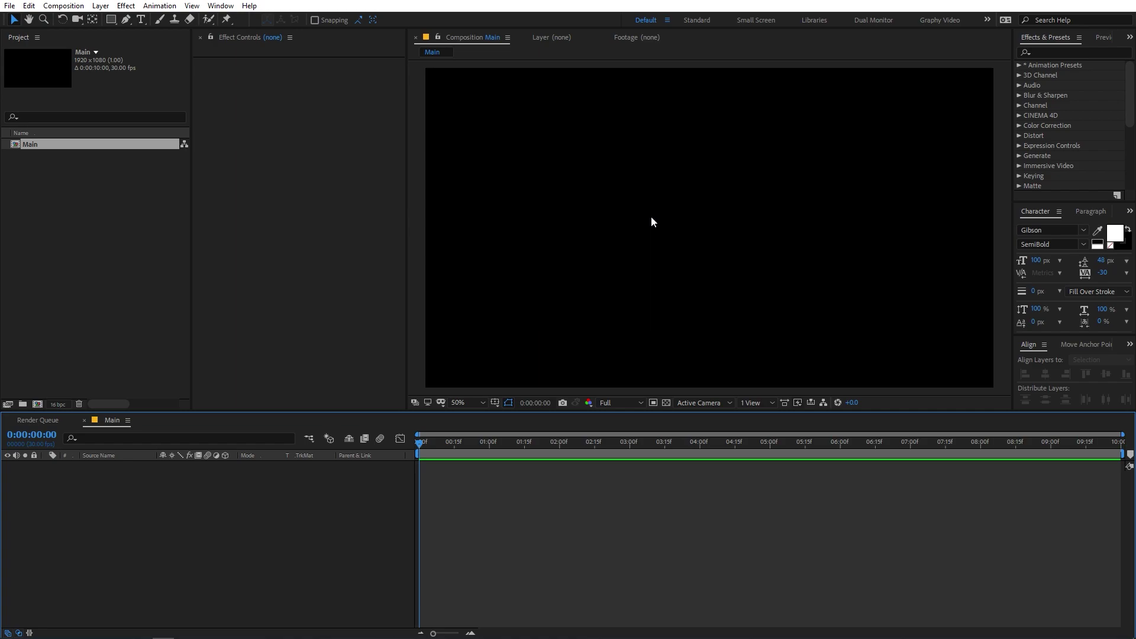
{"action": "left_click", "coordinate": [72, 265]}
{"action": "left_click", "coordinate": [125, 20]}
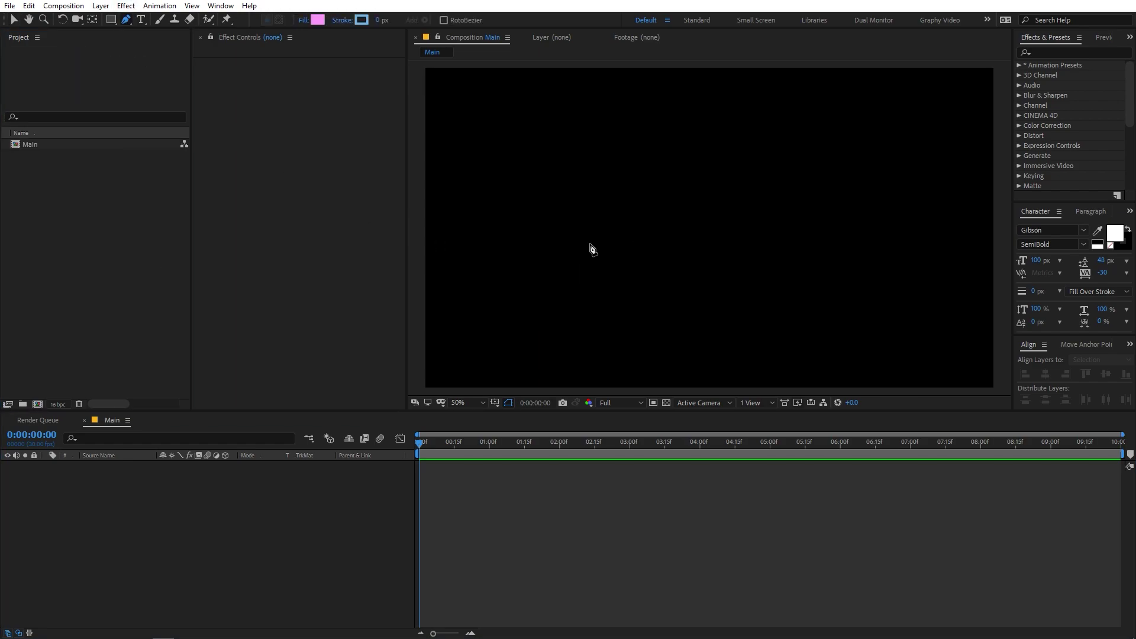
{"action": "left_click", "coordinate": [554, 247]}
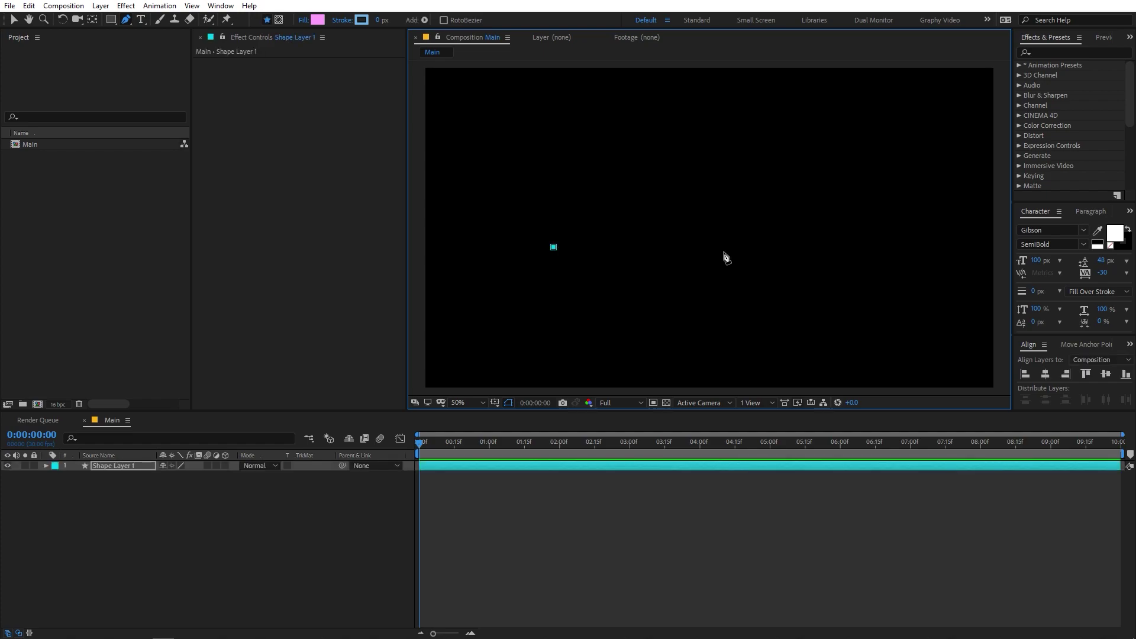
{"action": "left_click", "coordinate": [886, 247]}
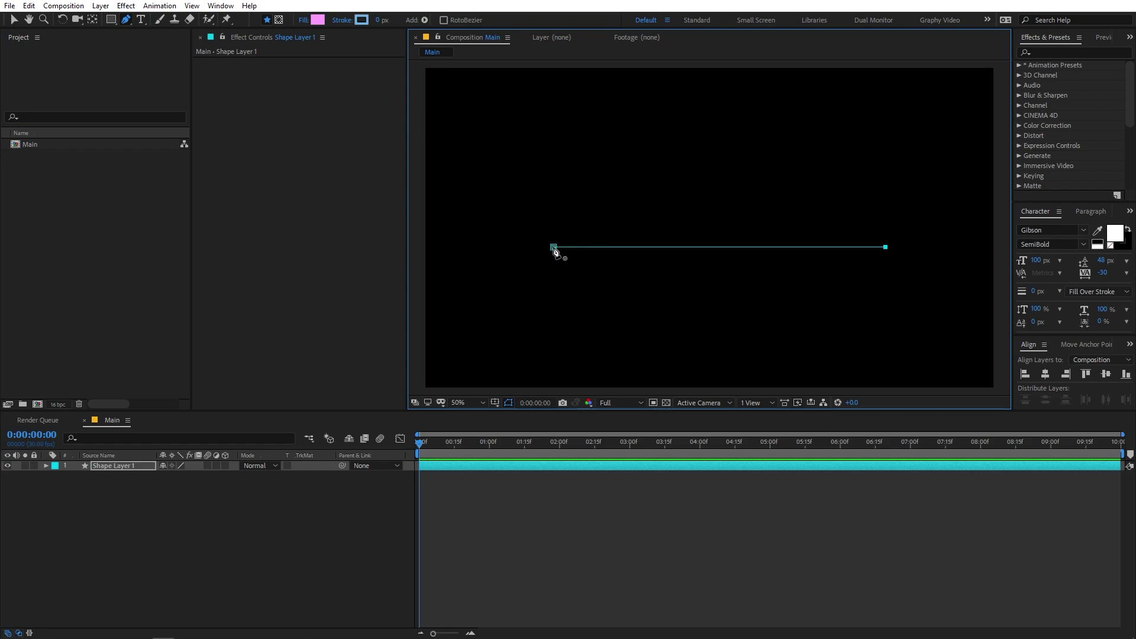
{"action": "left_click_drag", "start_coordinate": [553, 247], "coordinate": [555, 361]}
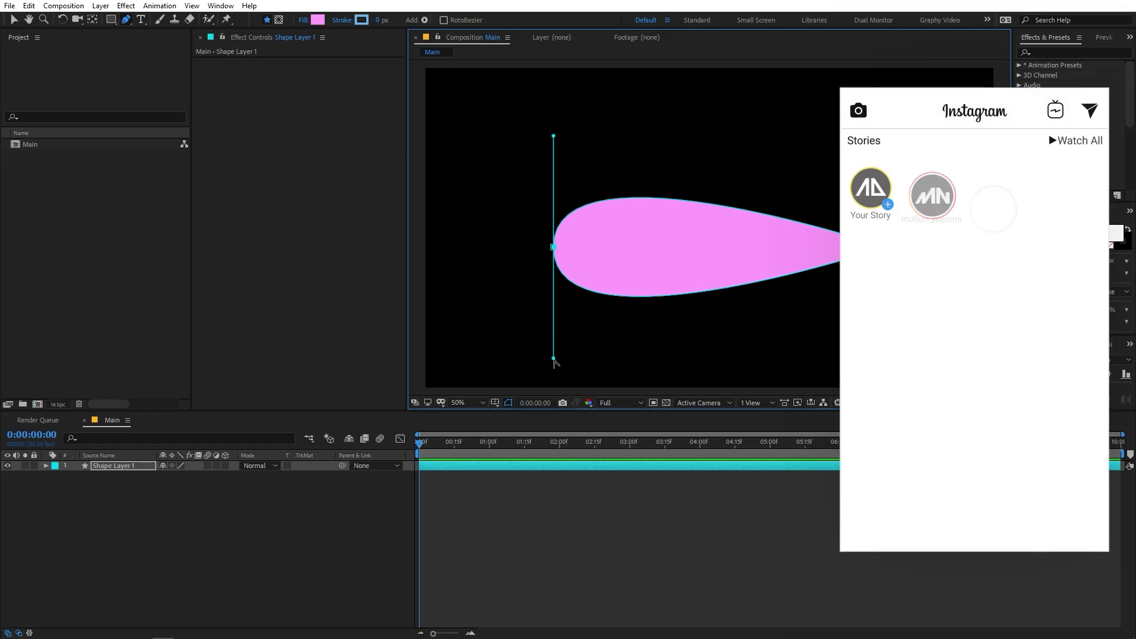
Adjust the starting point's handles so the shape's lower edge is straight and its upper edge forms a slanted arch, then deselect it.
{"action": "left_click_drag", "start_coordinate": [554, 359], "coordinate": [734, 253]}
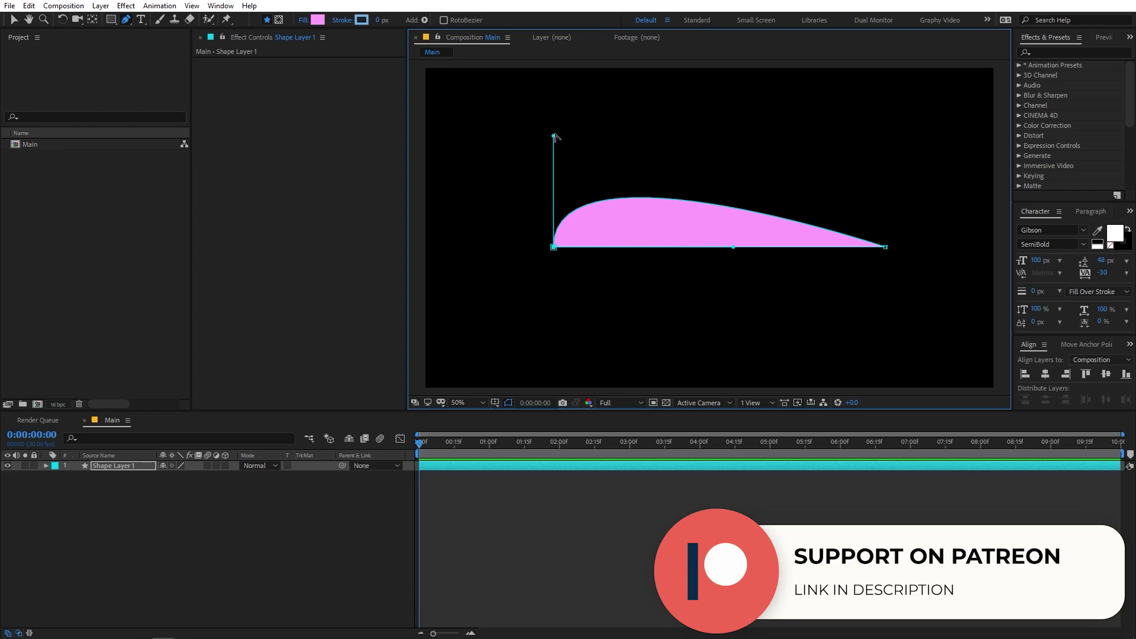
{"action": "left_click_drag", "start_coordinate": [554, 137], "coordinate": [639, 118]}
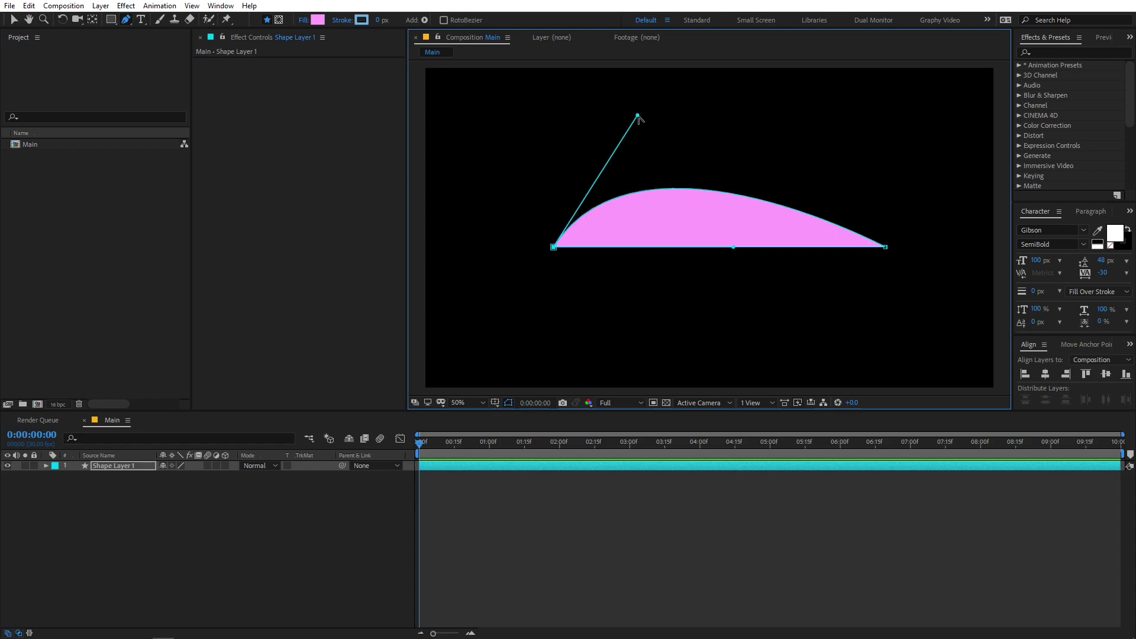
{"action": "left_click", "coordinate": [647, 503]}
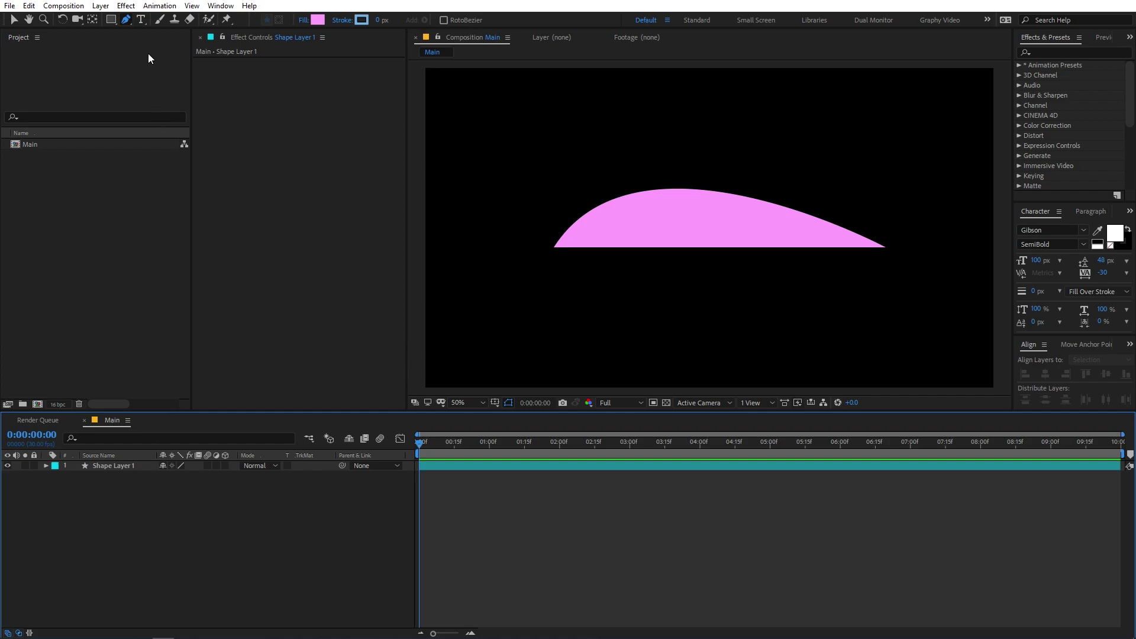
Draw a four-sided shape on a new layer at the left edge of the frame with the Pen tool, taller than the arch.
{"action": "left_click", "coordinate": [126, 21]}
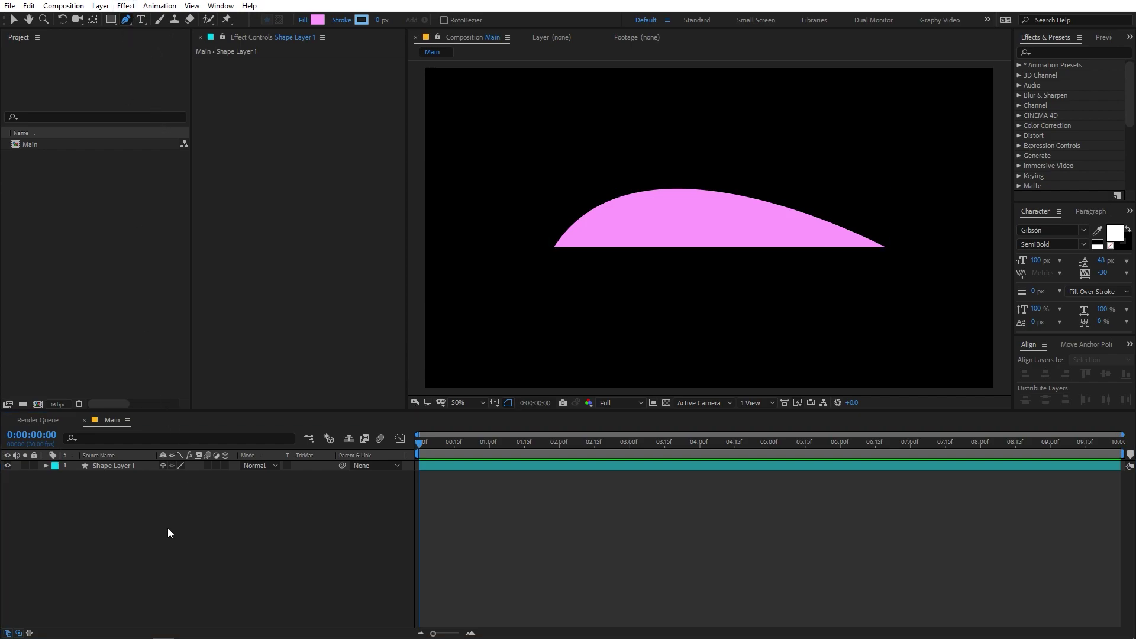
{"action": "left_click", "coordinate": [423, 152]}
{"action": "left_click", "coordinate": [497, 149]}
{"action": "left_click", "coordinate": [519, 289]}
{"action": "left_click", "coordinate": [418, 288]}
{"action": "left_click", "coordinate": [423, 152]}
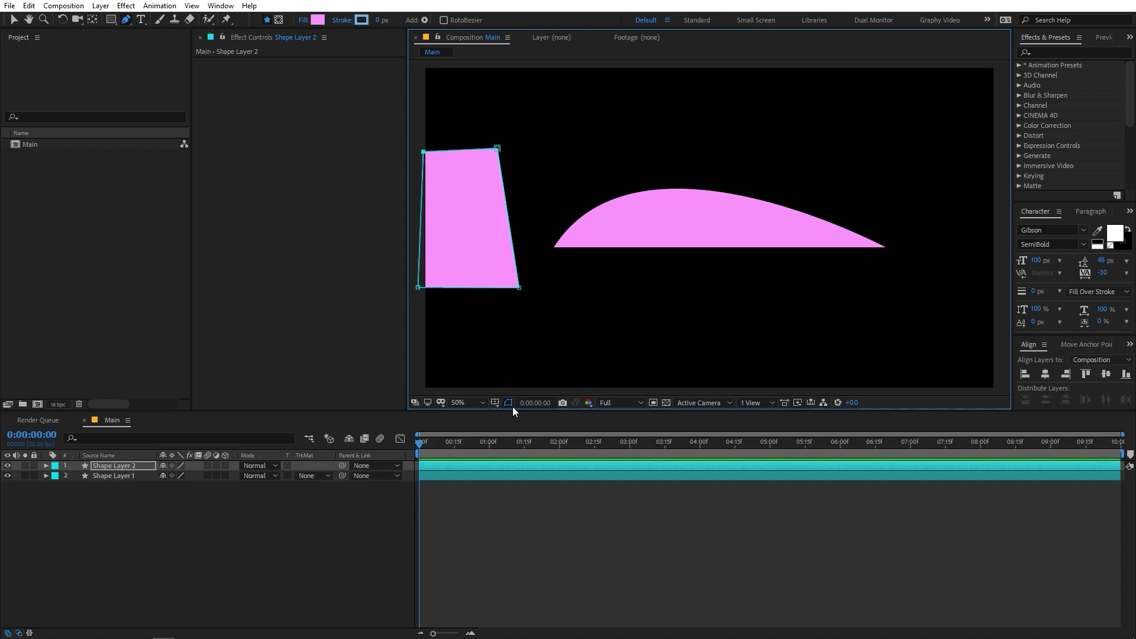
{"action": "left_click", "coordinate": [137, 507]}
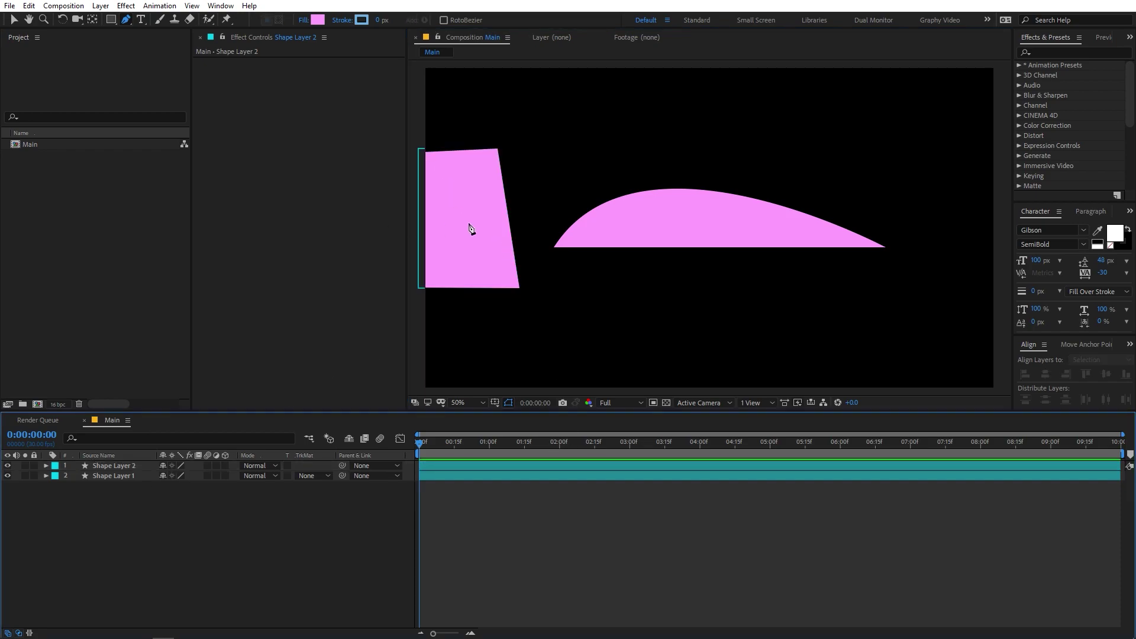
Move Shape Layer 2 below Shape Layer 1 and set its track matte to Alpha Matte "Shape Layer 1".
{"action": "left_click", "coordinate": [14, 20]}
{"action": "left_click", "coordinate": [470, 247]}
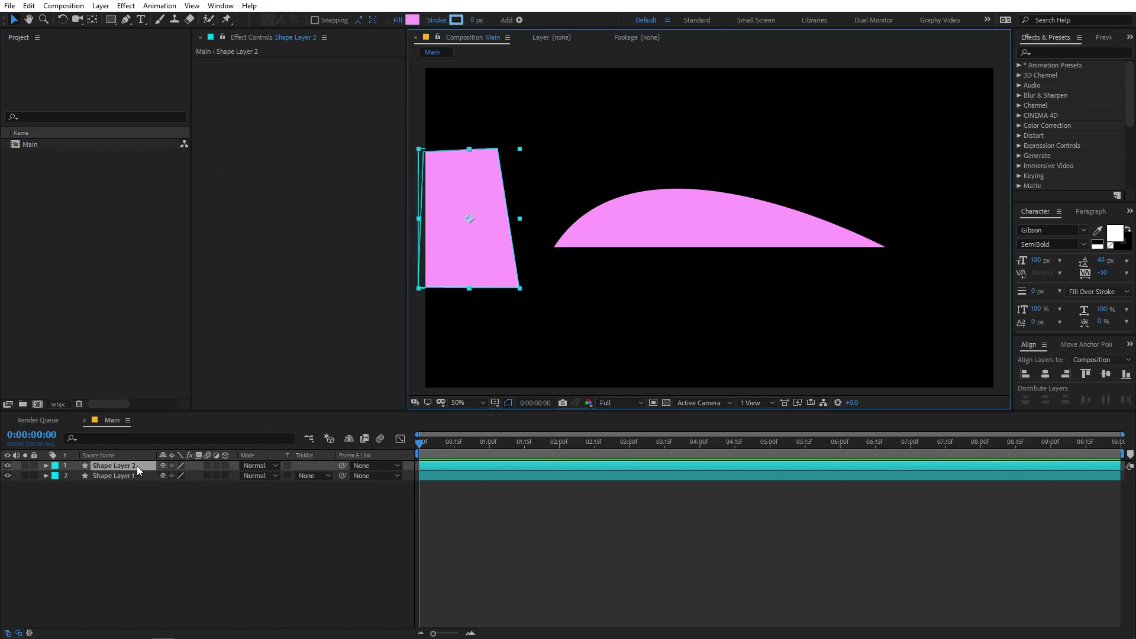
{"action": "left_click_drag", "start_coordinate": [136, 469], "coordinate": [140, 496]}
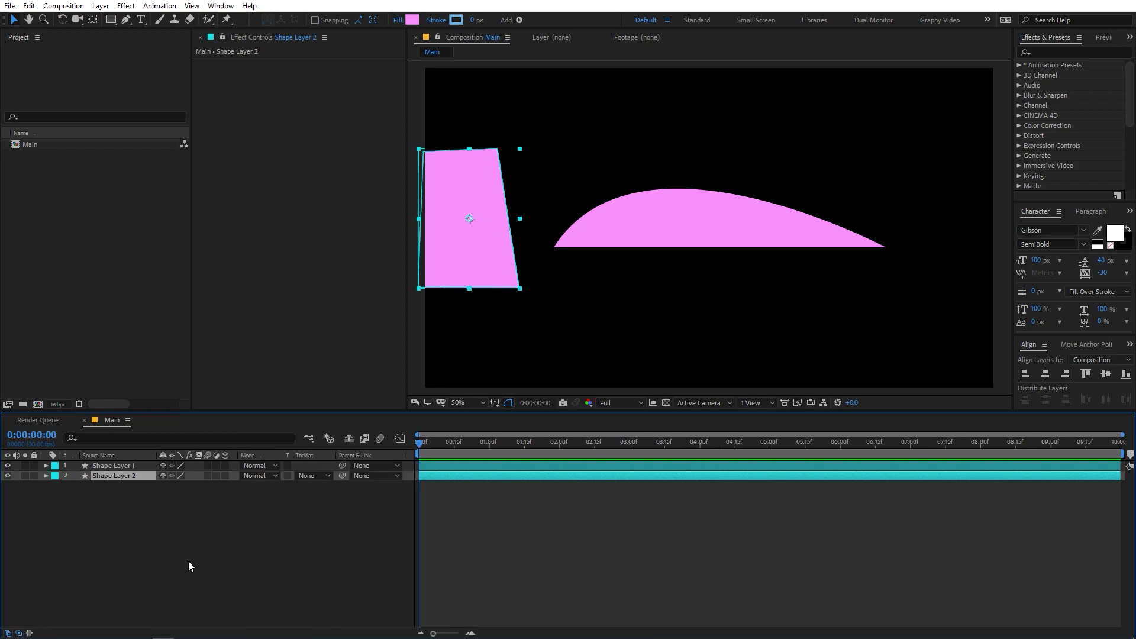
{"action": "left_click", "coordinate": [304, 477]}
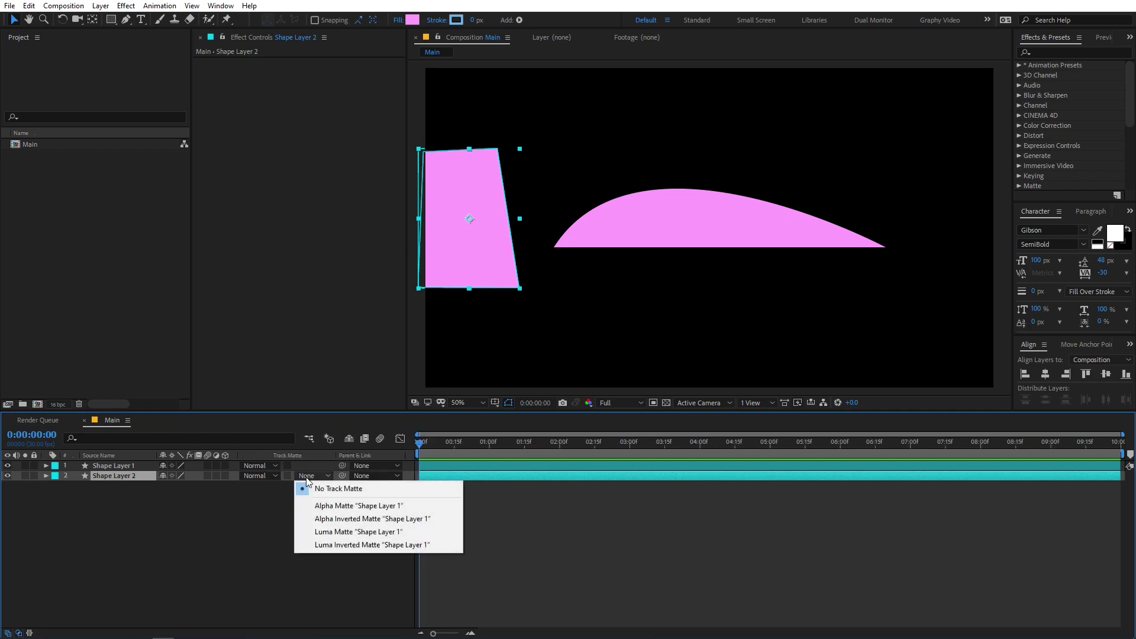
{"action": "left_click", "coordinate": [332, 506]}
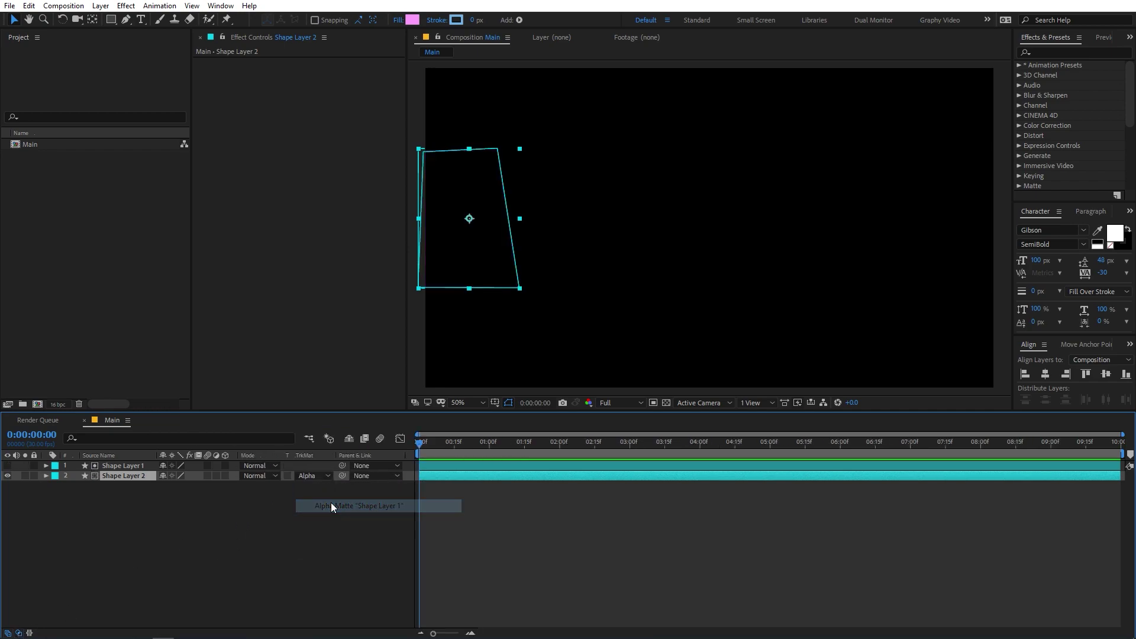
{"action": "left_click", "coordinate": [298, 561]}
Keyframe Shape Layer 2's position from 147, 508 at 0 seconds to 1773, 508 at 2 seconds, and preview the motion.
{"action": "left_click", "coordinate": [133, 474]}
{"action": "mouse_move", "coordinate": [459, 243]}
{"action": "left_mouse_down"}
{"action": "mouse_move", "coordinate": [902, 240]}
{"action": "mouse_move", "coordinate": [549, 235]}
{"action": "mouse_move", "coordinate": [462, 246]}
{"action": "left_mouse_up"}
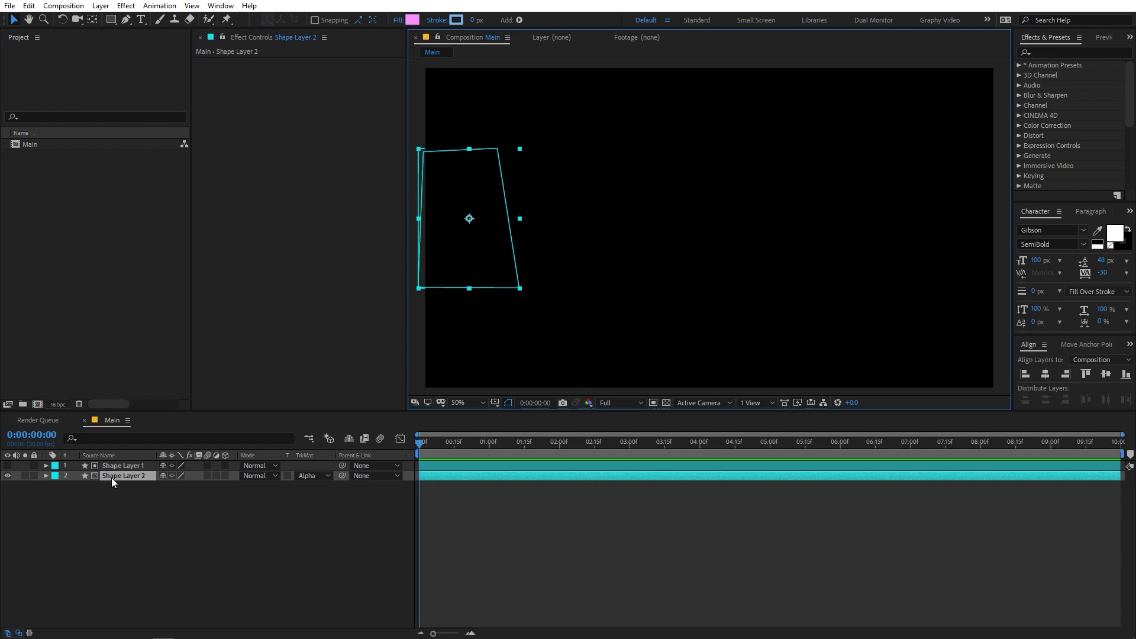
{"action": "key", "text": "p"}
{"action": "left_click", "coordinate": [73, 485]}
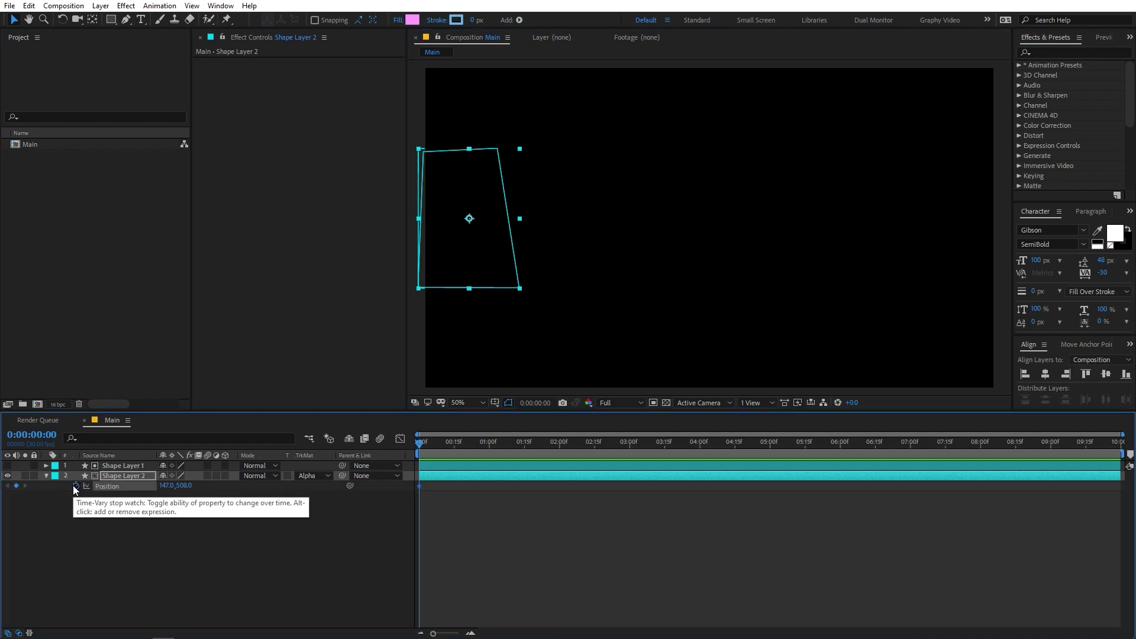
{"action": "left_click_drag", "start_coordinate": [430, 454], "coordinate": [560, 453]}
{"action": "left_click_drag", "start_coordinate": [455, 267], "coordinate": [936, 303]}
{"action": "key", "text": "space"}
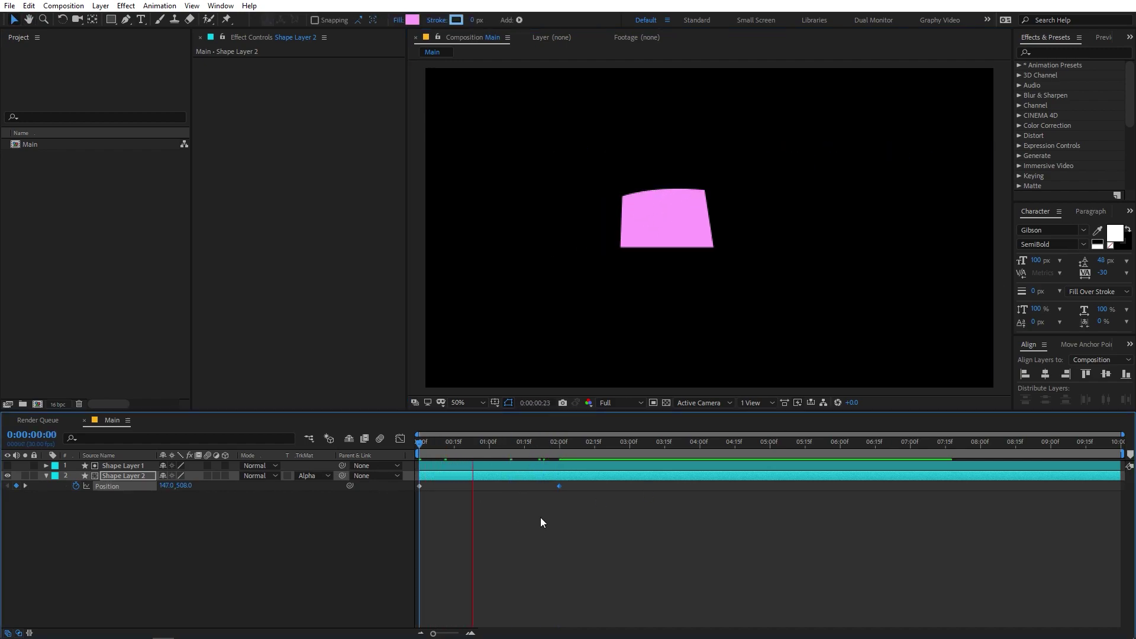
{"action": "key", "text": "space"}
Shorten the movement by shifting the final position keyframe to 0:00:01:01, and preview the faster animation.
{"action": "left_click_drag", "start_coordinate": [557, 485], "coordinate": [490, 492]}
{"action": "left_click", "coordinate": [490, 453]}
{"action": "key", "text": "space"}
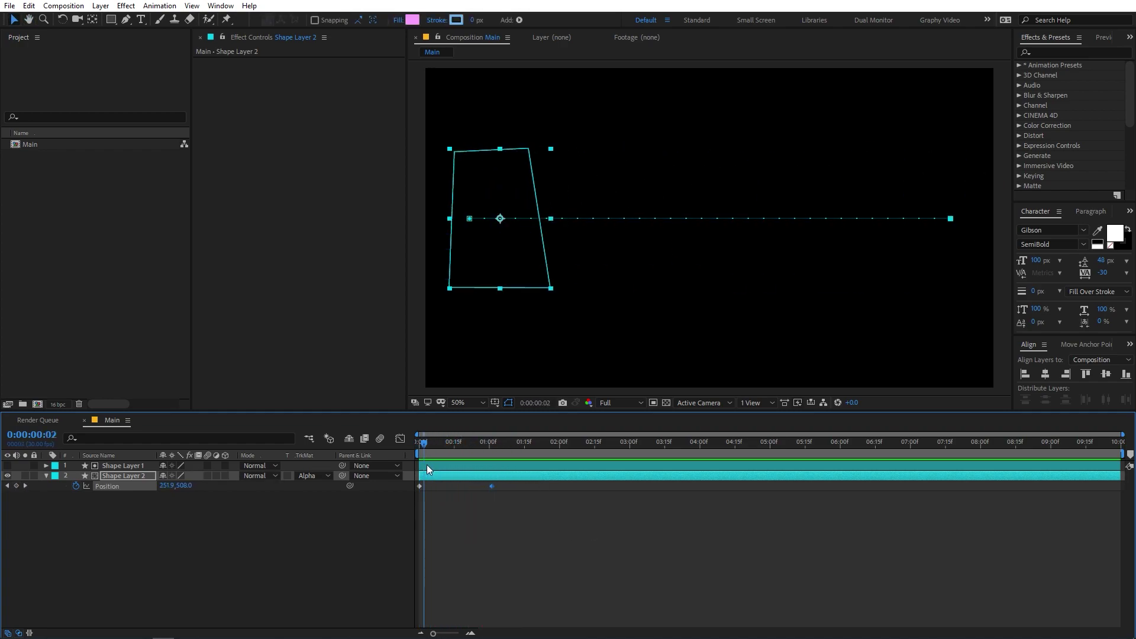
{"action": "key", "text": "space"}
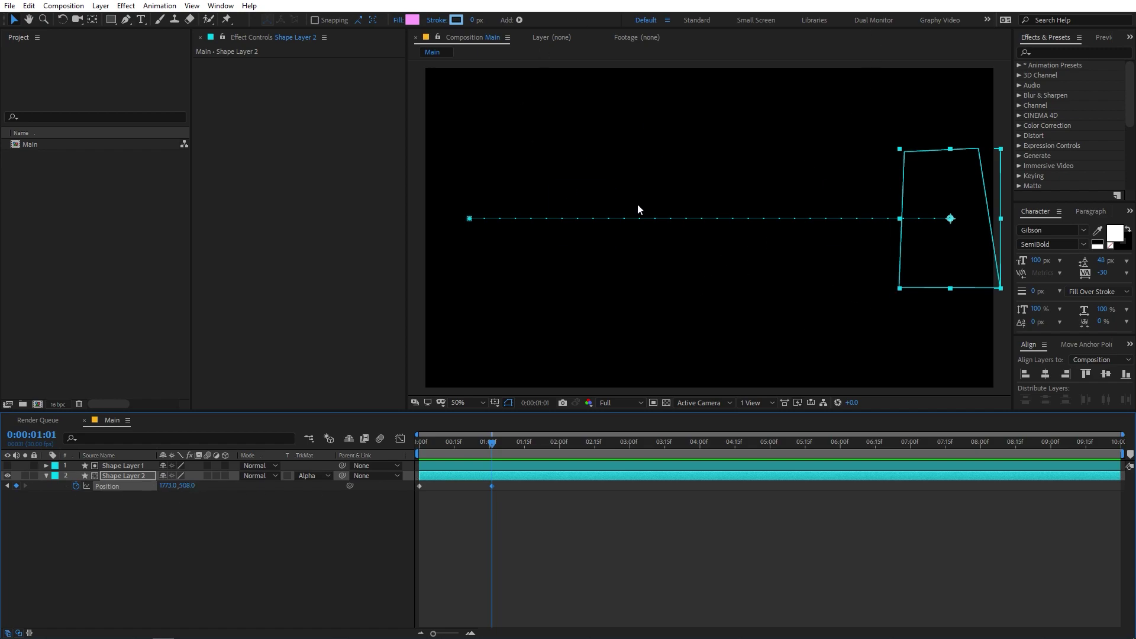
{"action": "key", "text": "Home"}
{"action": "key", "text": "space"}
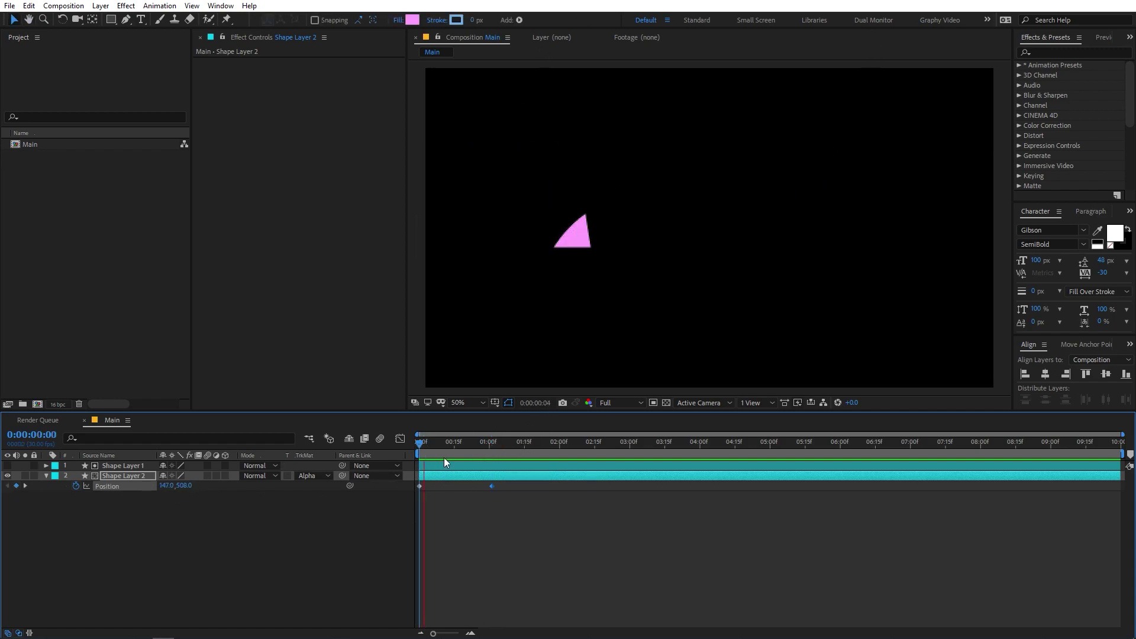
Apply the Wave Warp effect to Shape Layer 1 with the revealed shape in view, and preview the wavy edges.
{"action": "left_click_drag", "start_coordinate": [459, 452], "coordinate": [443, 463]}
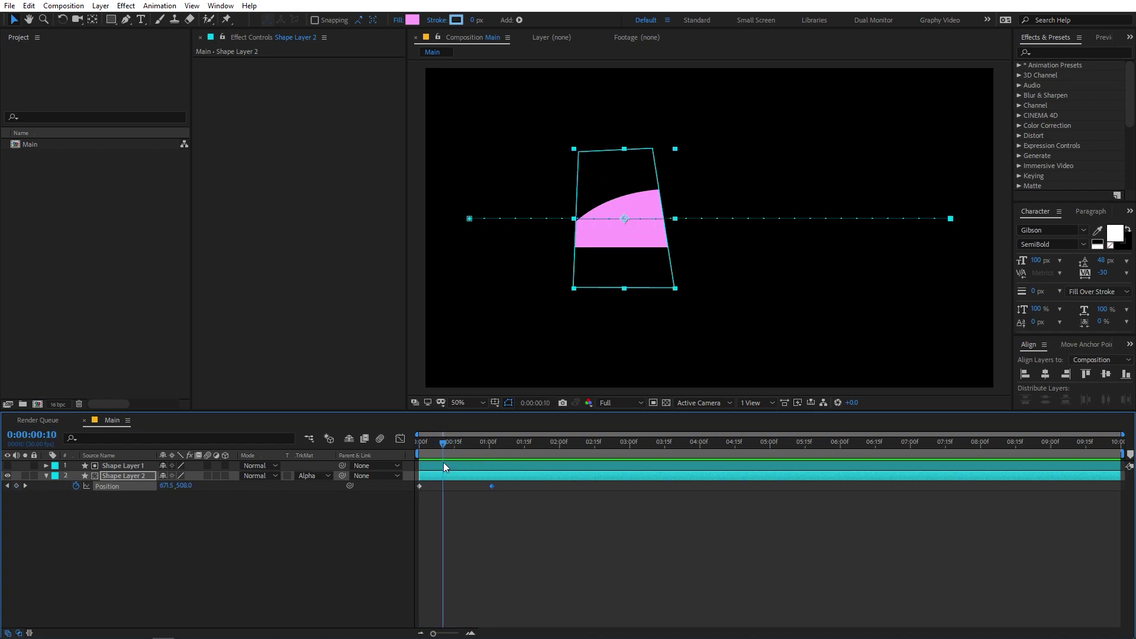
{"action": "left_click", "coordinate": [560, 527]}
{"action": "key", "text": "Page_Down"}
{"action": "key", "text": "Page_Down"}
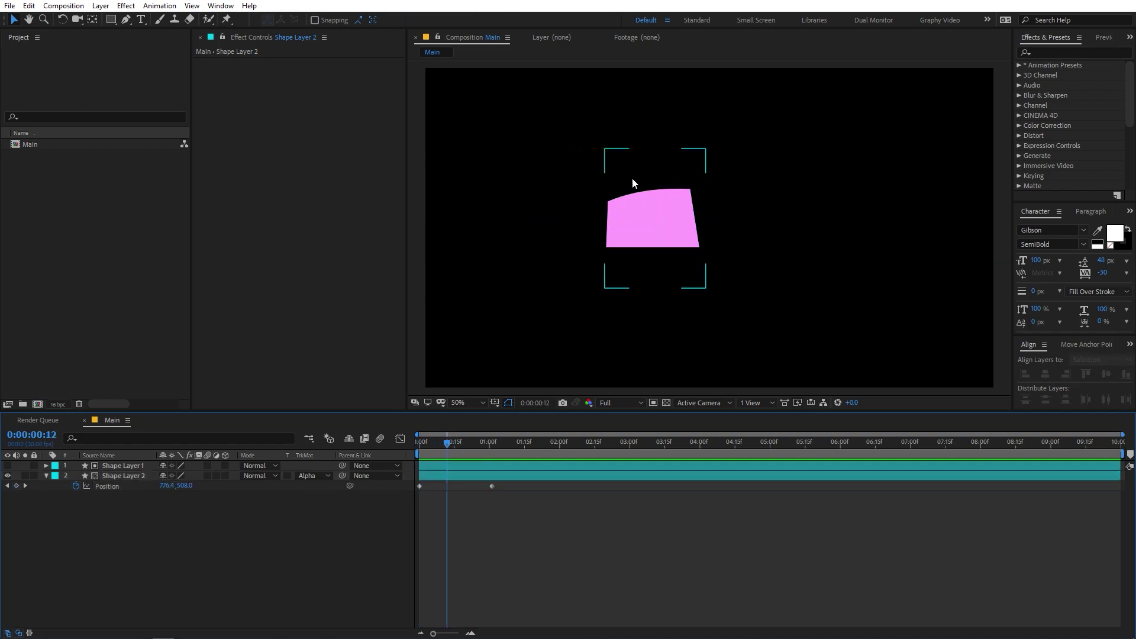
{"action": "left_click", "coordinate": [123, 466]}
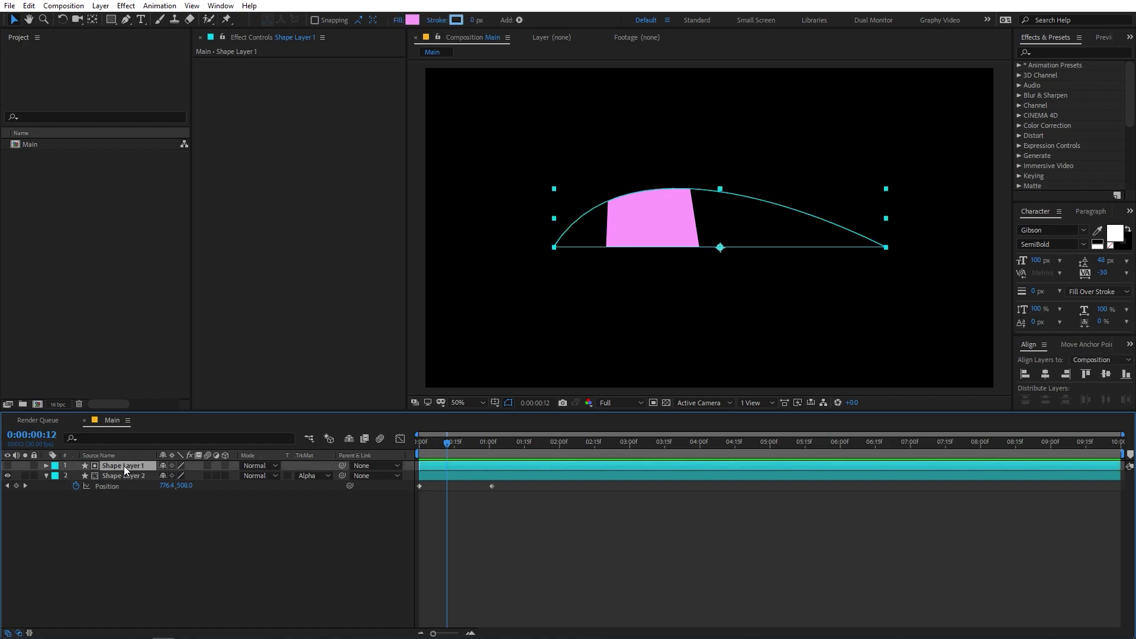
{"action": "left_click", "coordinate": [1063, 54]}
{"action": "type", "text": "wav"}
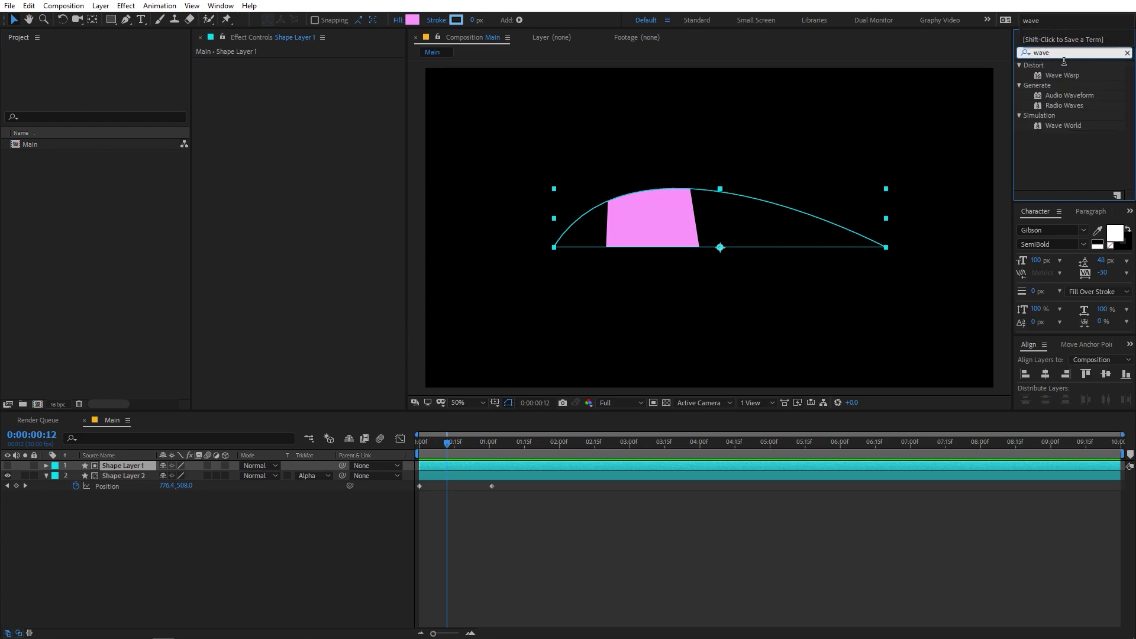
{"action": "type", "text": "e"}
{"action": "mouse_move", "coordinate": [1059, 73]}
{"action": "left_mouse_down"}
{"action": "mouse_move", "coordinate": [950, 108]}
{"action": "mouse_move", "coordinate": [137, 470]}
{"action": "mouse_move", "coordinate": [126, 463]}
{"action": "left_mouse_up"}
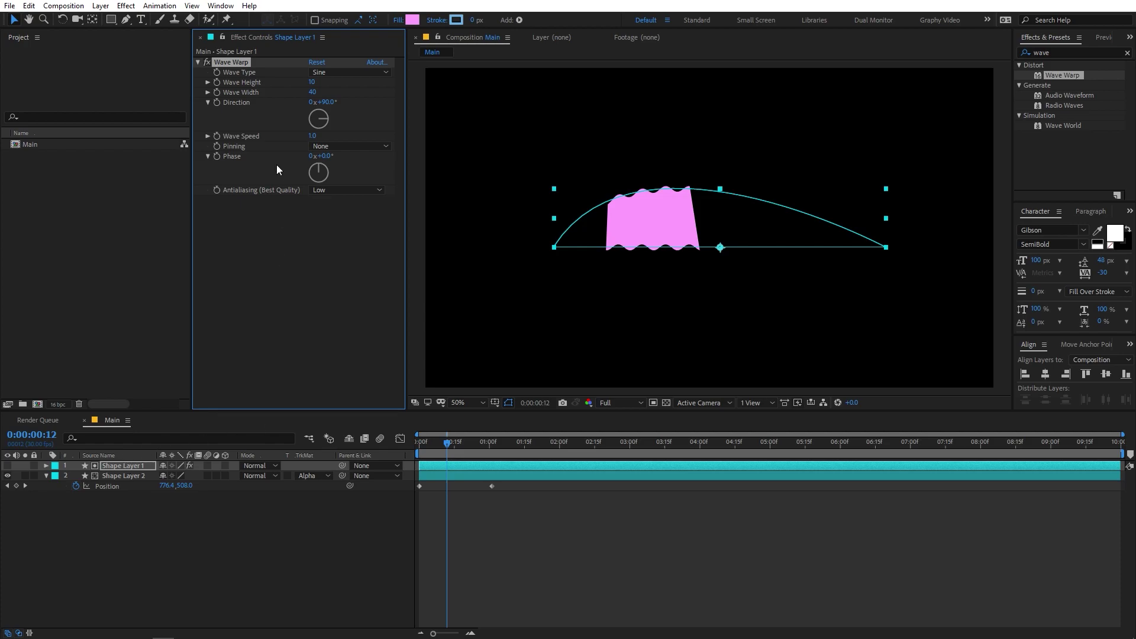
{"action": "key", "text": "space"}
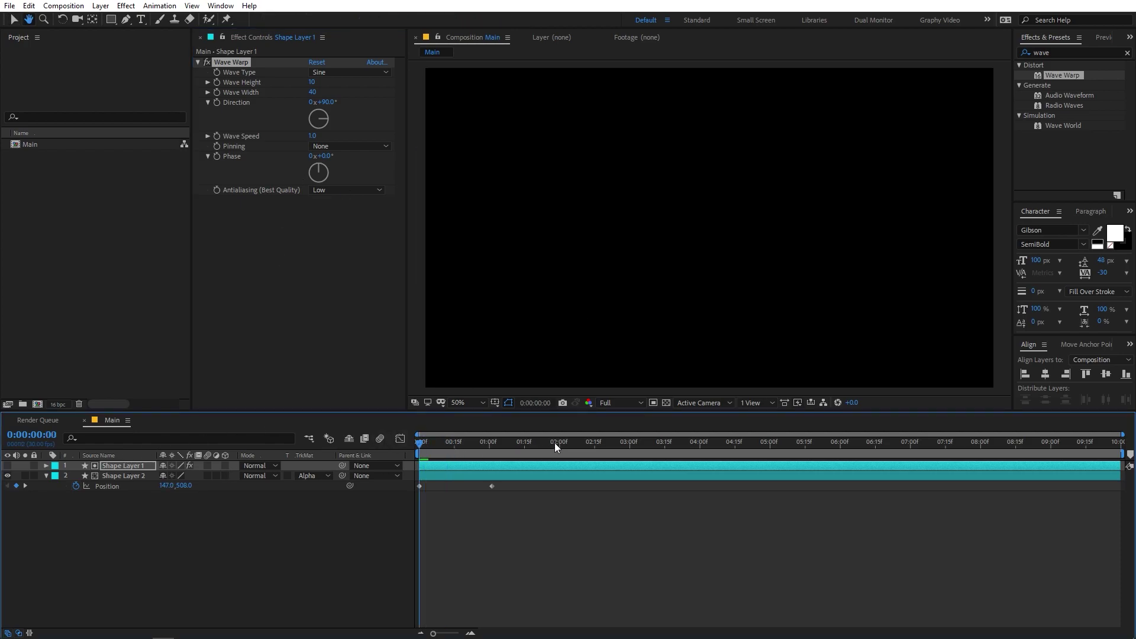
{"action": "left_click_drag", "start_coordinate": [506, 444], "coordinate": [450, 460]}
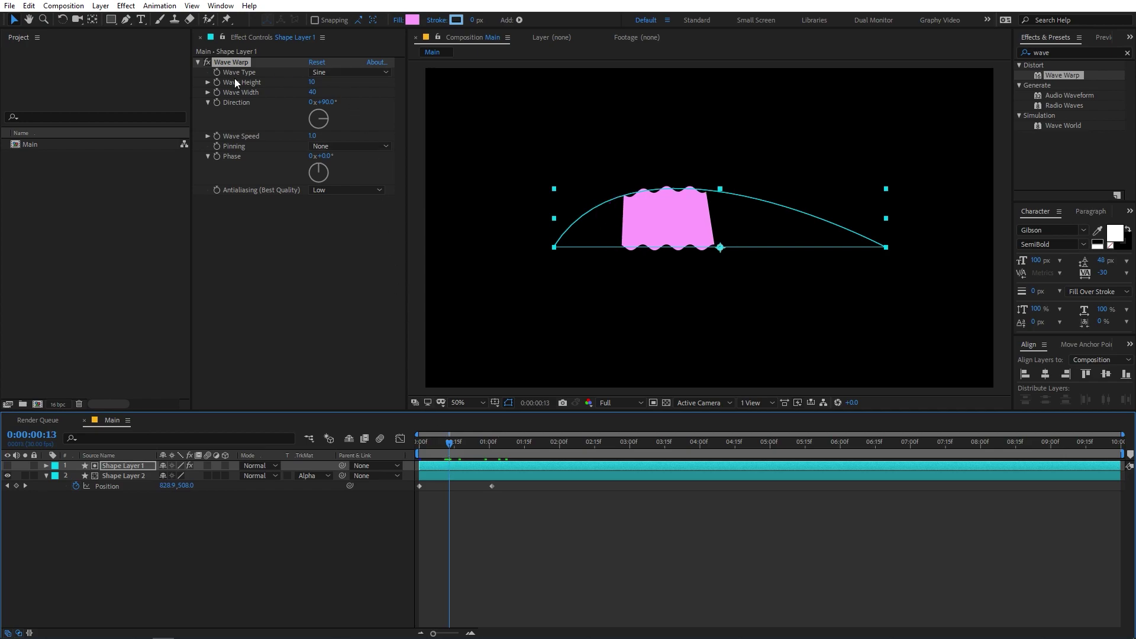
Set Wave Warp to the Triangle wave type with wave height 33 and wave width 61, and preview the result.
{"action": "left_click", "coordinate": [340, 75]}
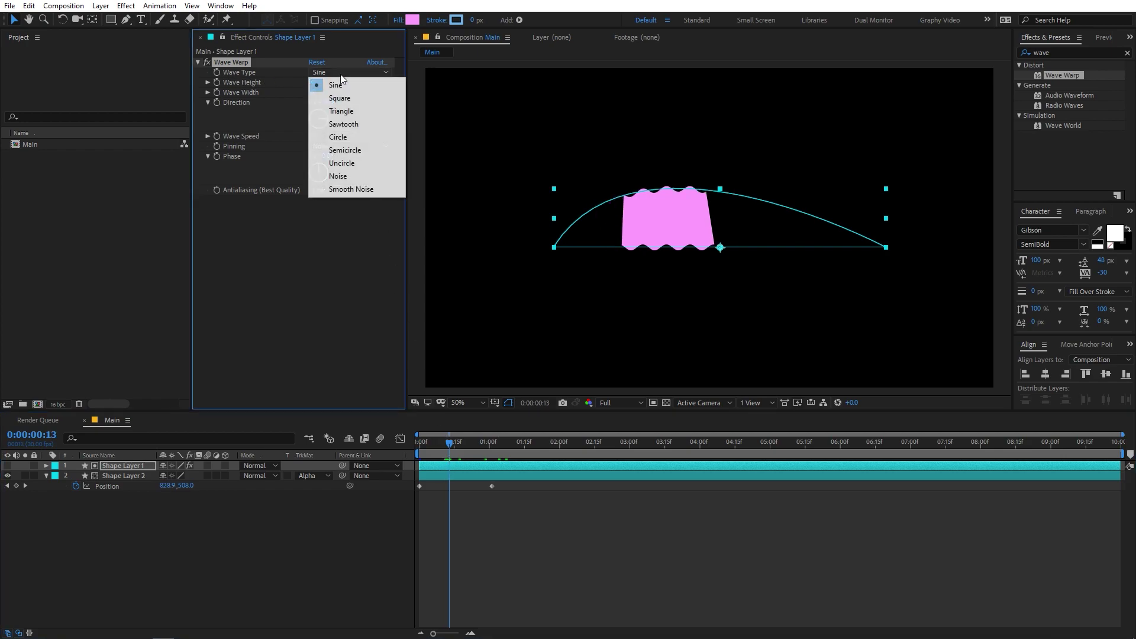
{"action": "left_click", "coordinate": [335, 110]}
{"action": "left_click_drag", "start_coordinate": [323, 83], "coordinate": [450, 105]}
{"action": "key", "text": "ctrl+z"}
{"action": "left_click_drag", "start_coordinate": [326, 86], "coordinate": [318, 101]}
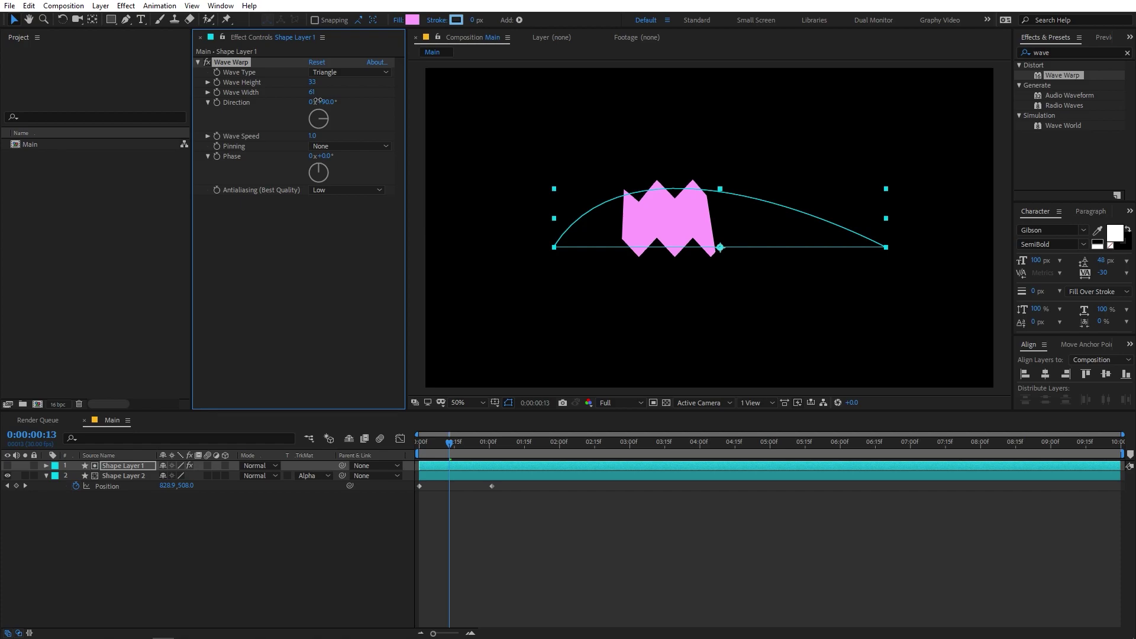
{"action": "key", "text": "space"}
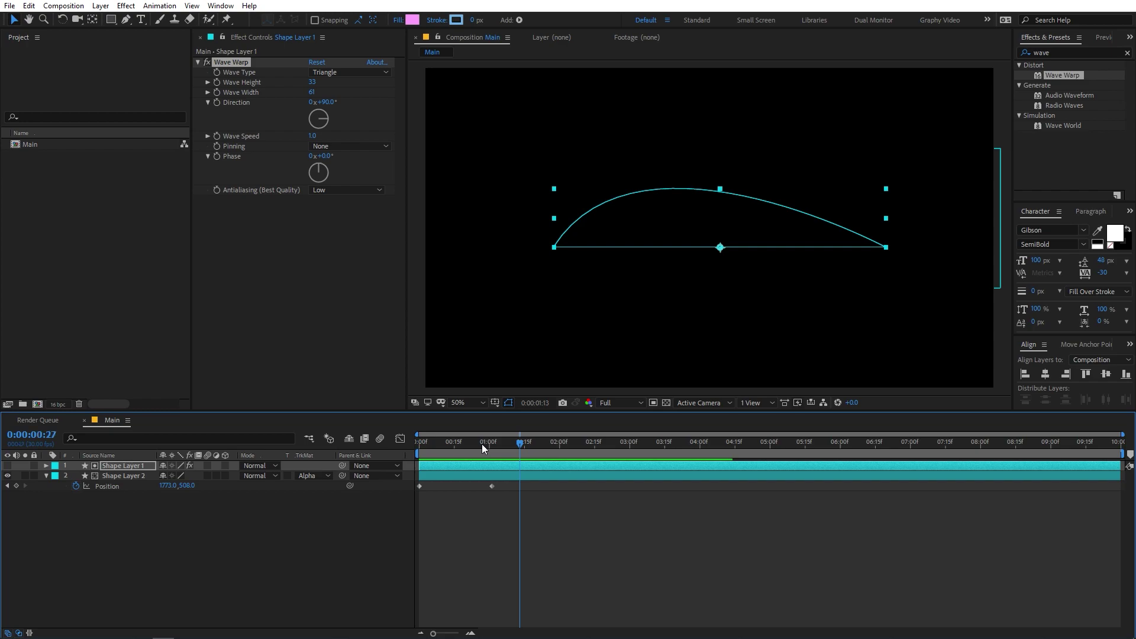
{"action": "key", "text": "space"}
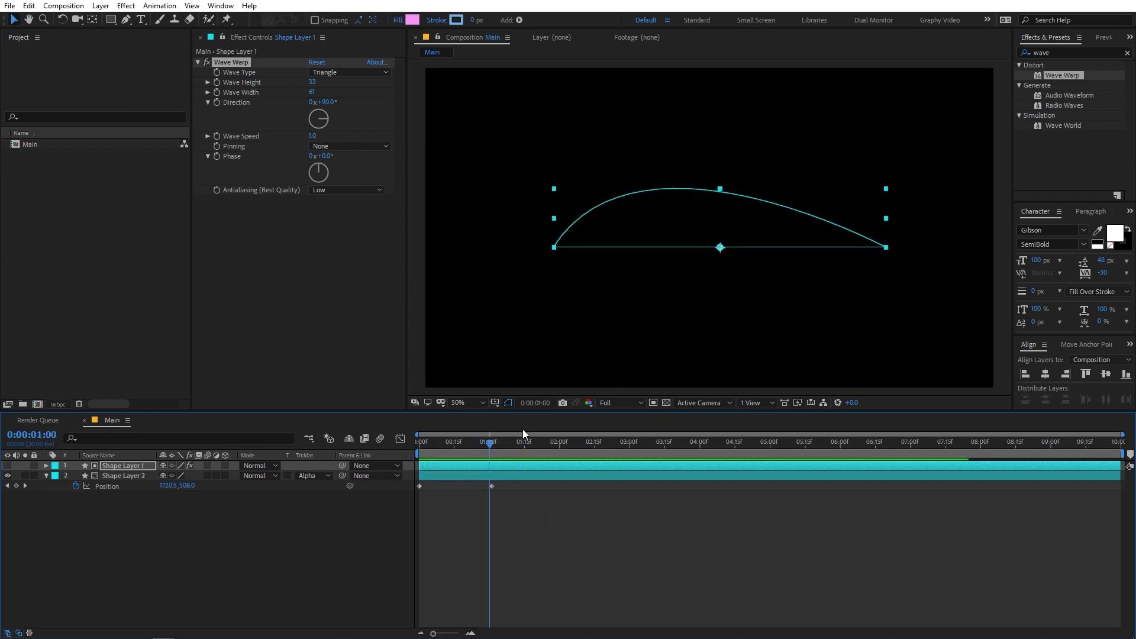
{"action": "left_click_drag", "start_coordinate": [488, 442], "coordinate": [451, 453]}
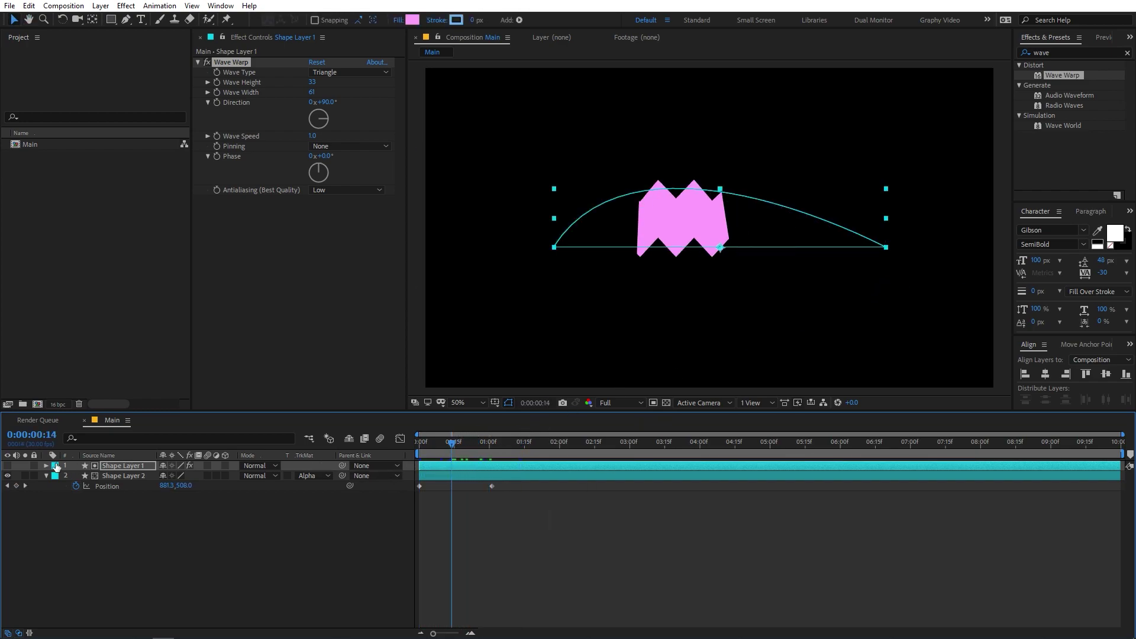
Change Shape Layer 2's fill color to white, check the shape at 0:00:00:22, and hide its position property.
{"action": "left_click", "coordinate": [134, 477]}
{"action": "left_click", "coordinate": [412, 19]}
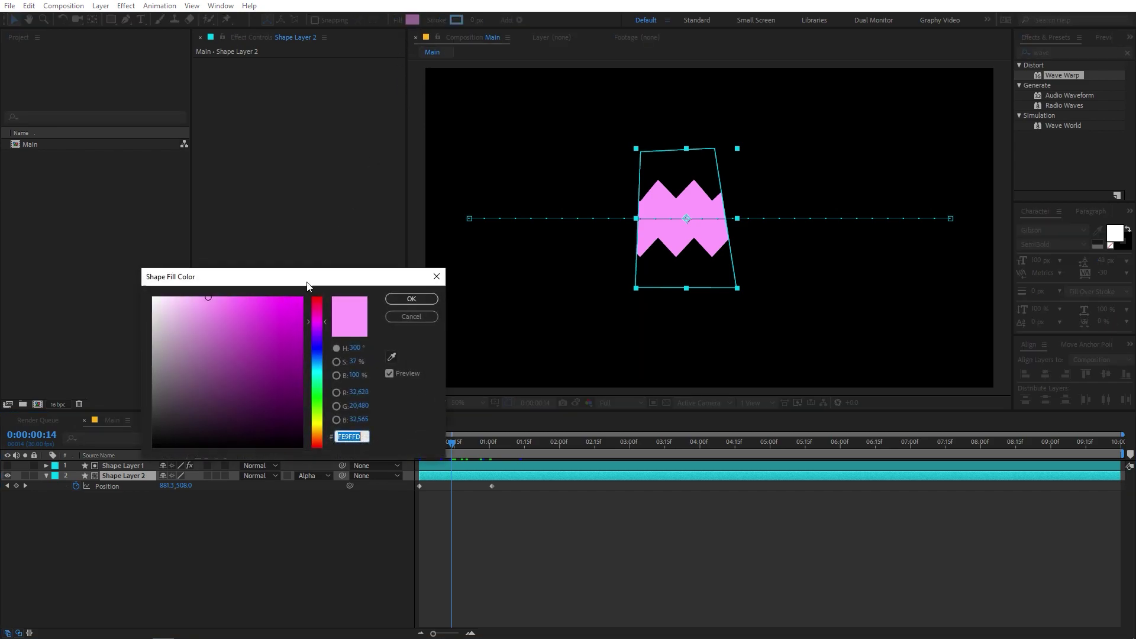
{"action": "left_click", "coordinate": [153, 297]}
{"action": "left_click", "coordinate": [406, 301]}
{"action": "mouse_move", "coordinate": [487, 452]}
{"action": "left_mouse_down"}
{"action": "mouse_move", "coordinate": [513, 453]}
{"action": "mouse_move", "coordinate": [411, 457]}
{"action": "mouse_move", "coordinate": [470, 459]}
{"action": "left_mouse_up"}
{"action": "key", "text": "p"}
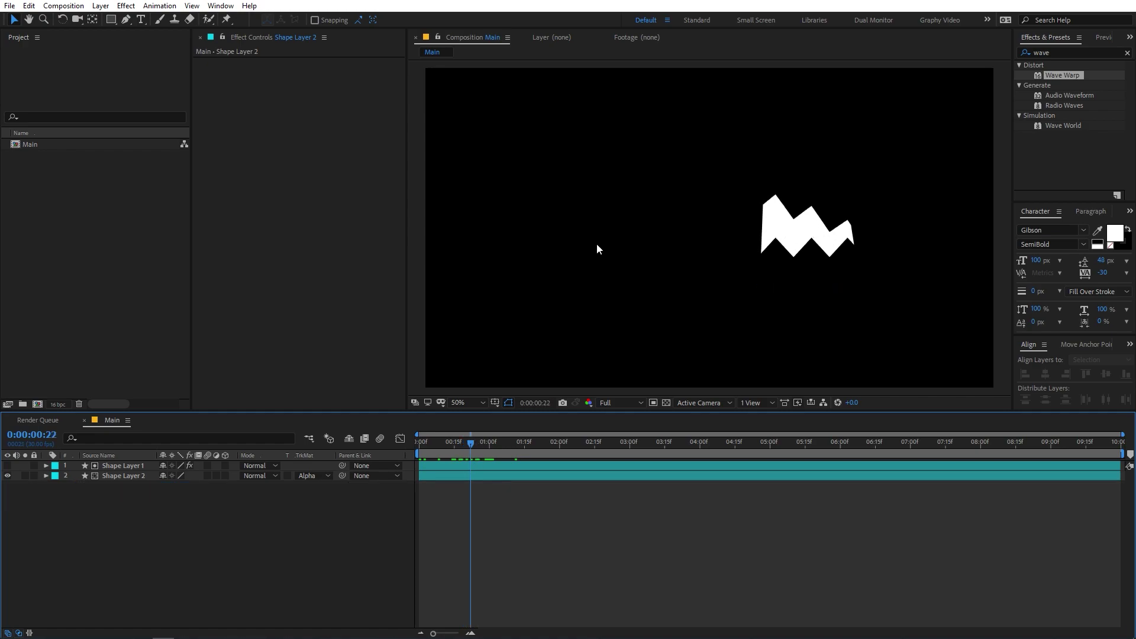
Duplicate Shape Layers 1 and 2 together and give the two copies a yellow label.
{"action": "left_click", "coordinate": [120, 465]}
{"action": "left_click", "coordinate": [120, 475], "text": "ctrl"}
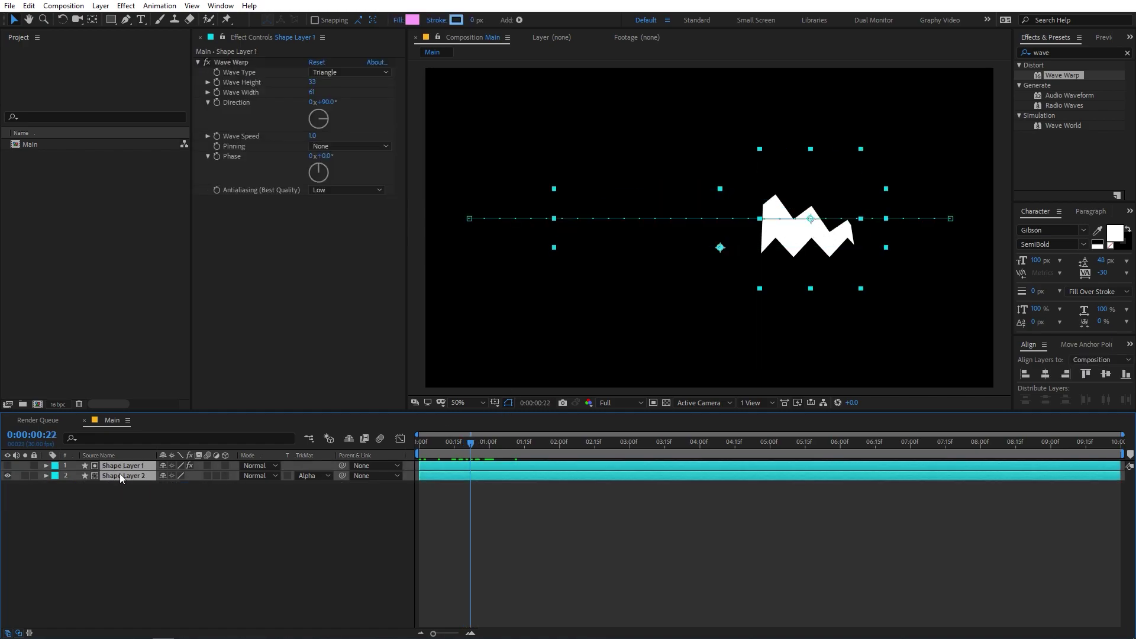
{"action": "key", "text": "ctrl+d"}
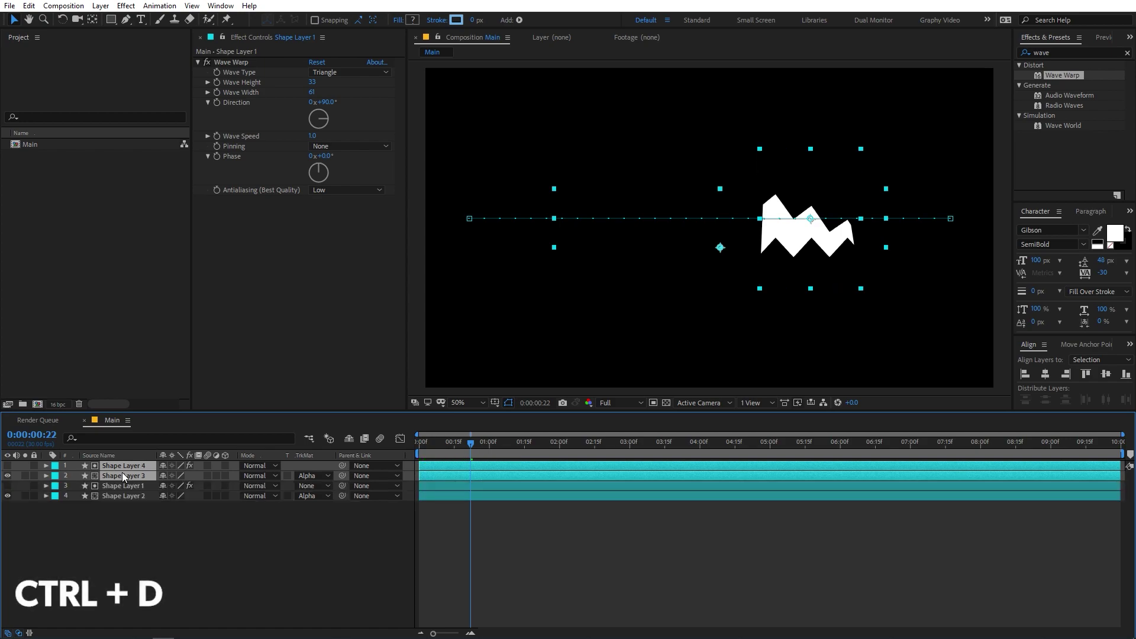
{"action": "left_click", "coordinate": [64, 469]}
{"action": "left_click", "coordinate": [83, 291]}
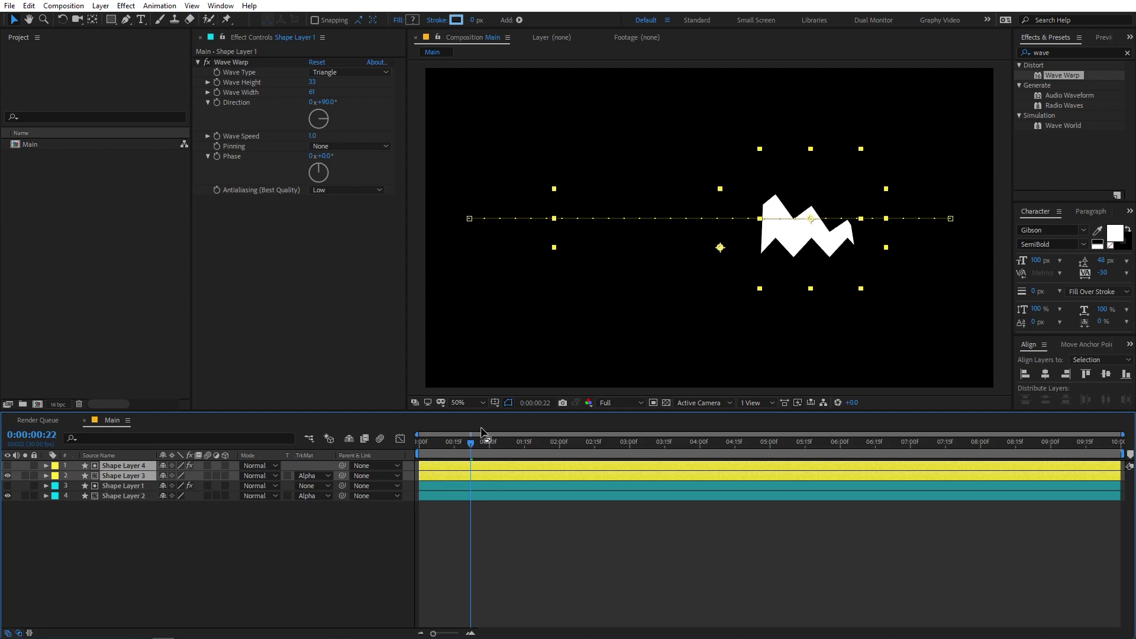
Shift Shape Layers 3 and 4 together about three frames later in the timeline.
{"action": "left_click", "coordinate": [452, 470]}
{"action": "left_click", "coordinate": [453, 467]}
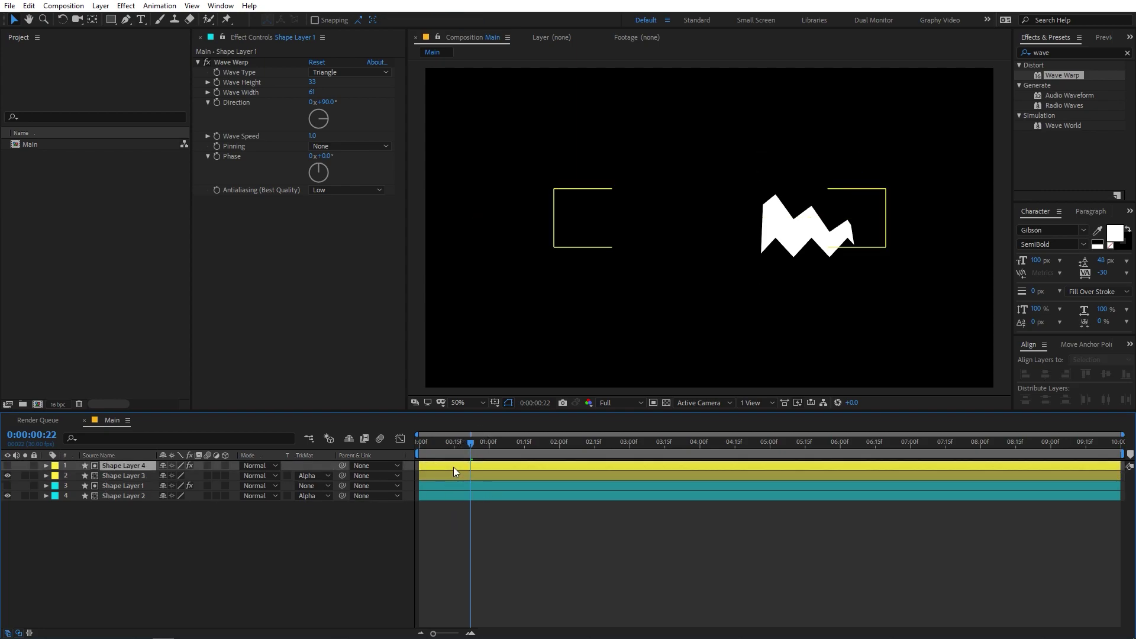
{"action": "left_click", "coordinate": [445, 477], "text": "shift"}
{"action": "left_click_drag", "start_coordinate": [441, 480], "coordinate": [447, 480]}
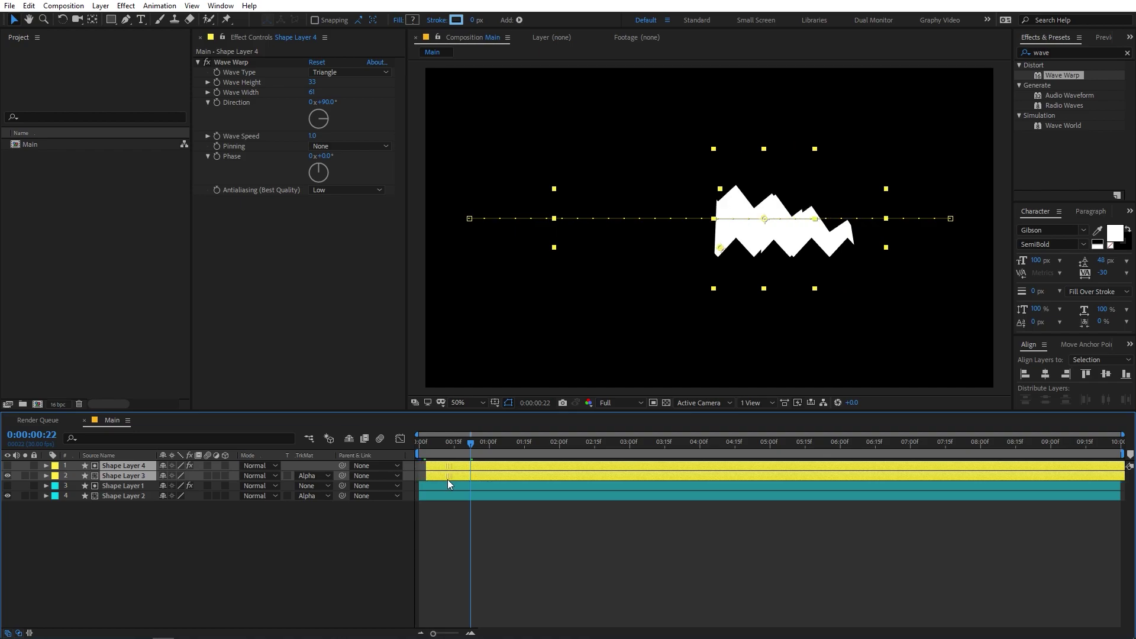
{"action": "left_click", "coordinate": [461, 510]}
Set Shape Layer 4's Wave Warp to wave height 77 and wave width 65.
{"action": "left_click", "coordinate": [440, 467]}
{"action": "left_click_drag", "start_coordinate": [317, 84], "coordinate": [337, 94]}
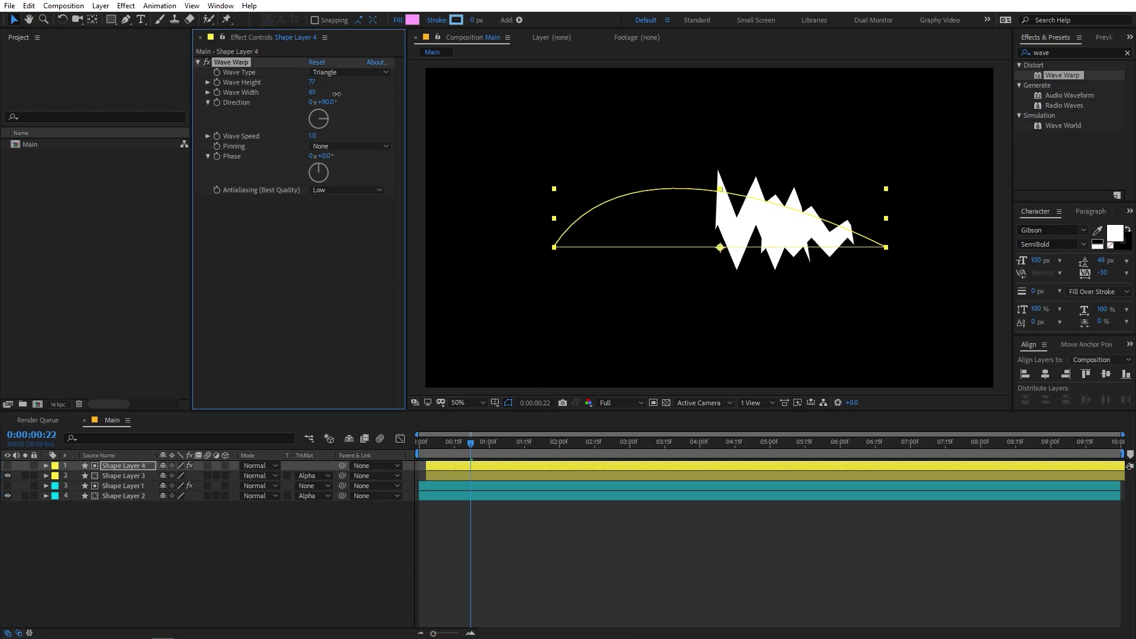
{"action": "left_click", "coordinate": [472, 465]}
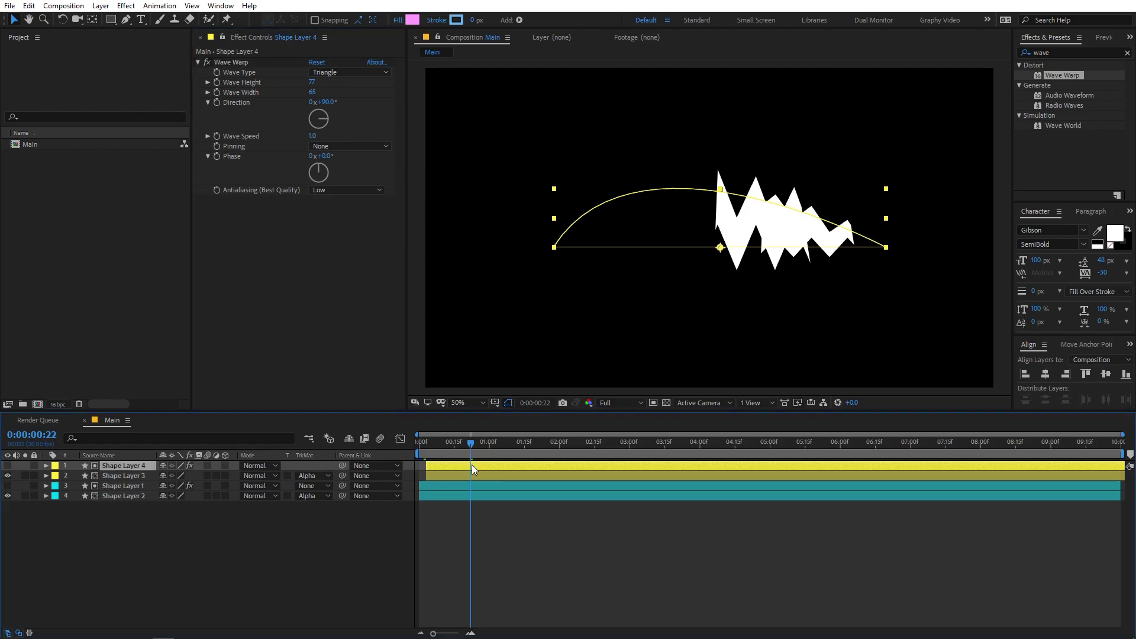
Slow Shape Layer 3's movement by shifting its final position keyframe to about 0:00:01:11, and preview the animation.
{"action": "left_click", "coordinate": [475, 476]}
{"action": "key", "text": "p"}
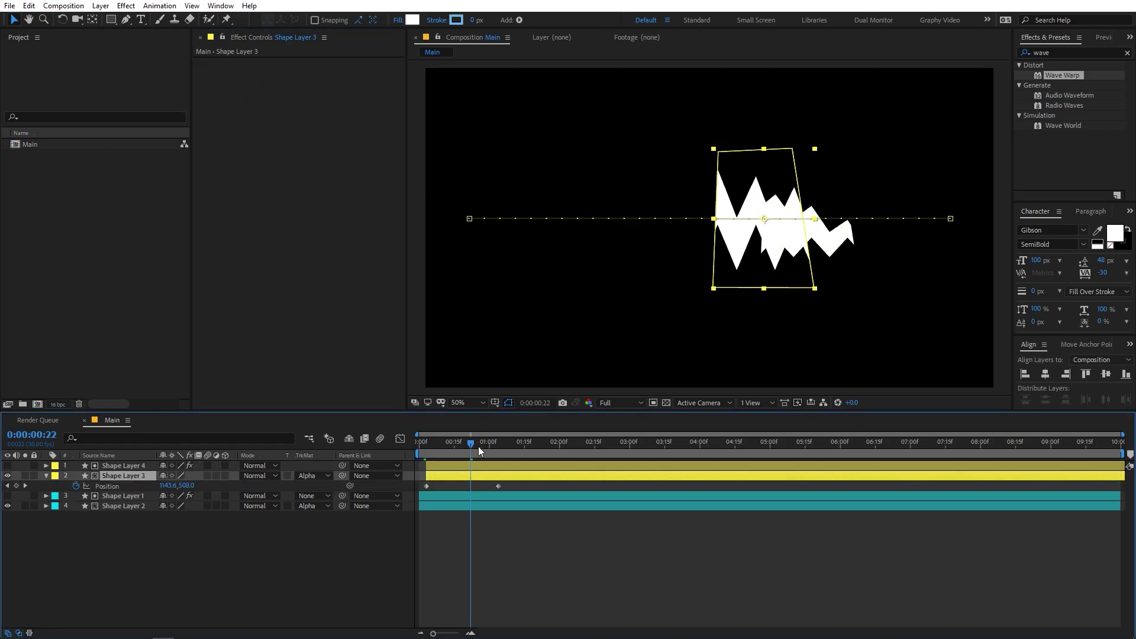
{"action": "key", "text": "k"}
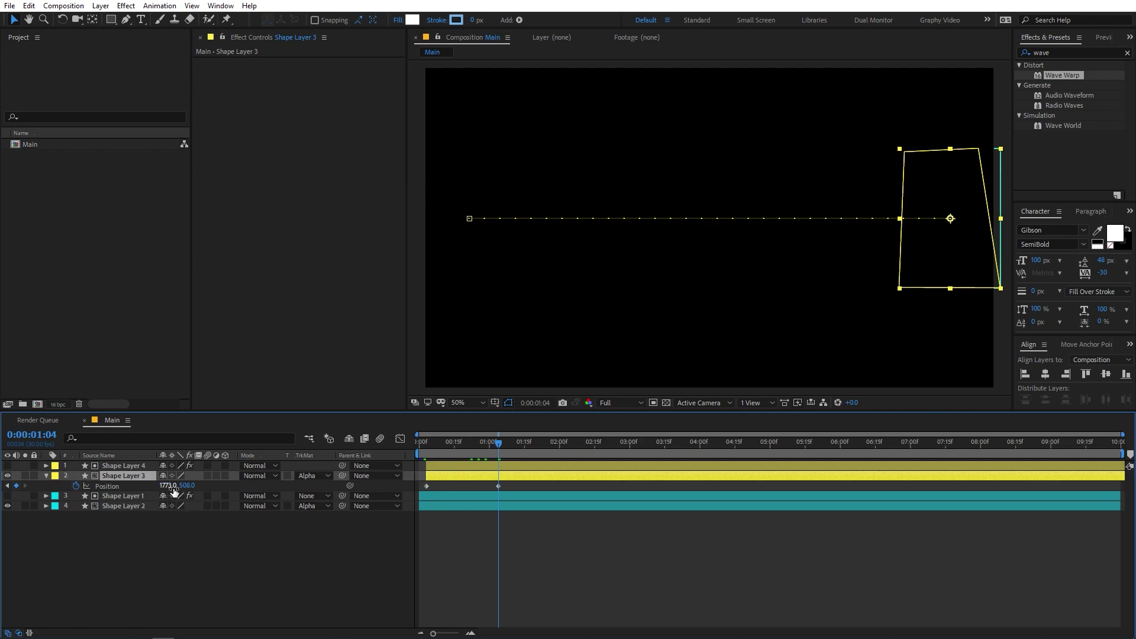
{"action": "left_click_drag", "start_coordinate": [499, 485], "coordinate": [460, 453]}
{"action": "key", "text": "space"}
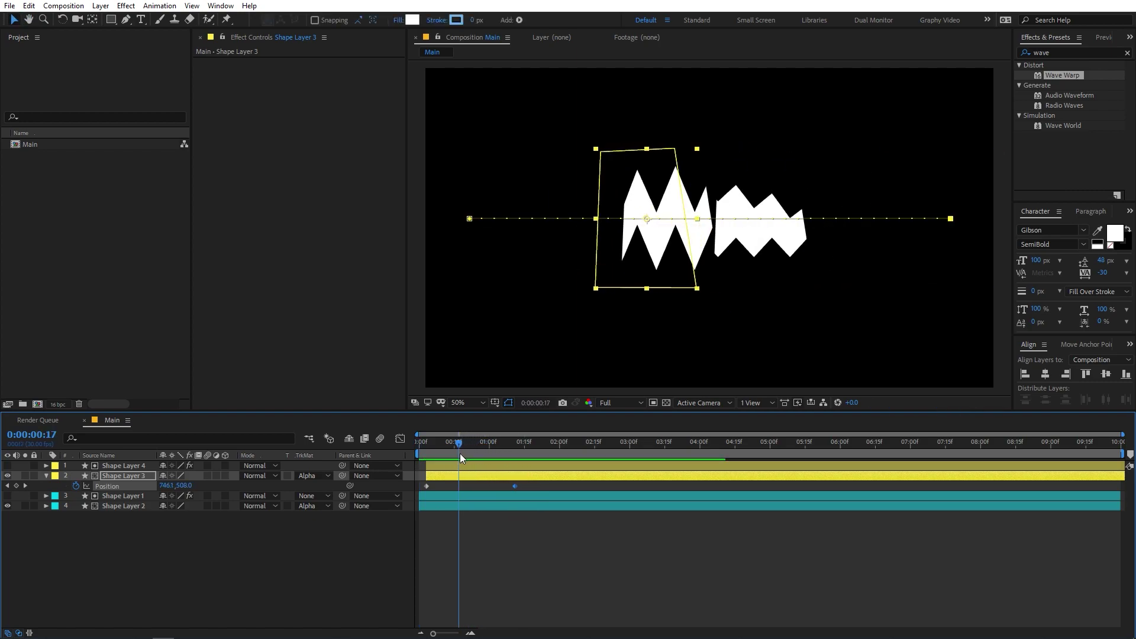
Set the Wave Warp wave width on Shape Layer 4 to 95.
{"action": "left_click", "coordinate": [445, 466]}
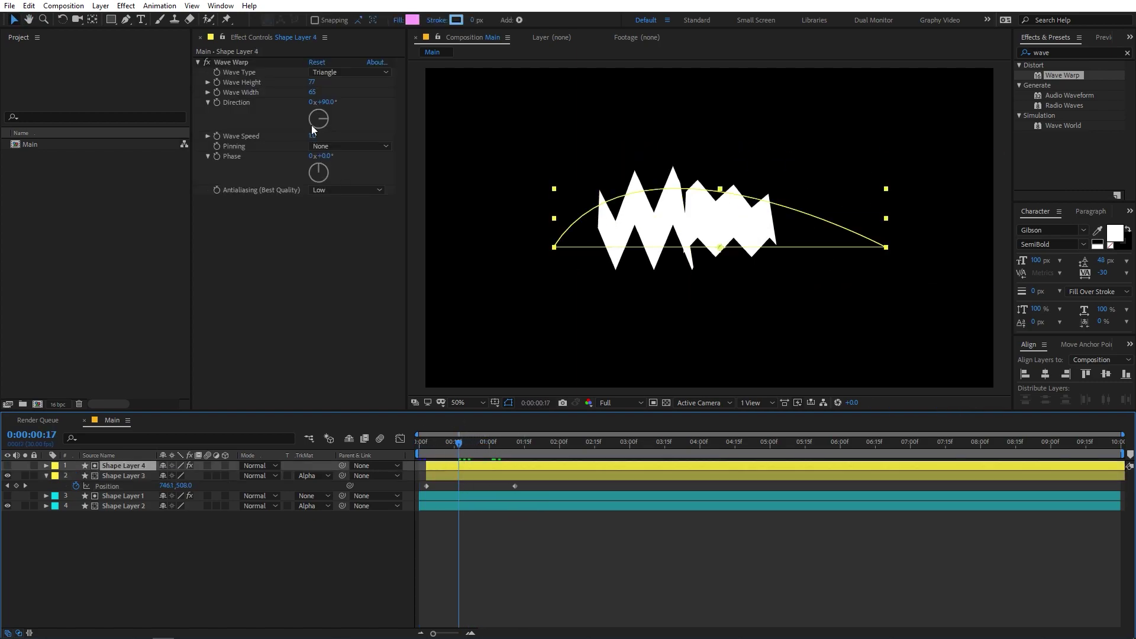
{"action": "left_click_drag", "start_coordinate": [314, 97], "coordinate": [507, 123]}
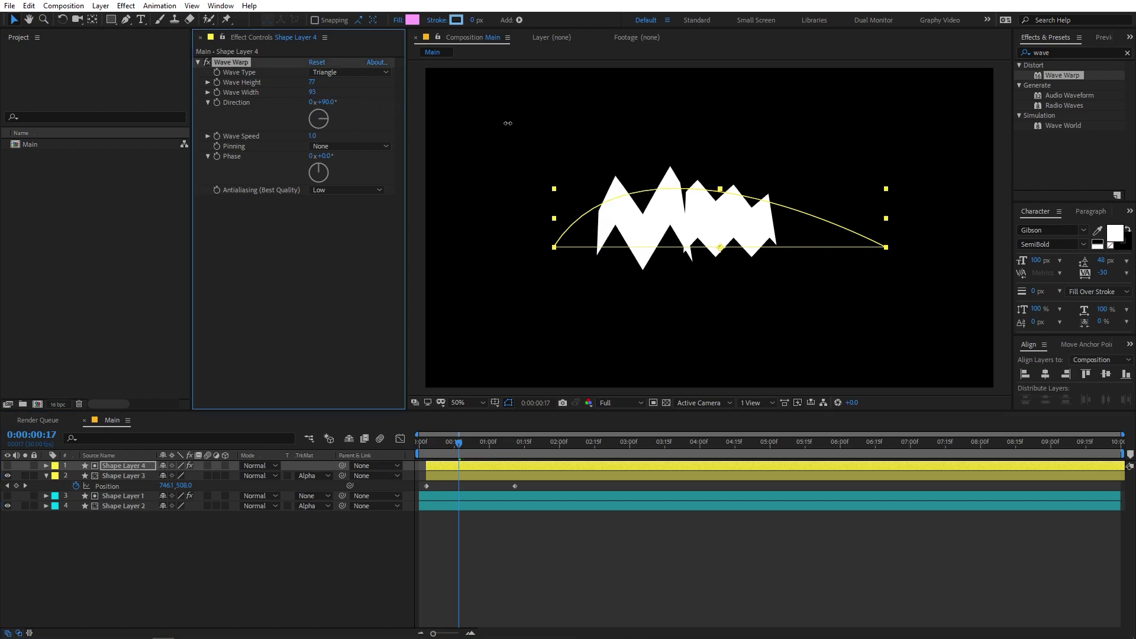
Reshape Shape Layer 3's path with the Pen tool by pulling its lower-left and upper-right corners slightly outward, and preview the motion.
{"action": "left_click", "coordinate": [123, 476]}
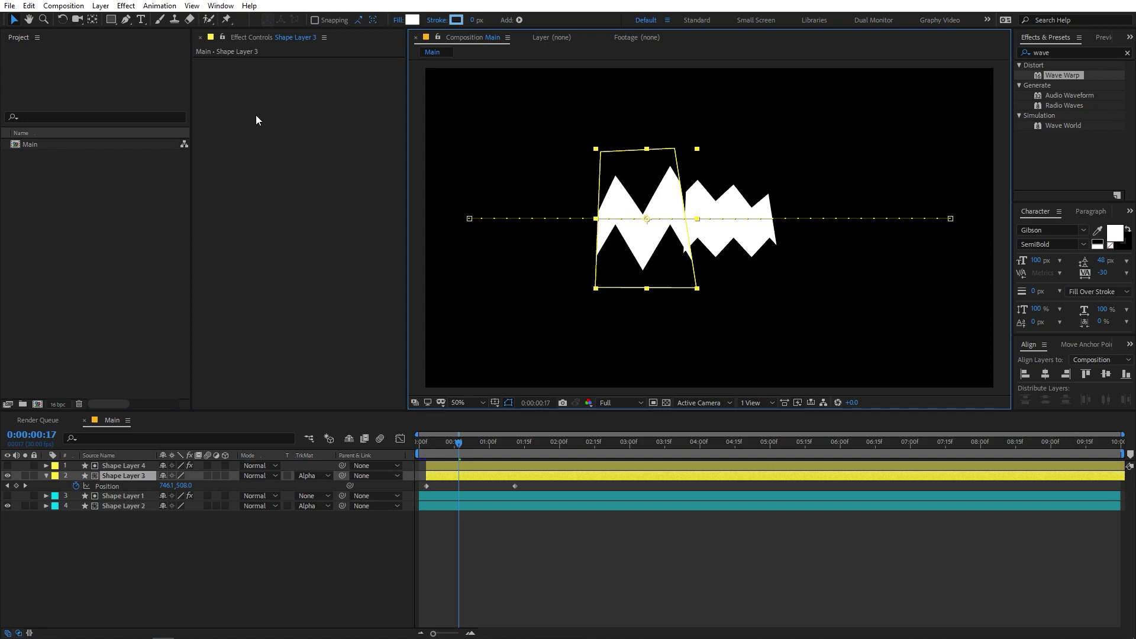
{"action": "left_click", "coordinate": [123, 20]}
{"action": "left_click_drag", "start_coordinate": [597, 295], "coordinate": [588, 294]}
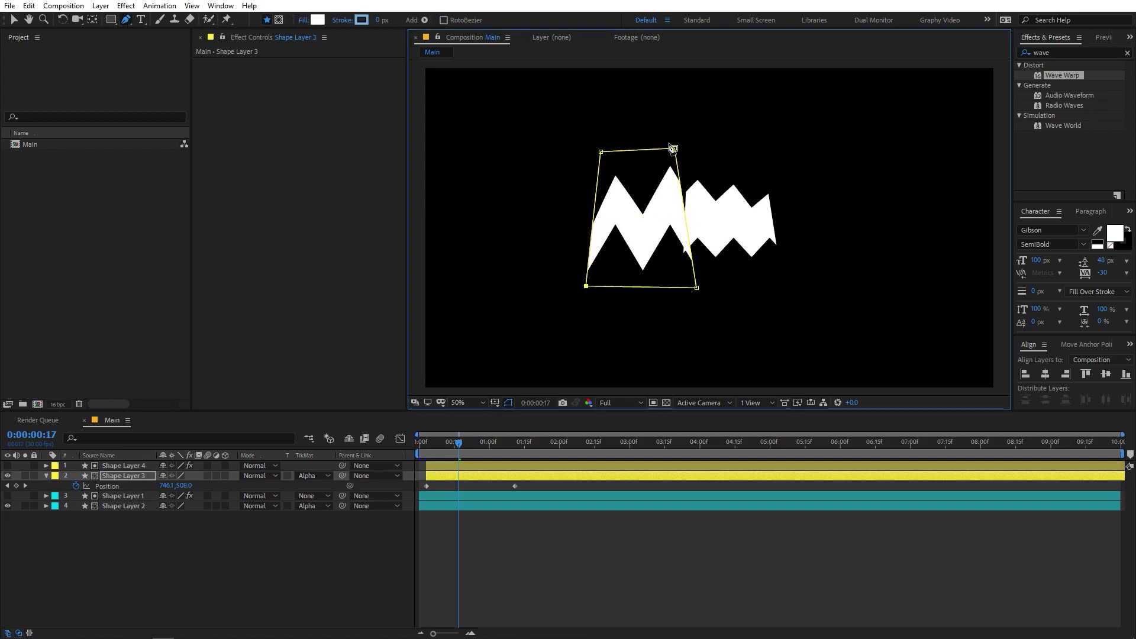
{"action": "left_click_drag", "start_coordinate": [674, 148], "coordinate": [680, 155]}
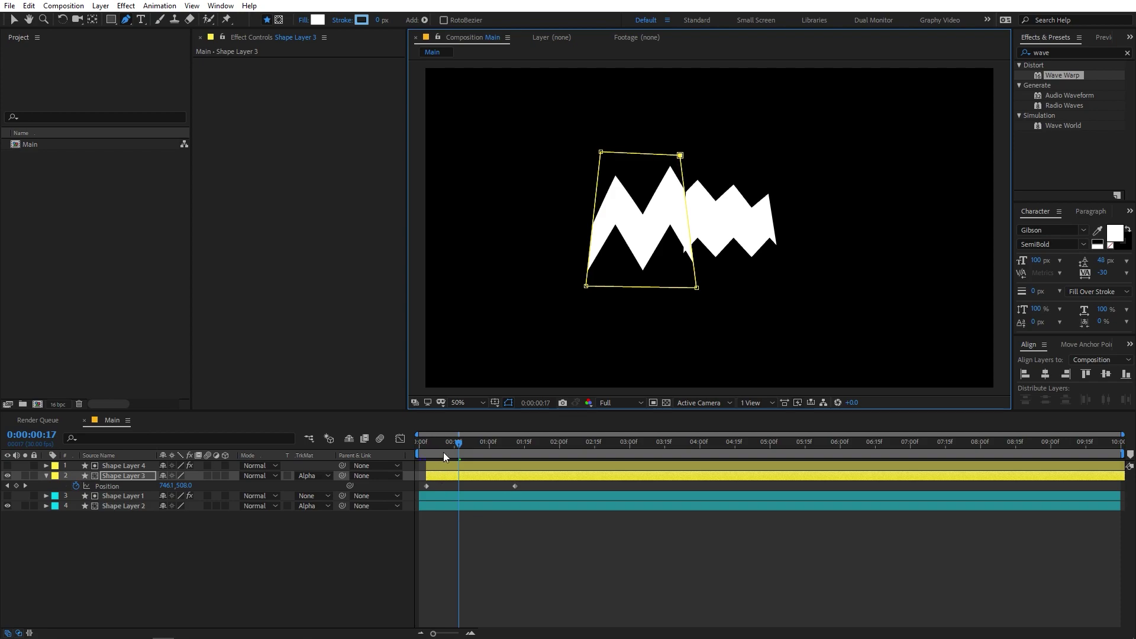
{"action": "key", "text": "space"}
{"action": "left_click_drag", "start_coordinate": [526, 441], "coordinate": [482, 465]}
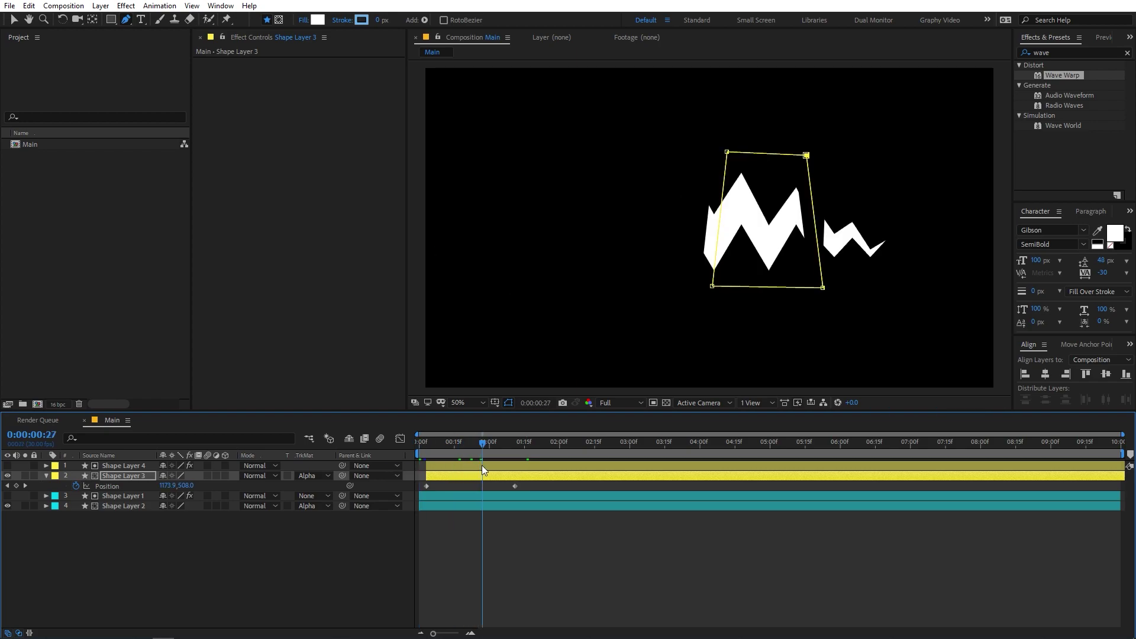
Duplicate Shape Layers 3 and 4 together and give the two copies a red label.
{"action": "left_click", "coordinate": [119, 466], "text": "ctrl"}
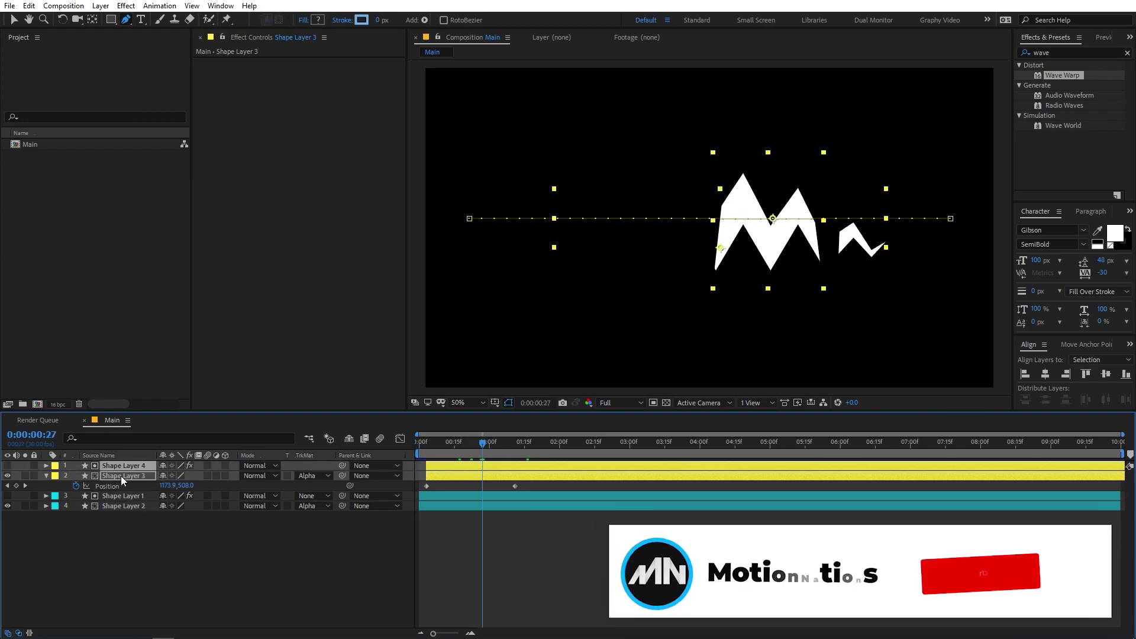
{"action": "key", "text": "ctrl+d"}
{"action": "left_click", "coordinate": [55, 467]}
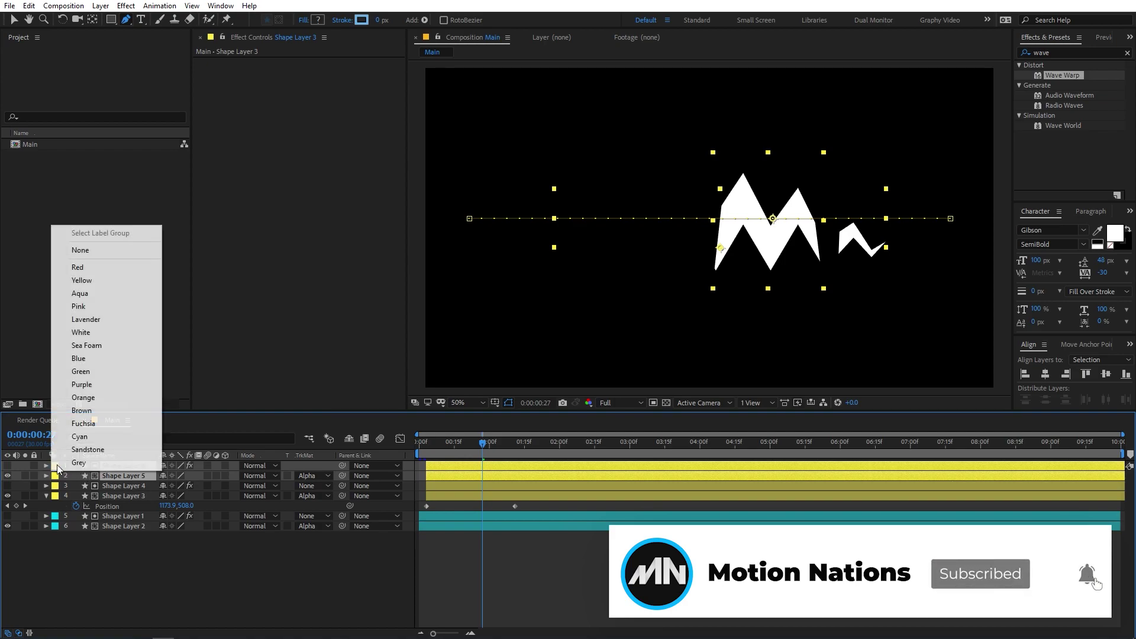
{"action": "left_click", "coordinate": [89, 281]}
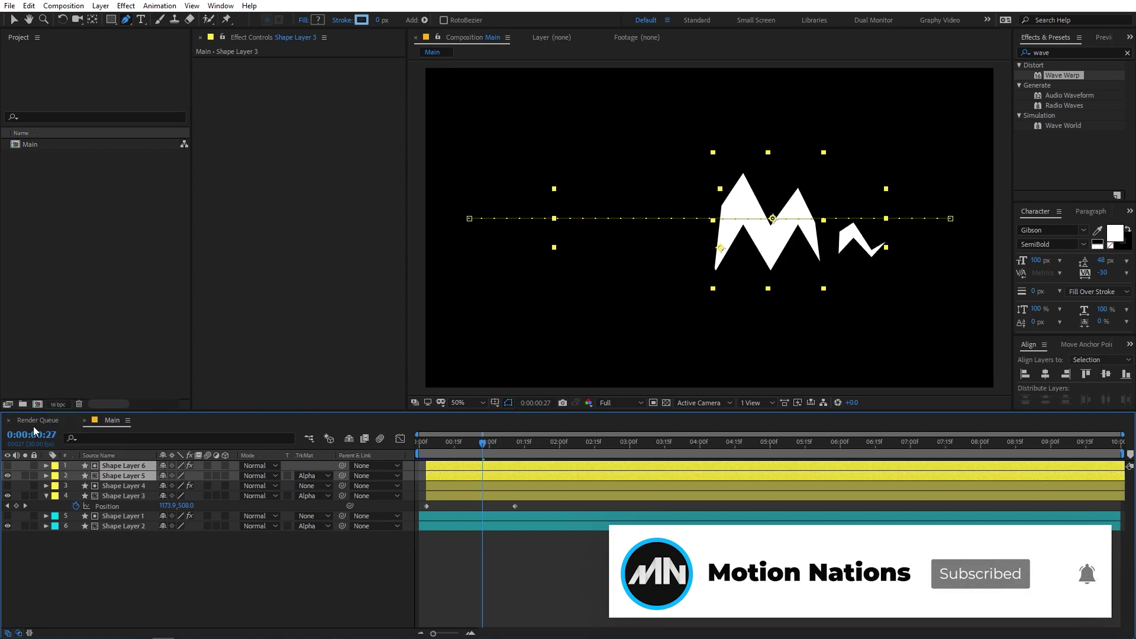
{"action": "left_click", "coordinate": [55, 467]}
{"action": "left_click", "coordinate": [89, 270]}
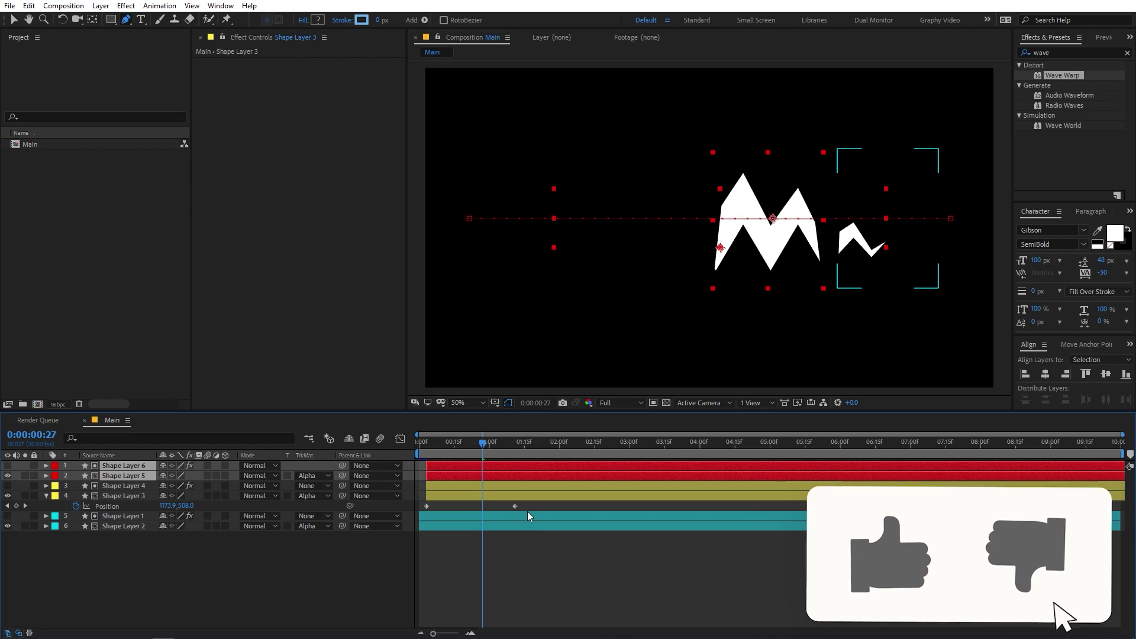
Shift the red-labeled Shape Layers 5 and 6 about three frames later in the timeline.
{"action": "left_click_drag", "start_coordinate": [444, 476], "coordinate": [449, 473]}
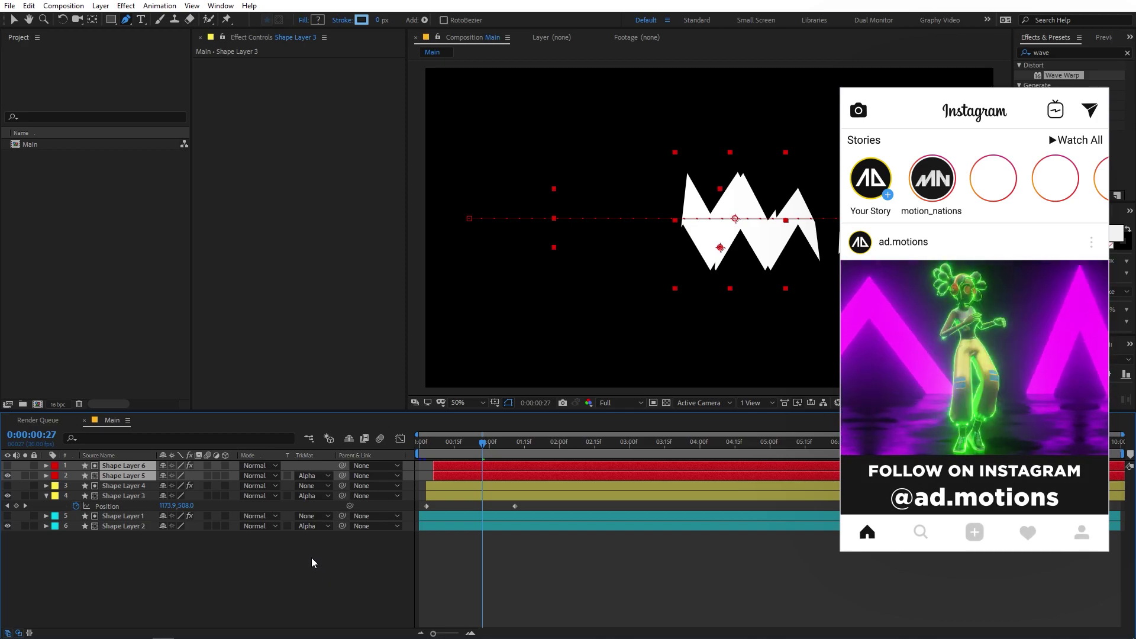
{"action": "left_click", "coordinate": [311, 557]}
Set Shape Layer 6's Wave Warp to wave height 78, phase 49° and direction 128°.
{"action": "left_click", "coordinate": [122, 474]}
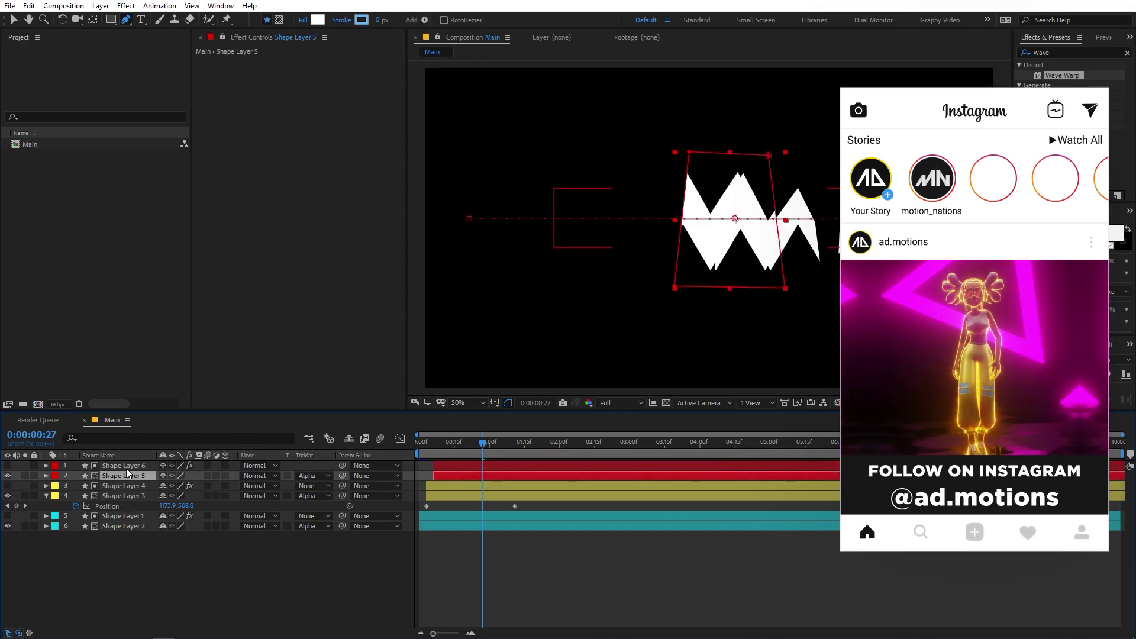
{"action": "left_click", "coordinate": [126, 466]}
{"action": "left_click_drag", "start_coordinate": [327, 157], "coordinate": [373, 194]}
{"action": "left_click", "coordinate": [456, 474]}
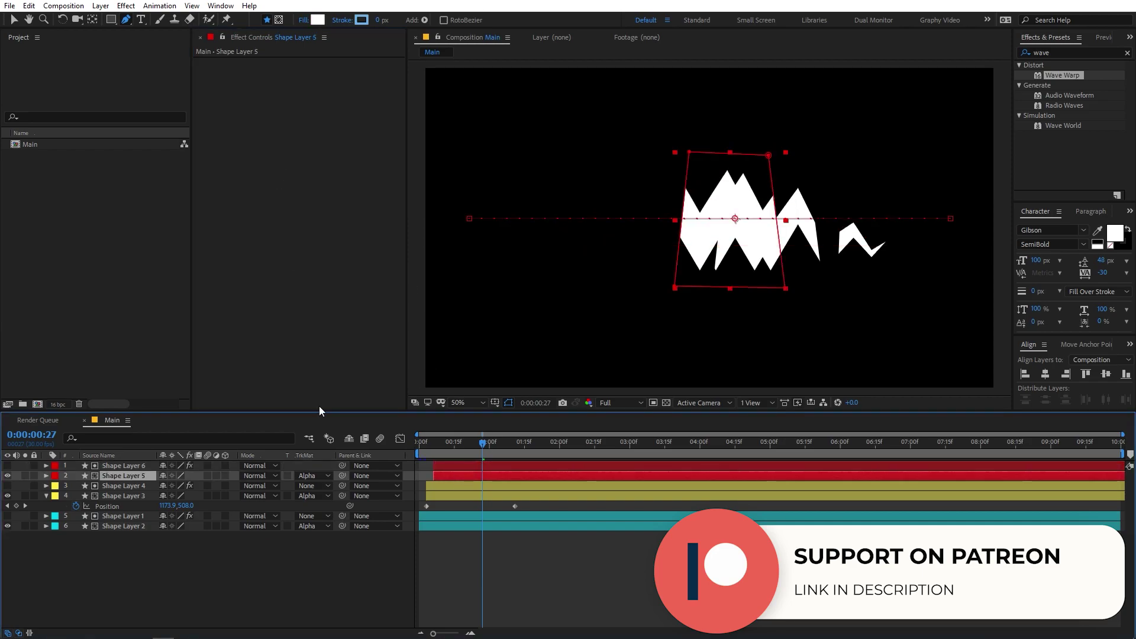
{"action": "left_click", "coordinate": [122, 465]}
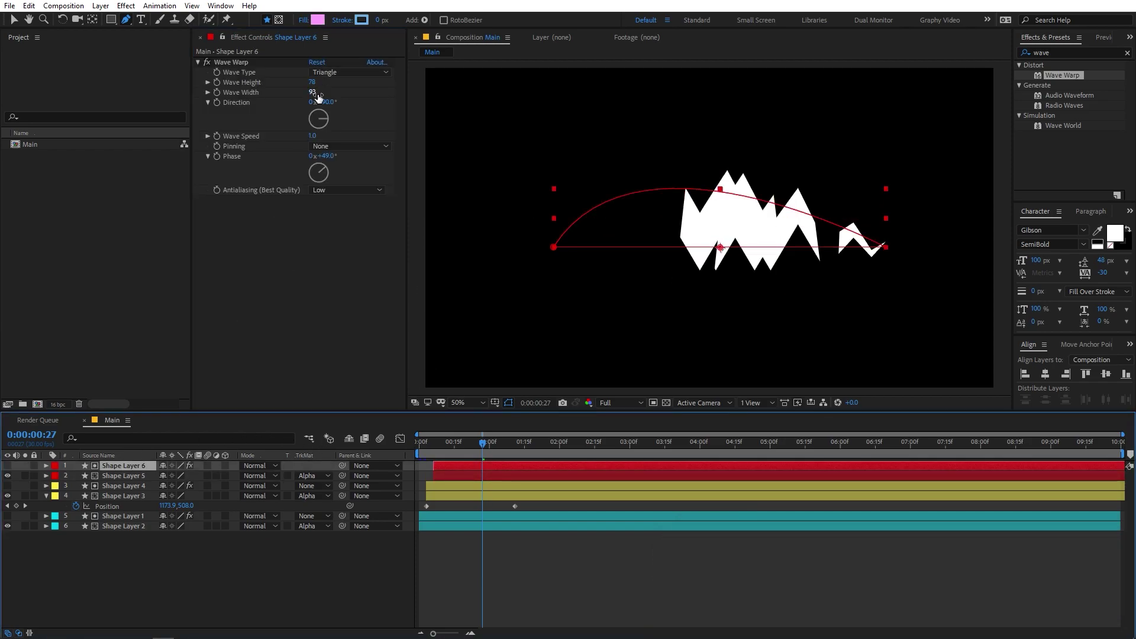
{"action": "left_click_drag", "start_coordinate": [324, 101], "coordinate": [354, 103]}
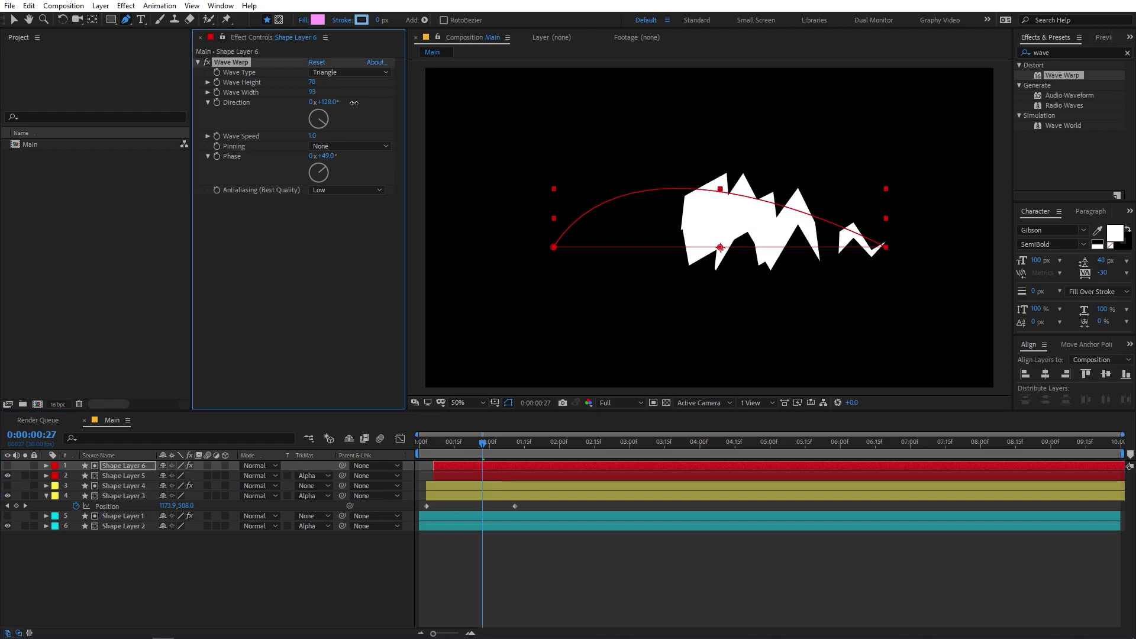
Preview the animation, and shift Shape Layers 5 and 6 together to start at about 0:00:00:08.
{"action": "left_click", "coordinate": [475, 456]}
{"action": "key", "text": "Home"}
{"action": "key", "text": "space"}
{"action": "left_click_drag", "start_coordinate": [475, 444], "coordinate": [477, 471]}
{"action": "left_click", "coordinate": [471, 475], "text": "shift"}
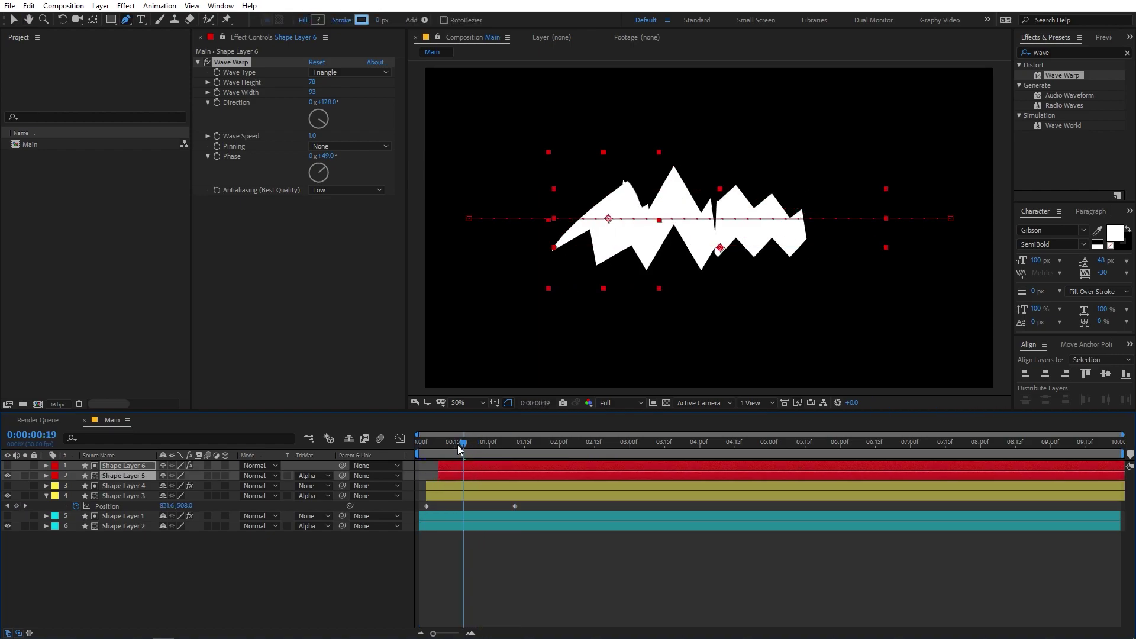
Set Shape Layer 6's Wave Warp direction to 100° and wave height to 36, and preview the result.
{"action": "left_click_drag", "start_coordinate": [341, 105], "coordinate": [301, 90]}
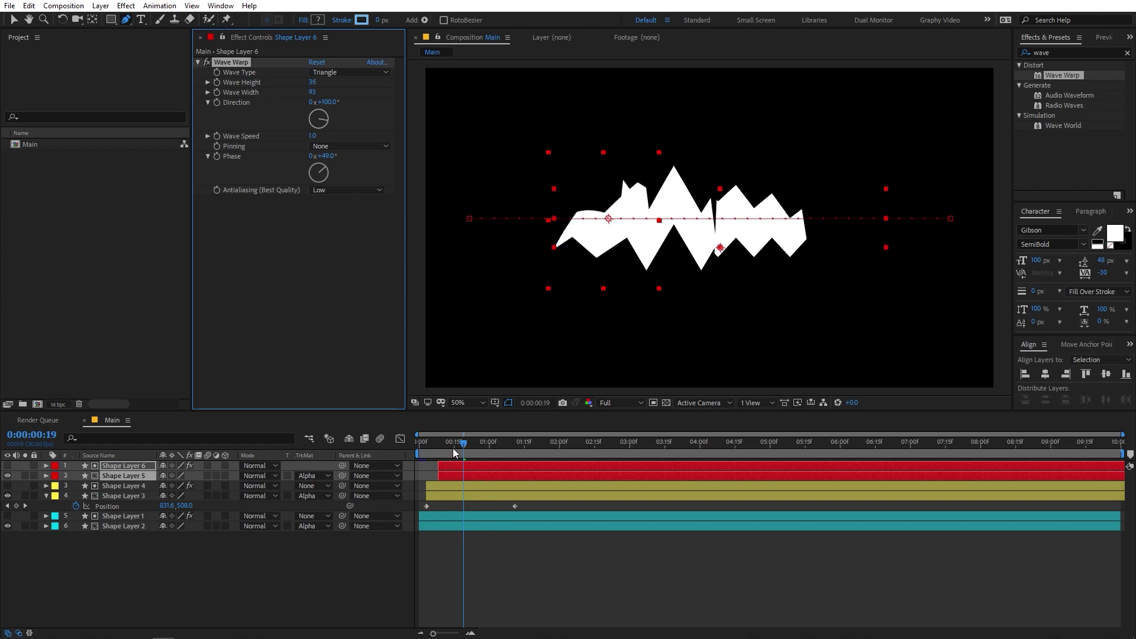
{"action": "key", "text": "space"}
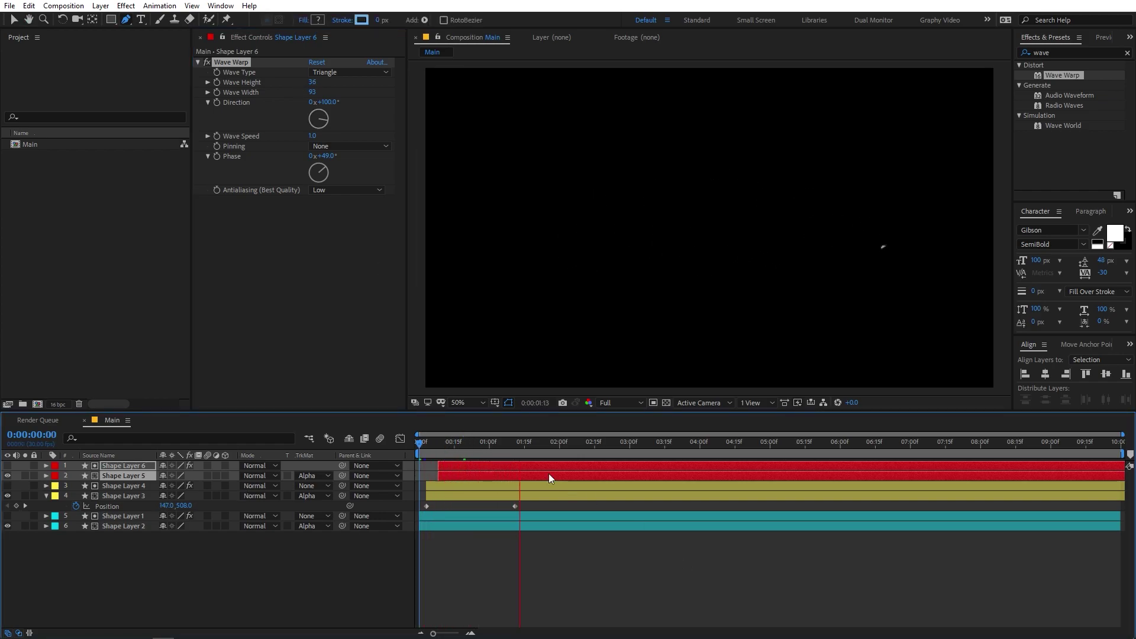
{"action": "left_click", "coordinate": [470, 441]}
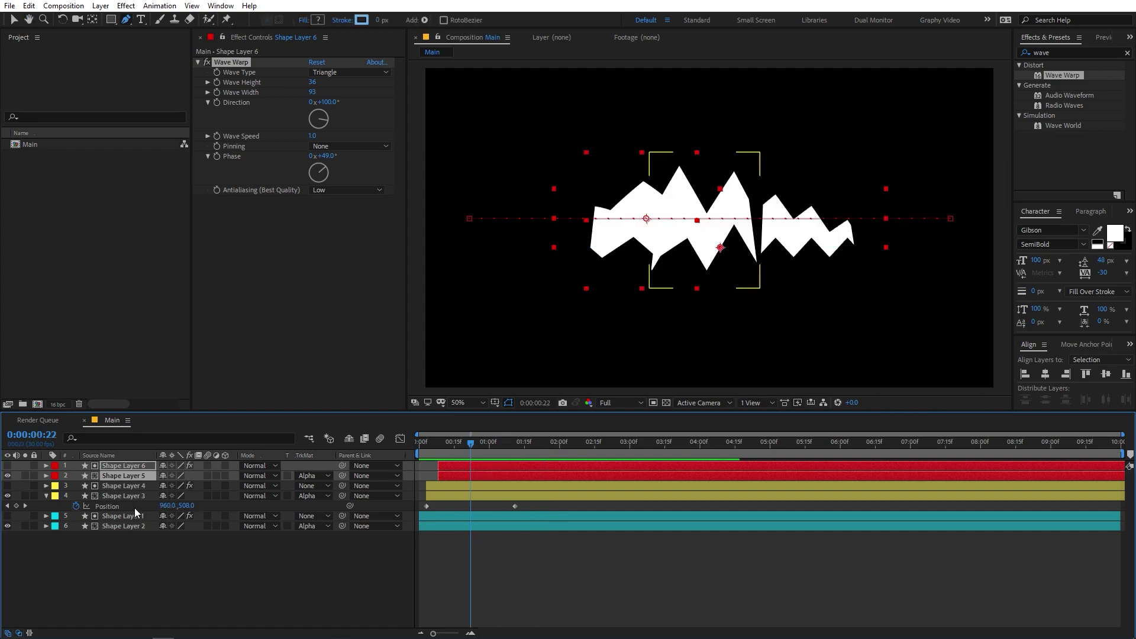
Lower the opacity of Shape Layer 3 to 71% and of Shape Layer 5 to 91%.
{"action": "left_click", "coordinate": [120, 495]}
{"action": "key", "text": "t"}
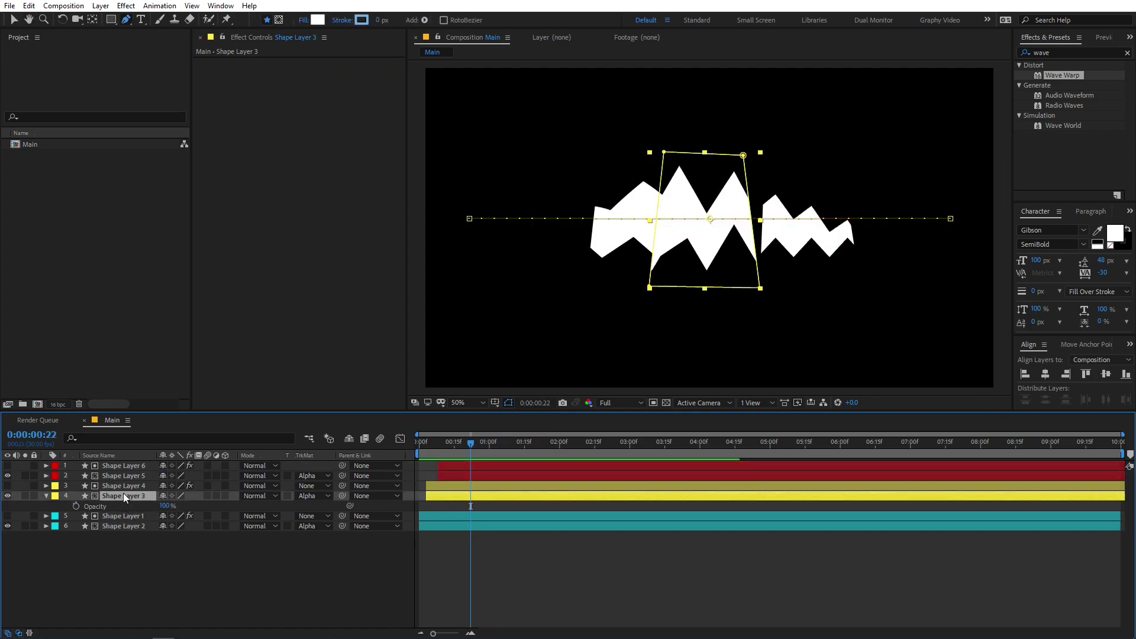
{"action": "left_click_drag", "start_coordinate": [174, 509], "coordinate": [158, 515]}
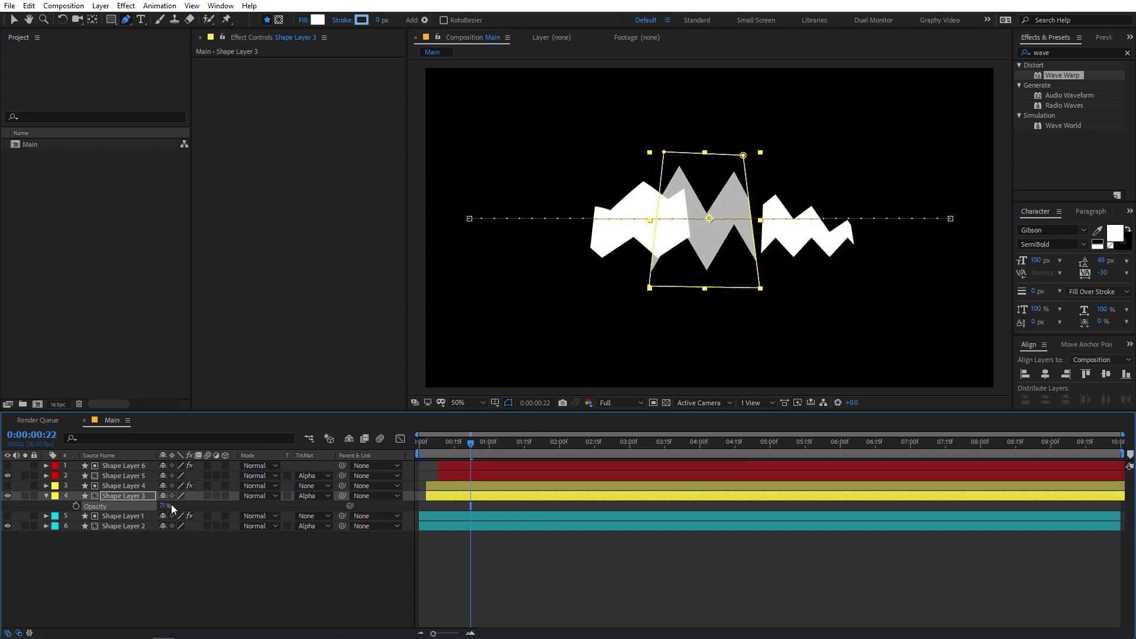
{"action": "left_click", "coordinate": [118, 476]}
{"action": "key", "text": "t"}
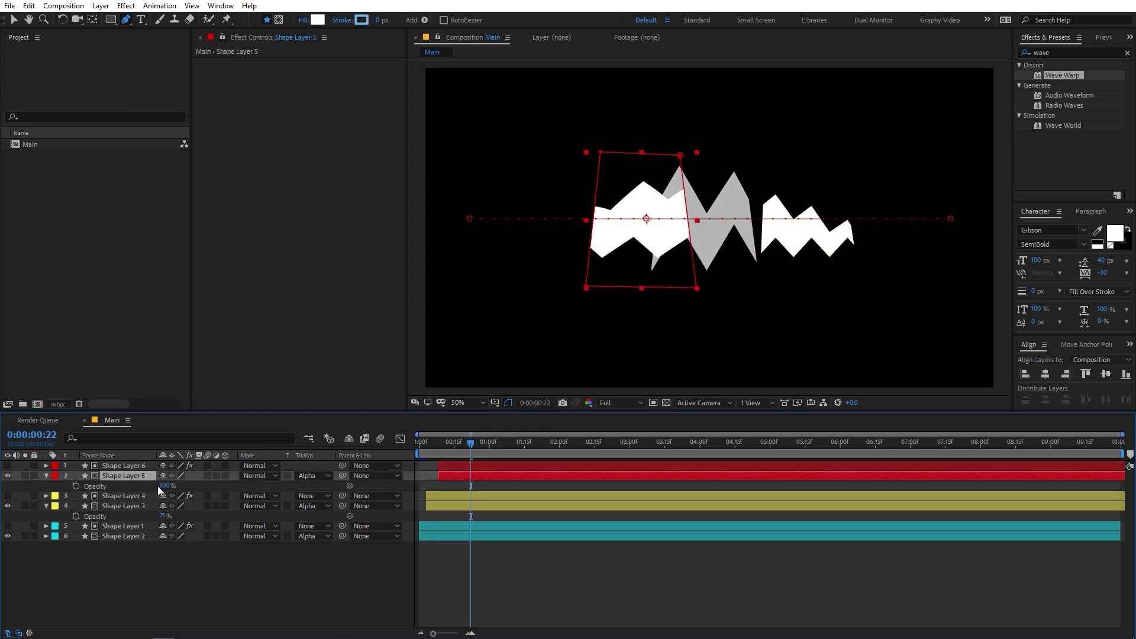
{"action": "left_click_drag", "start_coordinate": [166, 485], "coordinate": [119, 502]}
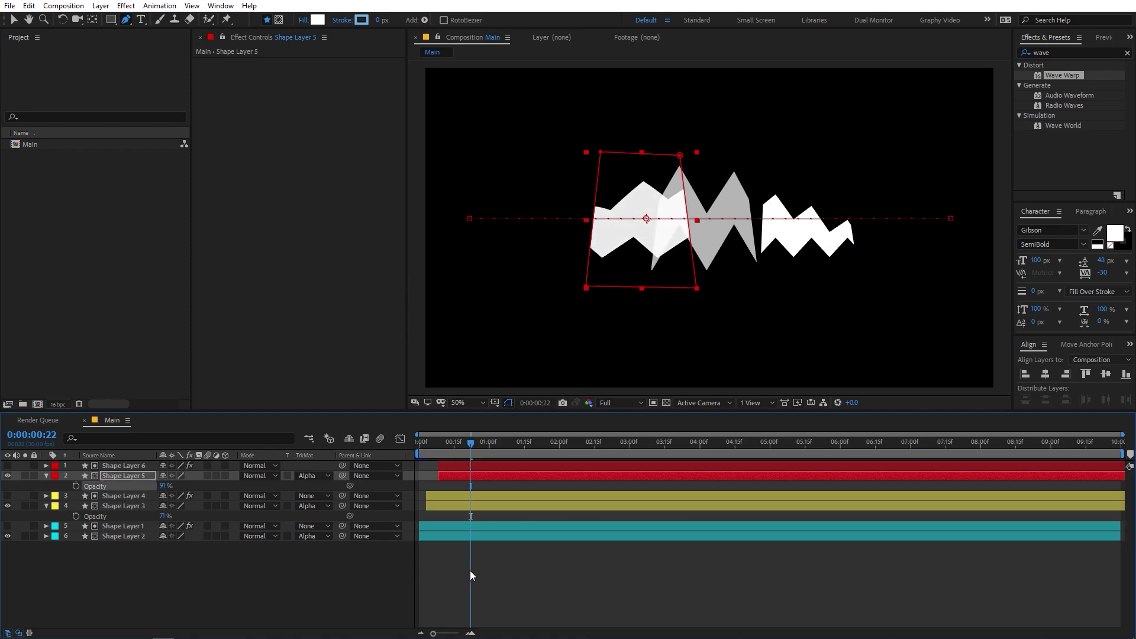
Preview the layered wave animation from the start and go to about 0:00:00:25.
{"action": "left_click", "coordinate": [560, 545]}
{"action": "key", "text": "space"}
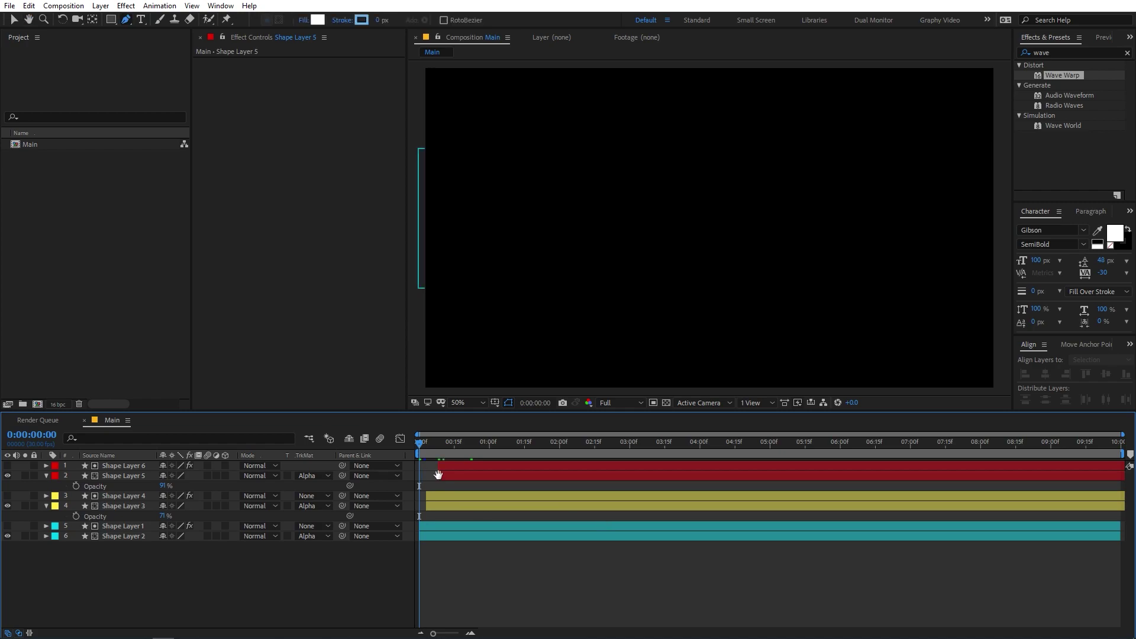
{"action": "left_click_drag", "start_coordinate": [499, 451], "coordinate": [477, 455]}
Shift both Position keyframes of Shape Layer 5 up to a Y value of 488.
{"action": "left_click", "coordinate": [142, 479]}
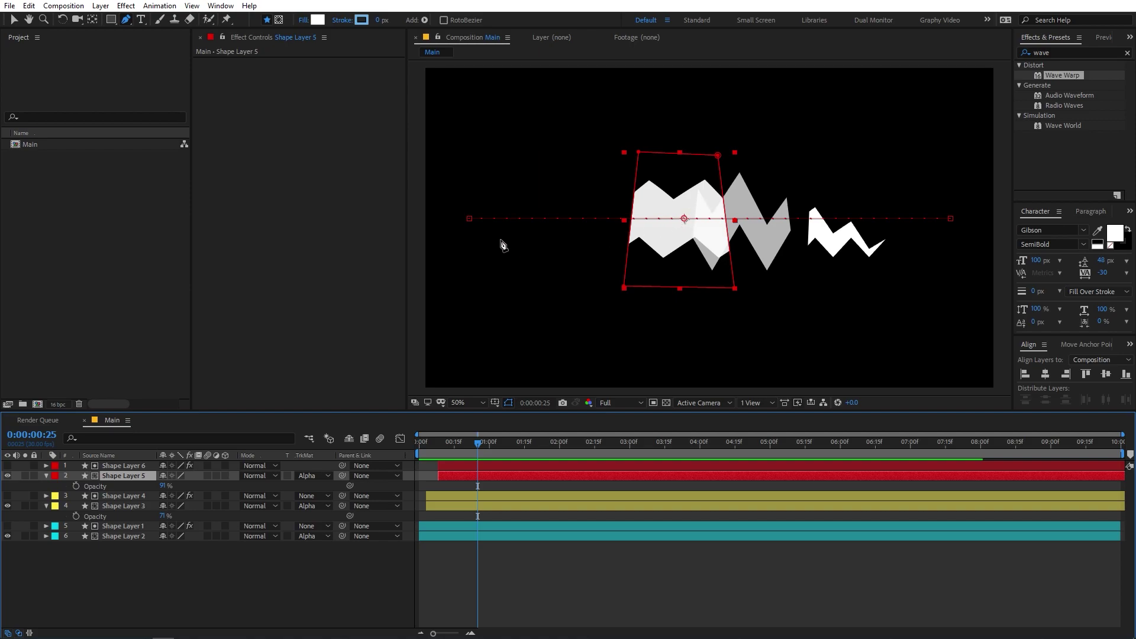
{"action": "key", "text": "v"}
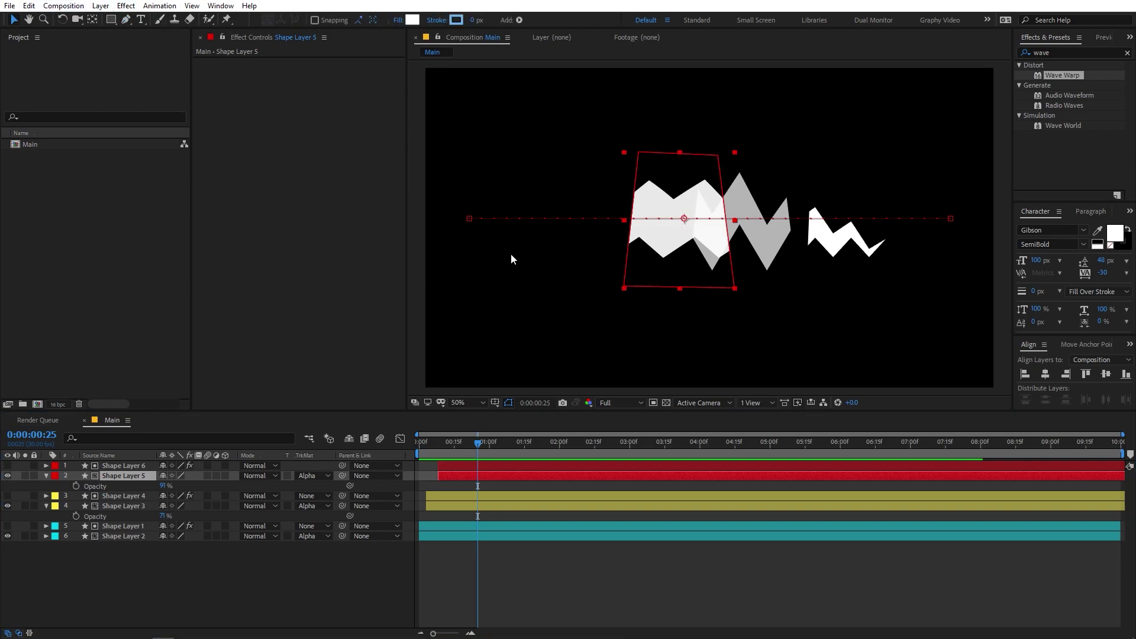
{"action": "left_click", "coordinate": [469, 221]}
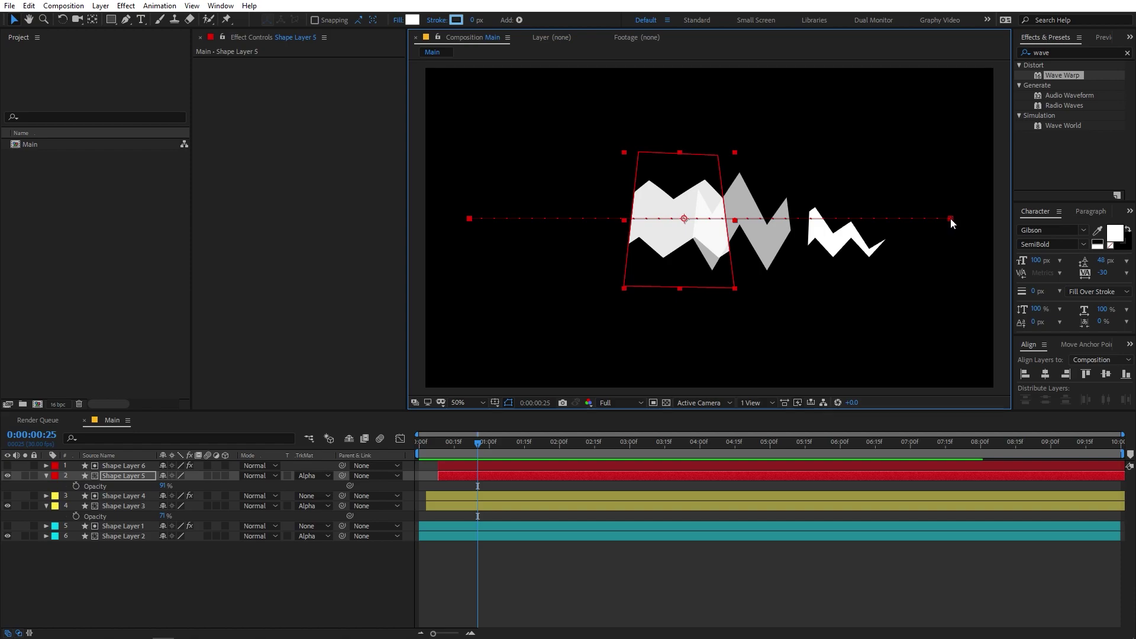
{"action": "key", "text": "p"}
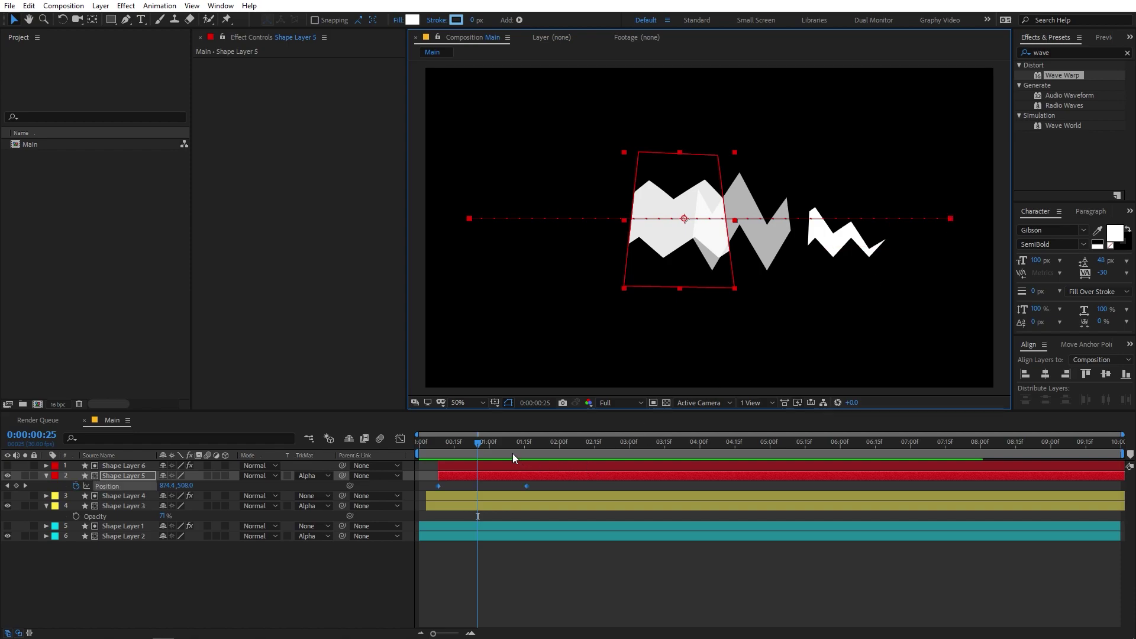
{"action": "left_click_drag", "start_coordinate": [483, 445], "coordinate": [526, 446]}
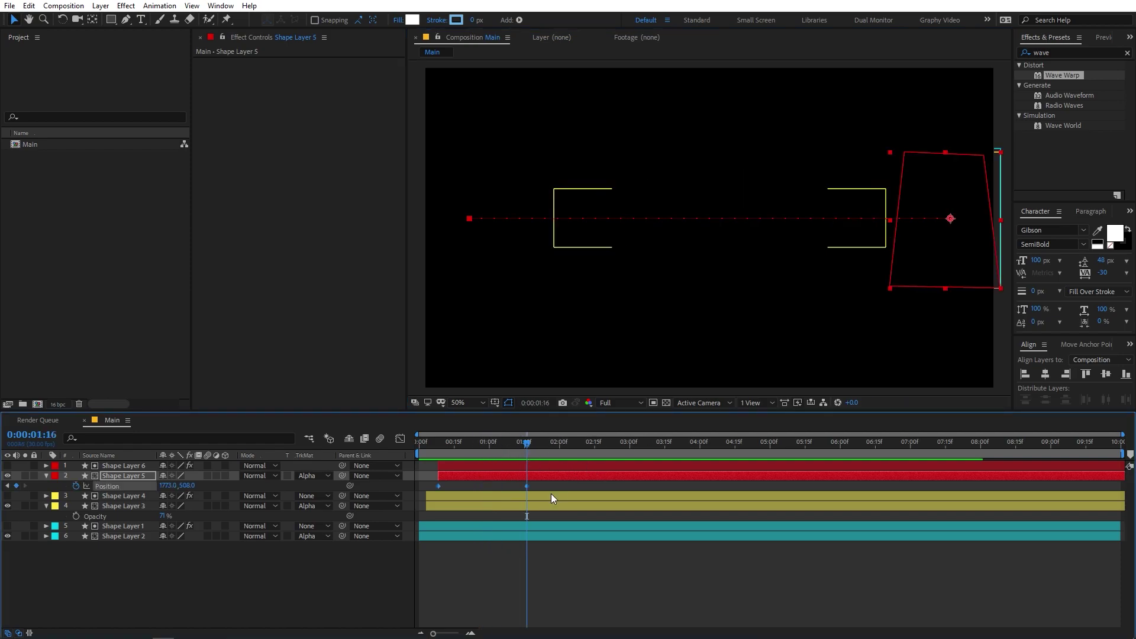
{"action": "left_click_drag", "start_coordinate": [391, 486], "coordinate": [391, 485]}
{"action": "key", "text": "shift+Up"}
{"action": "left_click_drag", "start_coordinate": [531, 453], "coordinate": [483, 469]}
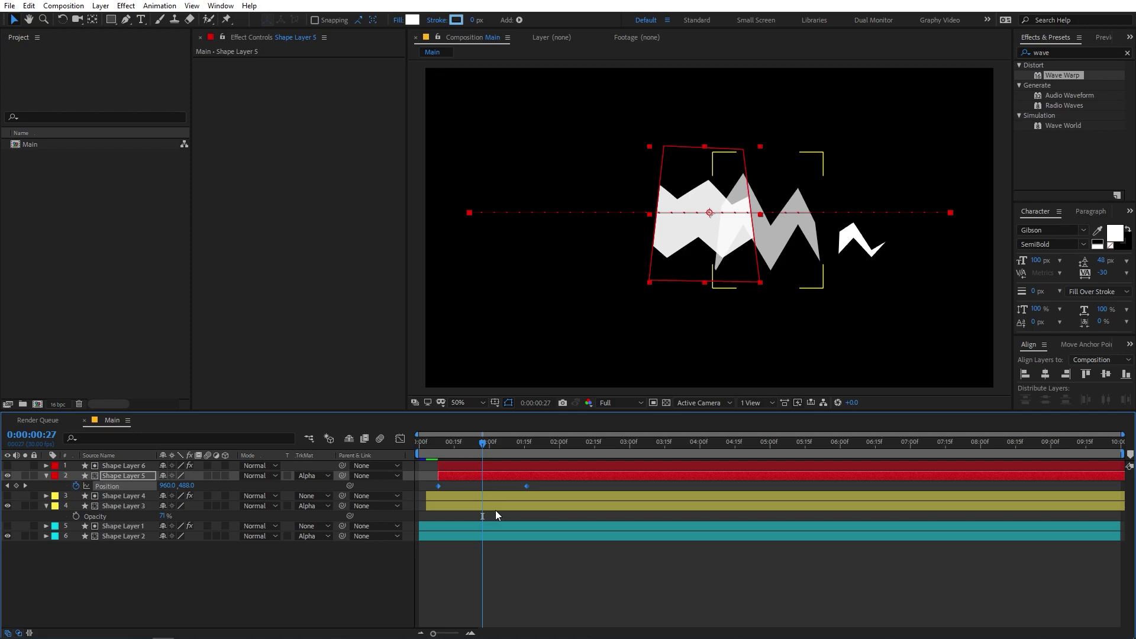
Select Shape Layers 5, 3 and 2 together and reveal only their Position properties.
{"action": "left_click", "coordinate": [111, 507], "text": "ctrl"}
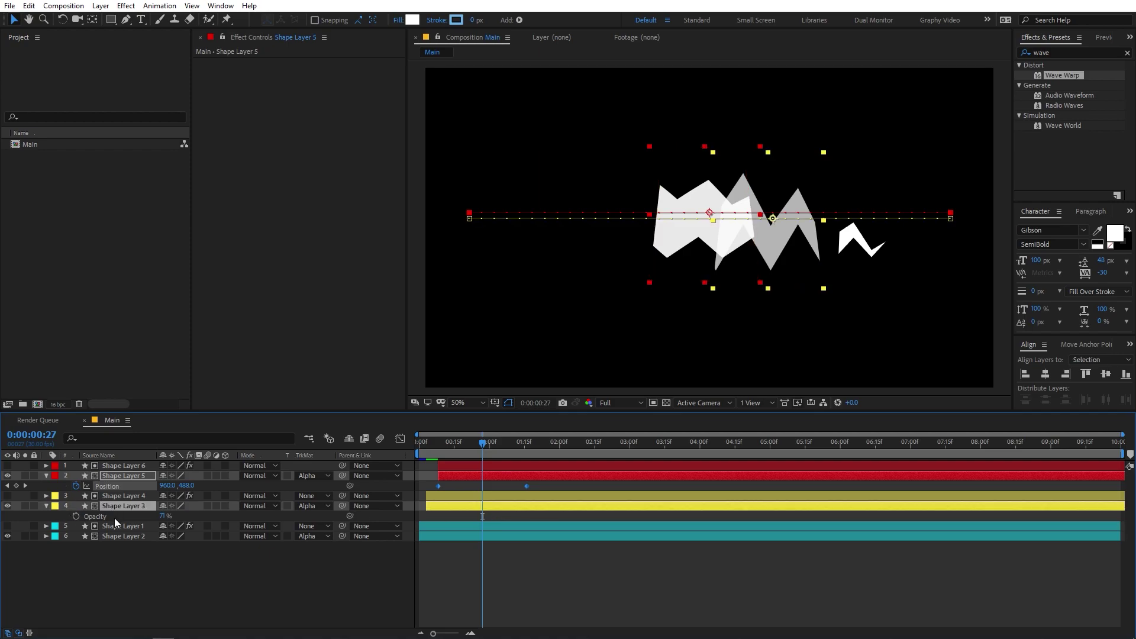
{"action": "left_click", "coordinate": [118, 535], "text": "ctrl"}
{"action": "key", "text": "ctrl+grave"}
{"action": "key", "text": "ctrl+grave"}
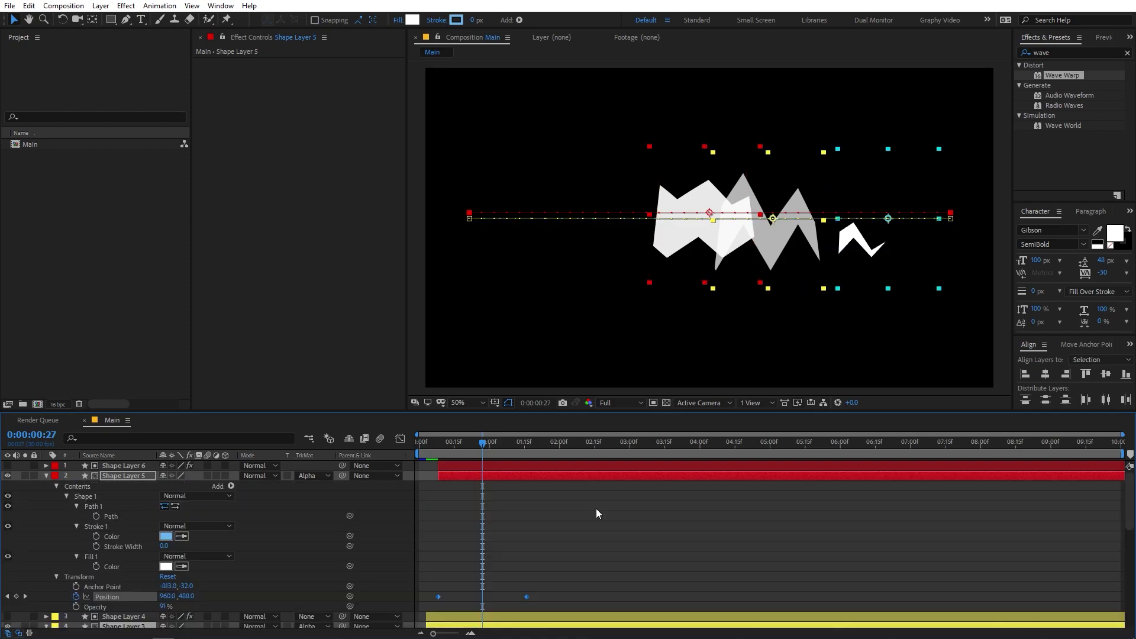
{"action": "key", "text": "ctrl+grave"}
{"action": "key", "text": "ctrl+grave"}
{"action": "key", "text": "ctrl+grave"}
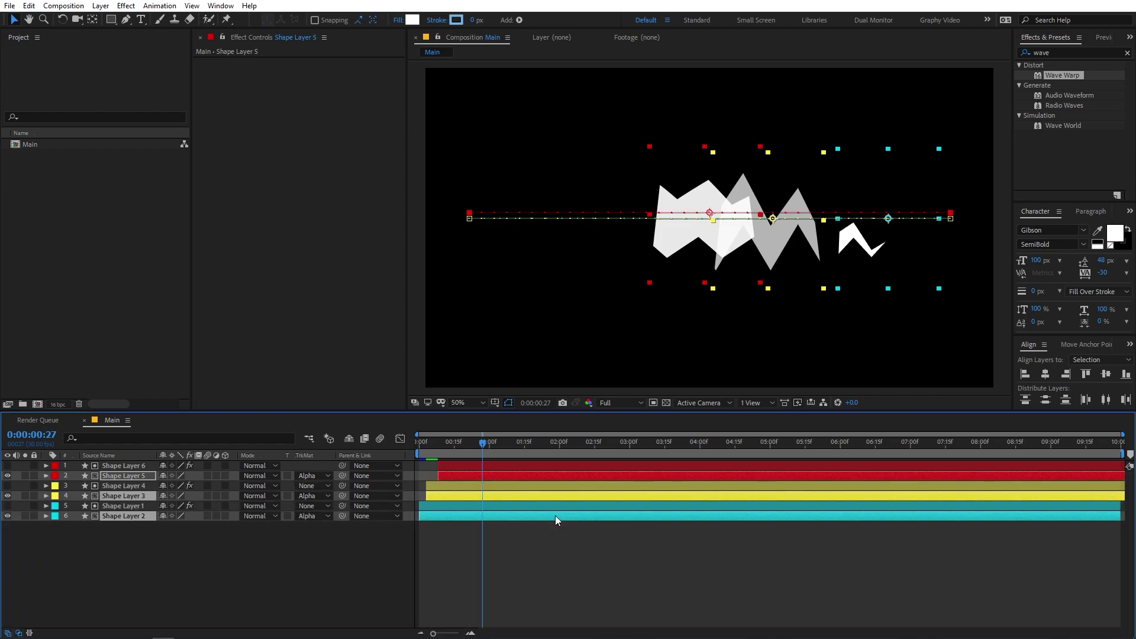
{"action": "key", "text": "p"}
Apply Easy Ease to all Position keyframes of Shape Layers 5, 3 and 2.
{"action": "left_click_drag", "start_coordinate": [538, 481], "coordinate": [408, 566]}
{"action": "key", "text": "F9"}
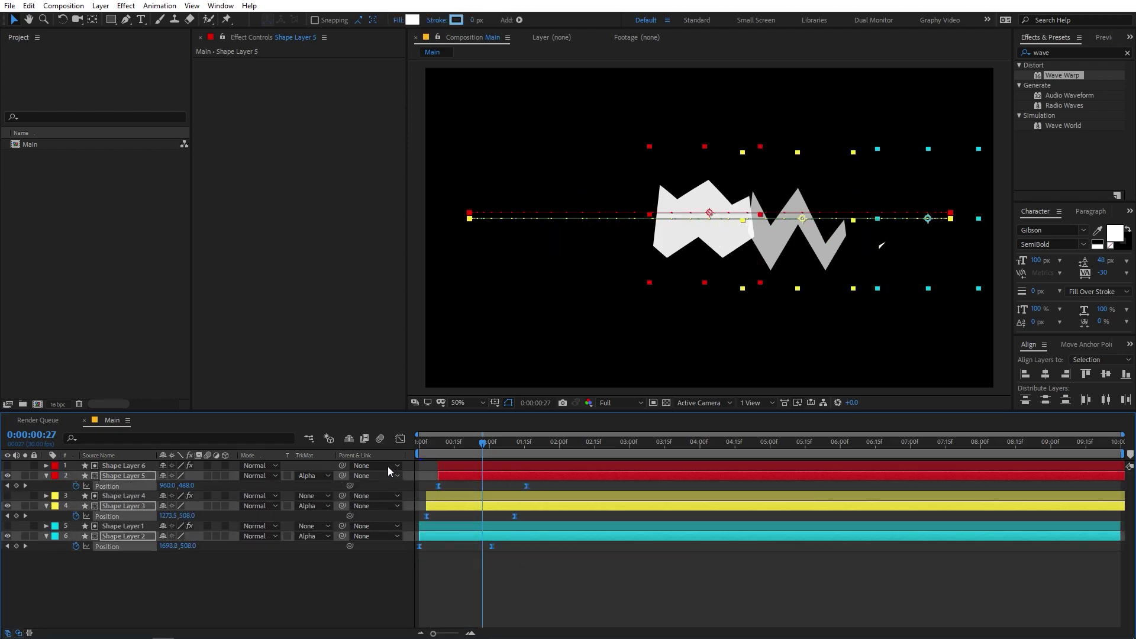
{"action": "right_click", "coordinate": [438, 485]}
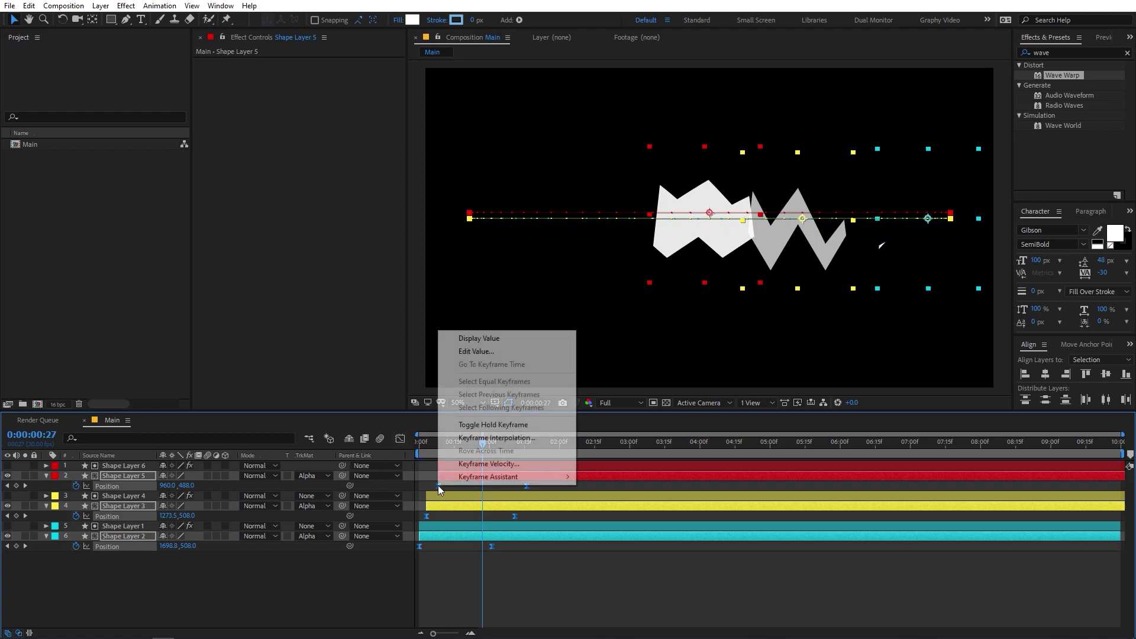
{"action": "mouse_move", "coordinate": [541, 479]}
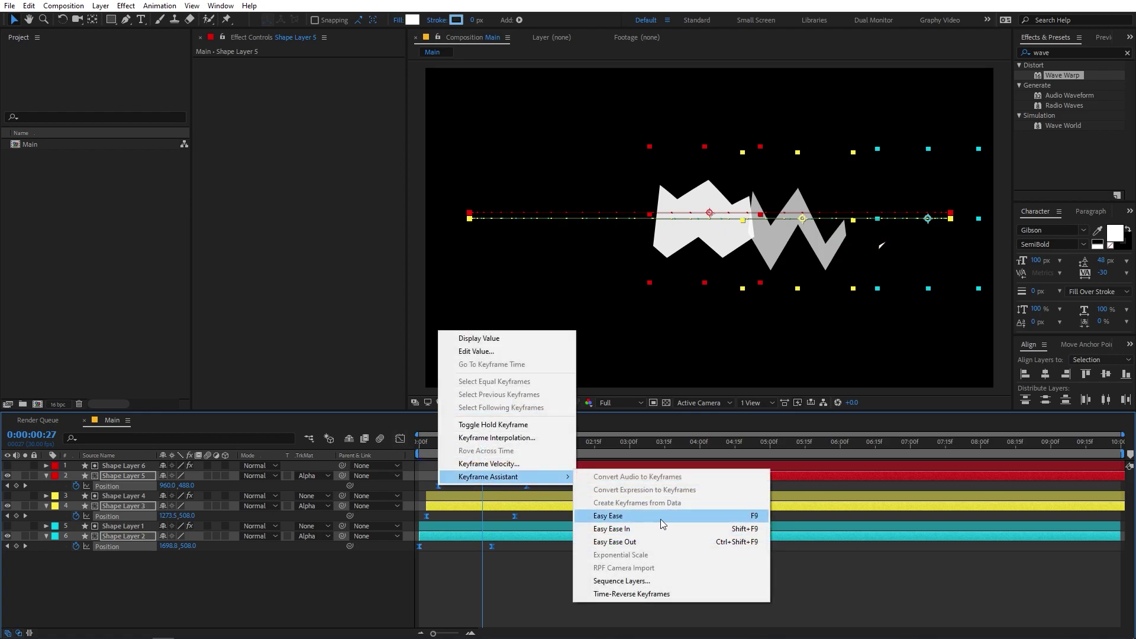
{"action": "key", "text": "Escape"}
{"action": "key", "text": "Escape"}
In the speed graph, stretch the end keyframes' easing handles toward the start so all three movements peak early and slow down gradually.
{"action": "left_click", "coordinate": [401, 439]}
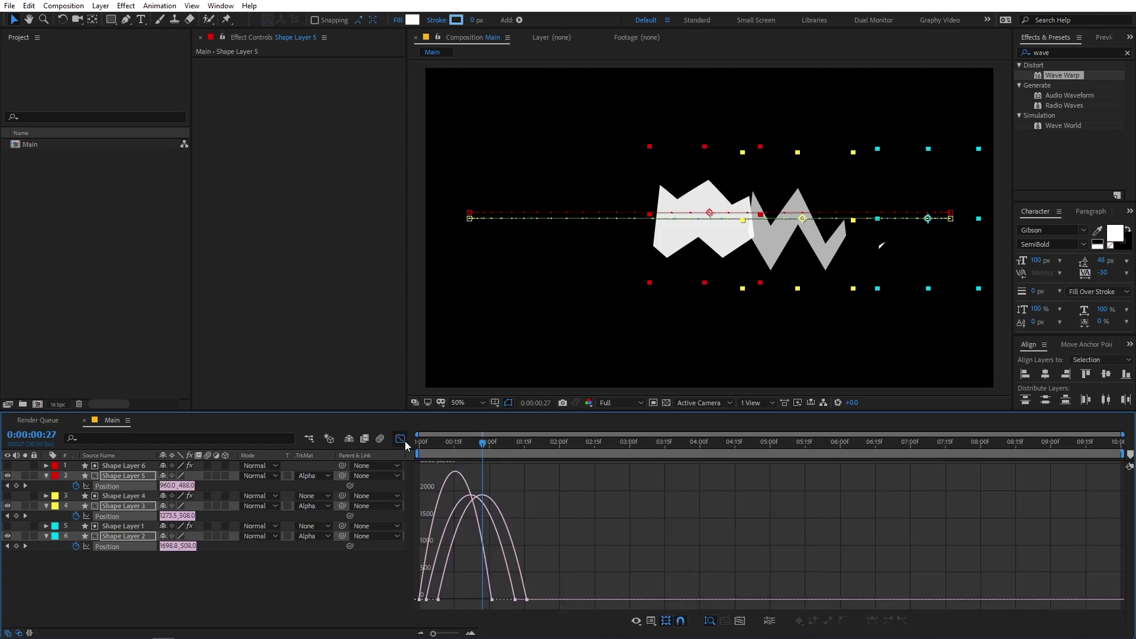
{"action": "left_click_drag", "start_coordinate": [404, 625], "coordinate": [409, 621]}
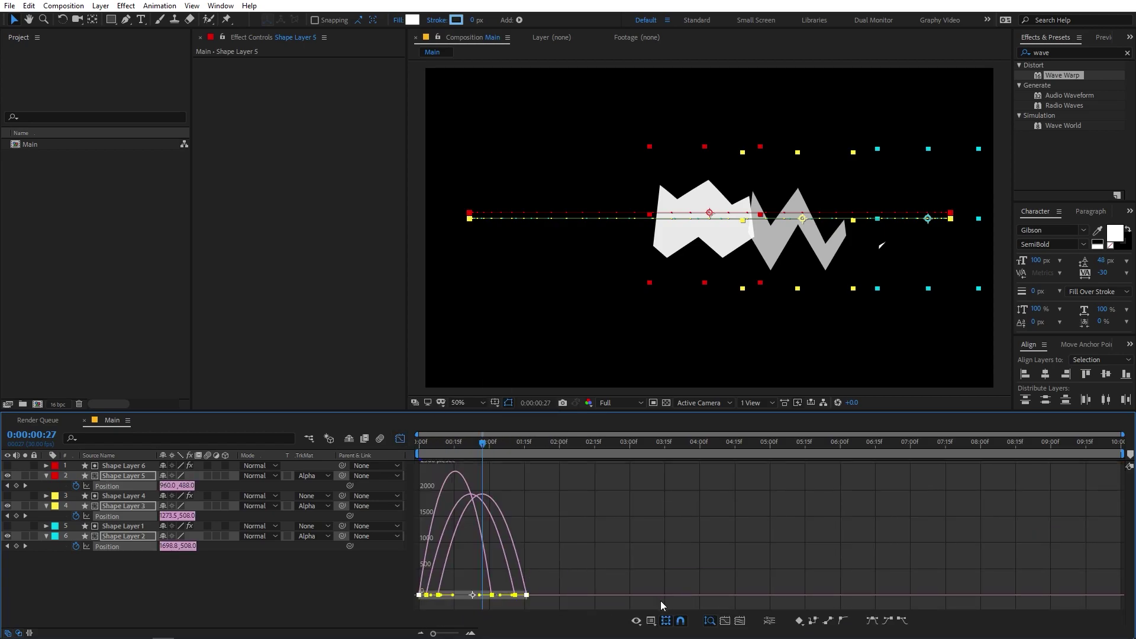
{"action": "left_click", "coordinate": [651, 621]}
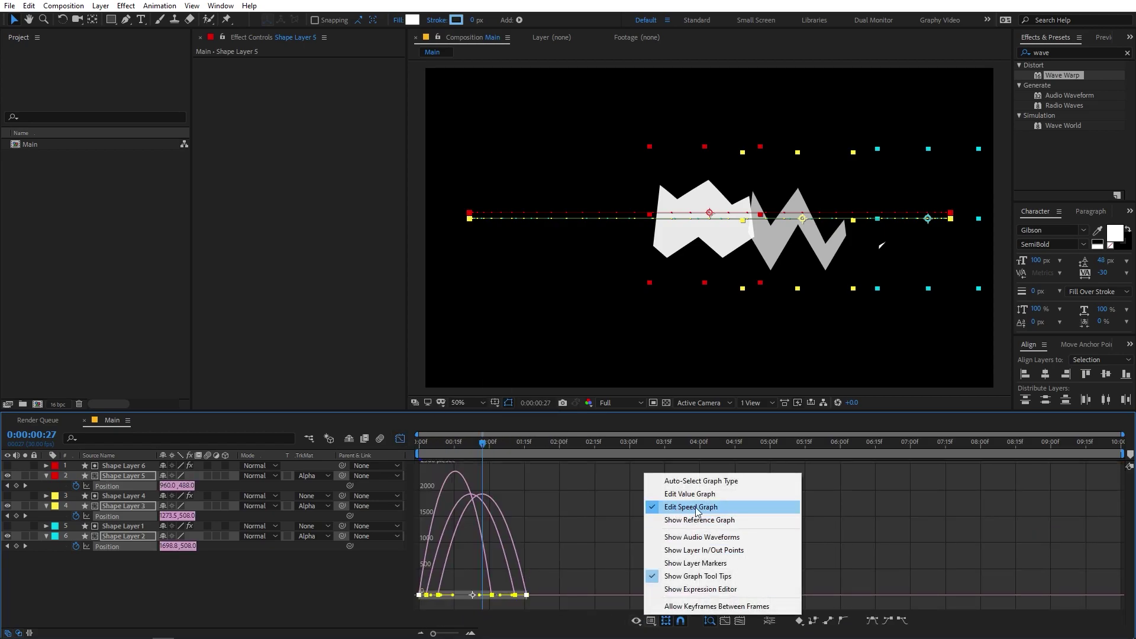
{"action": "left_click", "coordinate": [482, 599]}
{"action": "left_click_drag", "start_coordinate": [482, 597], "coordinate": [467, 596]}
Close the speed graph and preview the eased animation from the beginning.
{"action": "key", "text": "Home"}
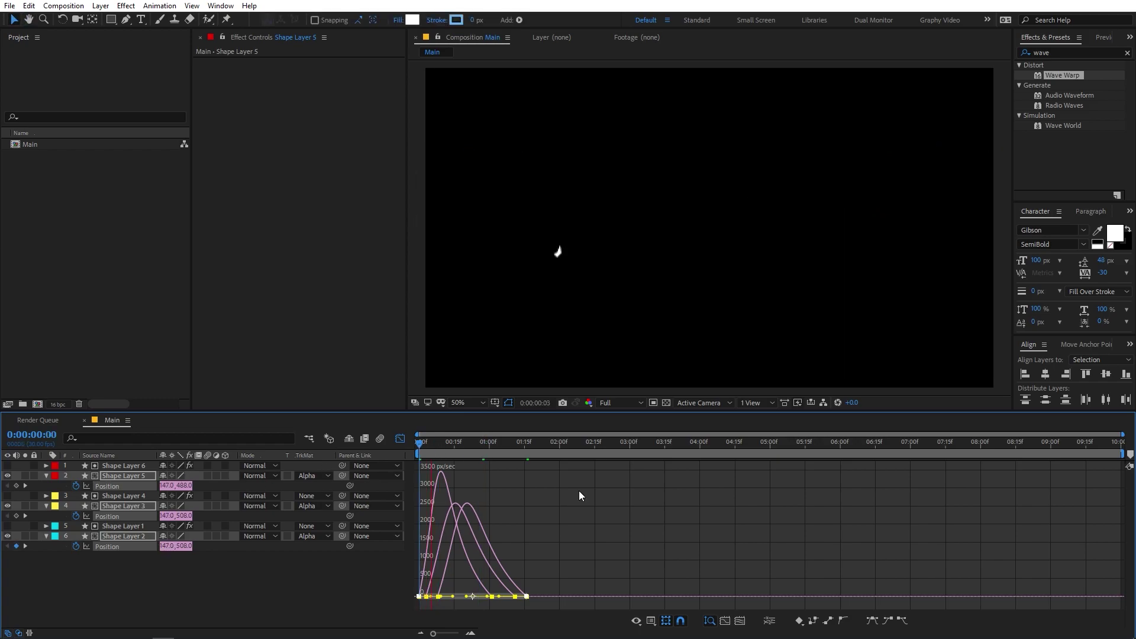
{"action": "key", "text": "space"}
{"action": "left_click", "coordinate": [400, 440]}
{"action": "left_click_drag", "start_coordinate": [516, 445], "coordinate": [416, 453]}
{"action": "key", "text": "space"}
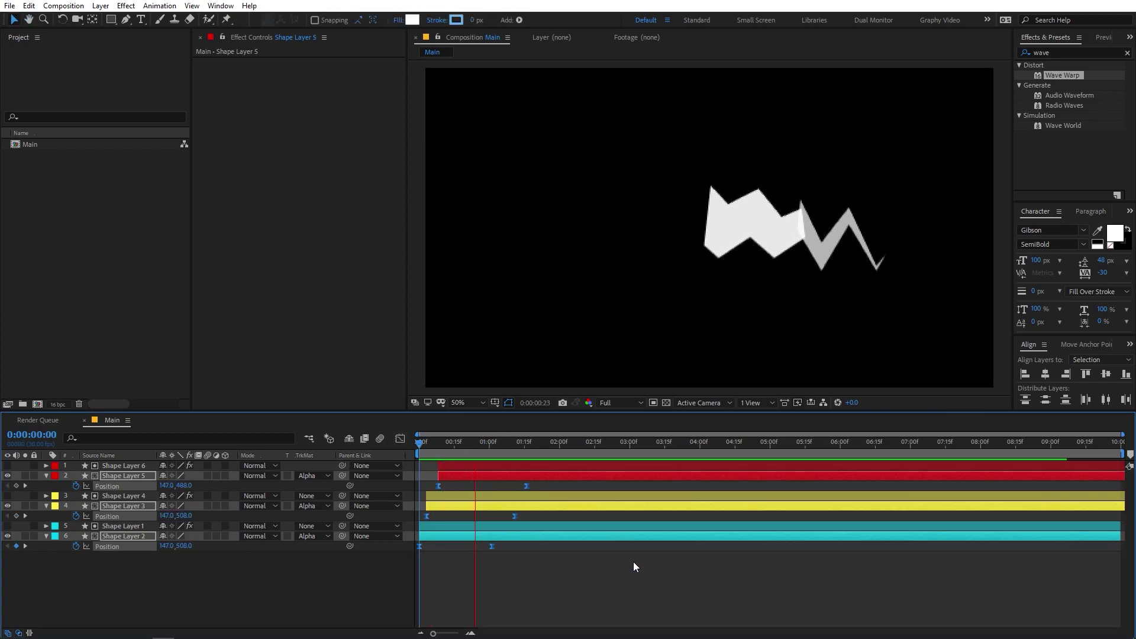
{"action": "key", "text": "space"}
{"action": "left_click_drag", "start_coordinate": [511, 444], "coordinate": [366, 471]}
{"action": "key", "text": "space"}
Pre-compose all six shape layers into a new composition named Energy, moving all attributes into it.
{"action": "left_click", "coordinate": [249, 570]}
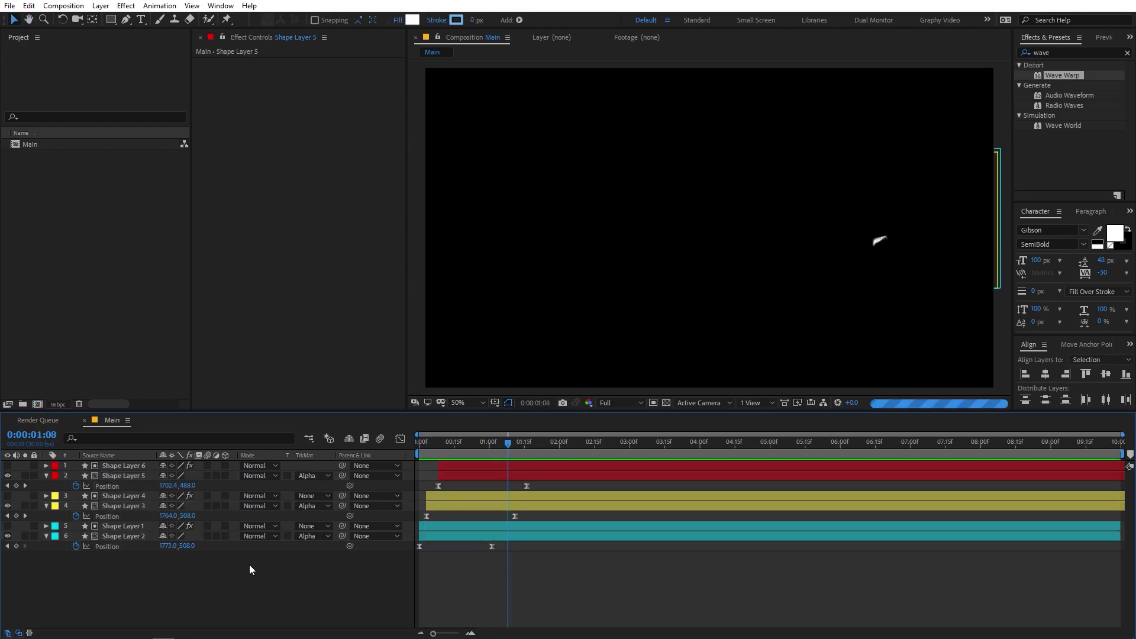
{"action": "left_click", "coordinate": [115, 535]}
{"action": "left_click", "coordinate": [118, 467], "text": "shift"}
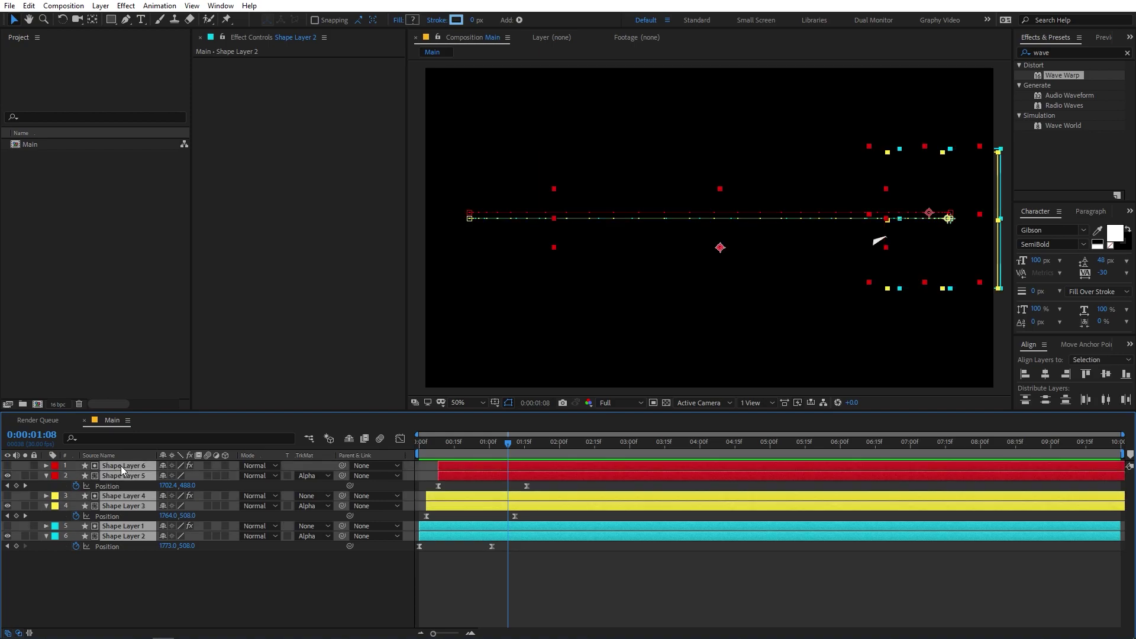
{"action": "right_click", "coordinate": [122, 466]}
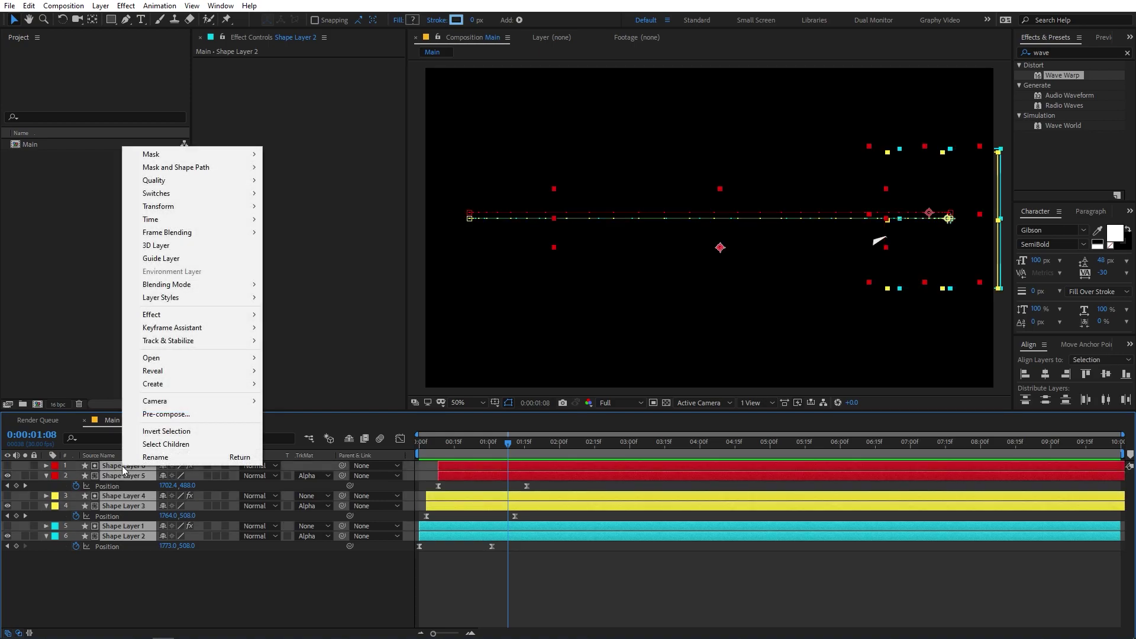
{"action": "left_click", "coordinate": [176, 419]}
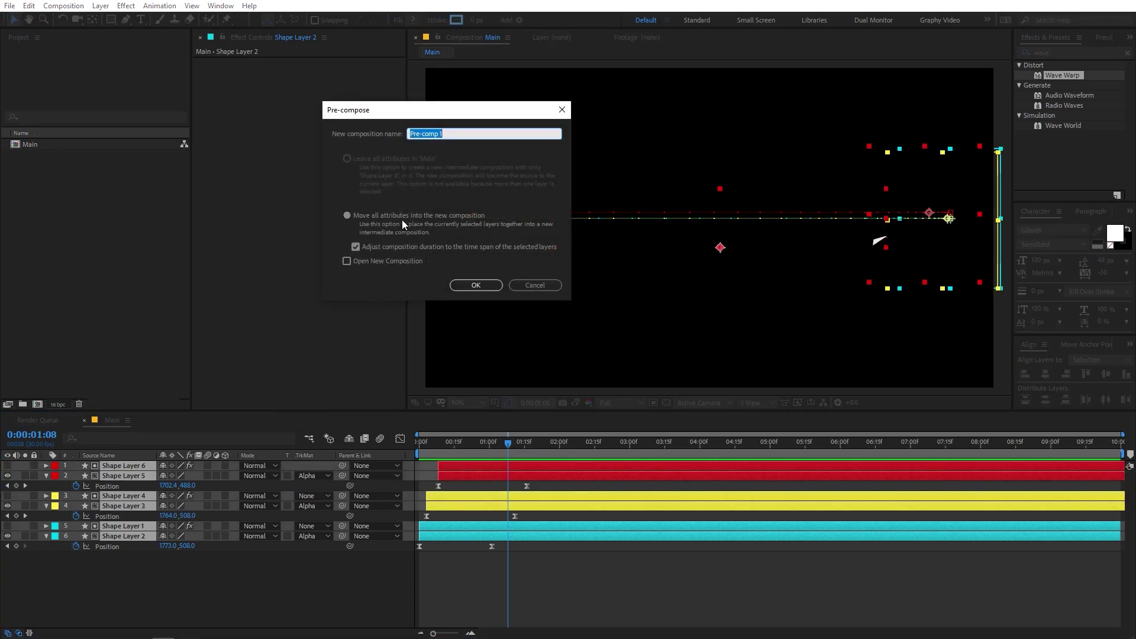
{"action": "key", "text": "BackSpace"}
{"action": "type", "text": "Energy"}
{"action": "left_click", "coordinate": [477, 283]}
Preview the pre-composed Energy layer and stop at about 0:00:00:16.
{"action": "key", "text": "Home"}
{"action": "key", "text": "space"}
{"action": "left_click_drag", "start_coordinate": [503, 442], "coordinate": [458, 446]}
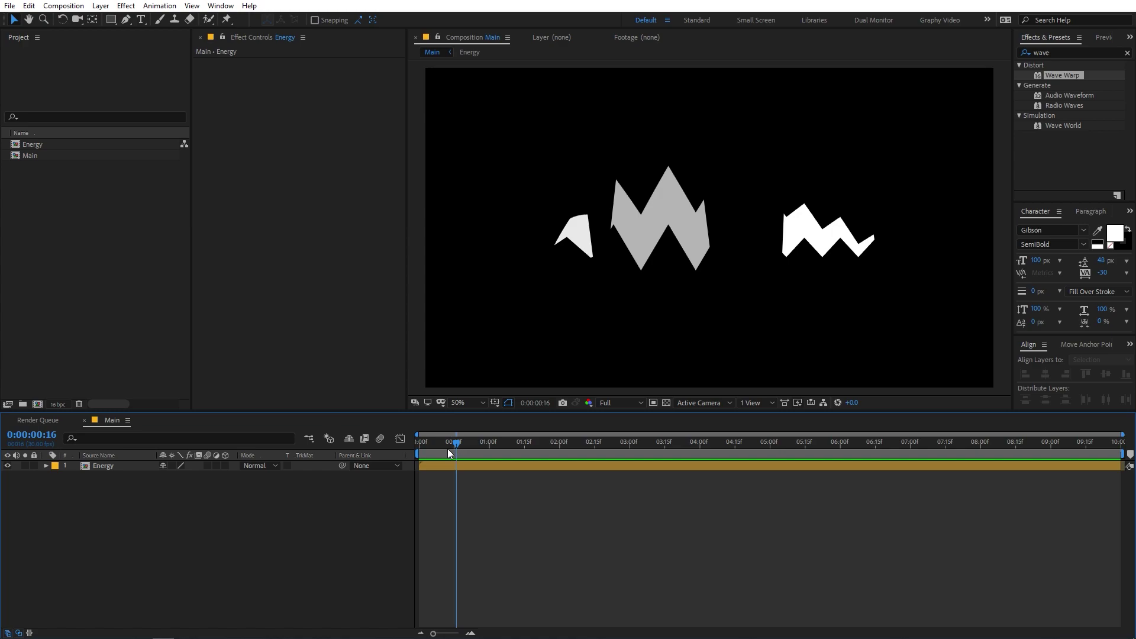
Find the CC Cylinder effect and apply it to the Energy layer.
{"action": "left_click", "coordinate": [115, 467]}
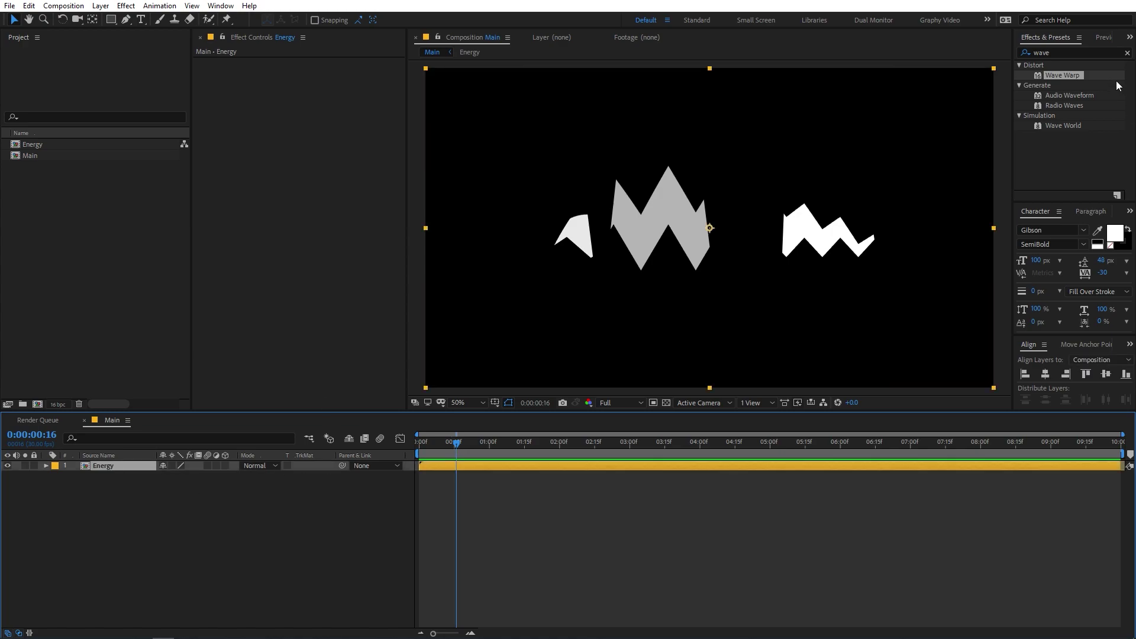
{"action": "left_click", "coordinate": [1061, 53]}
{"action": "type", "text": "cc"}
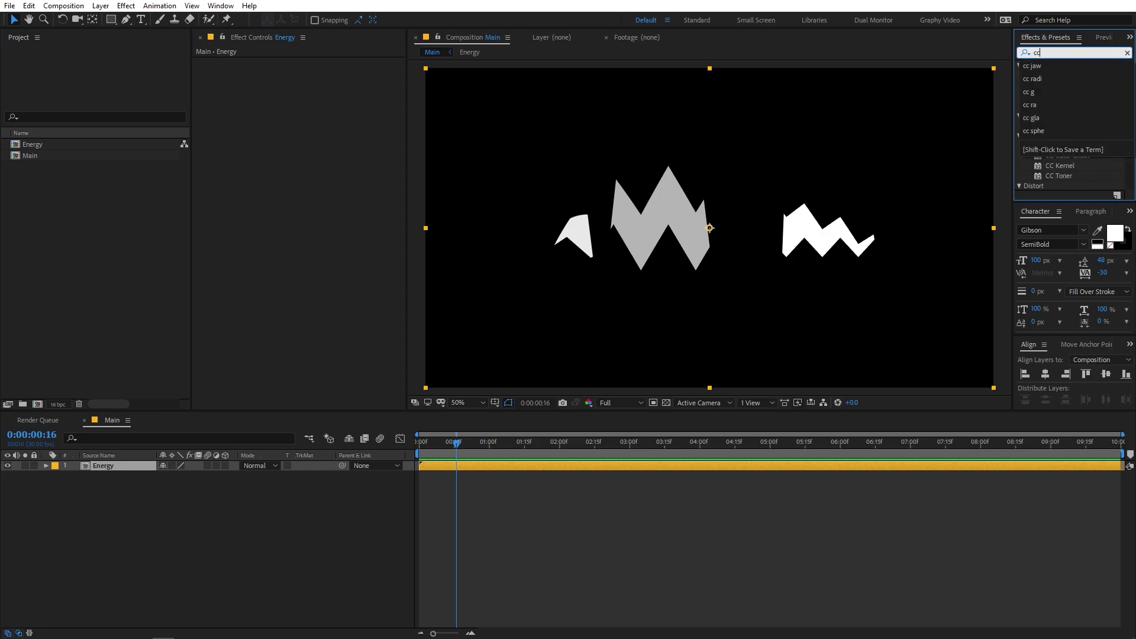
{"action": "type", "text": " c"}
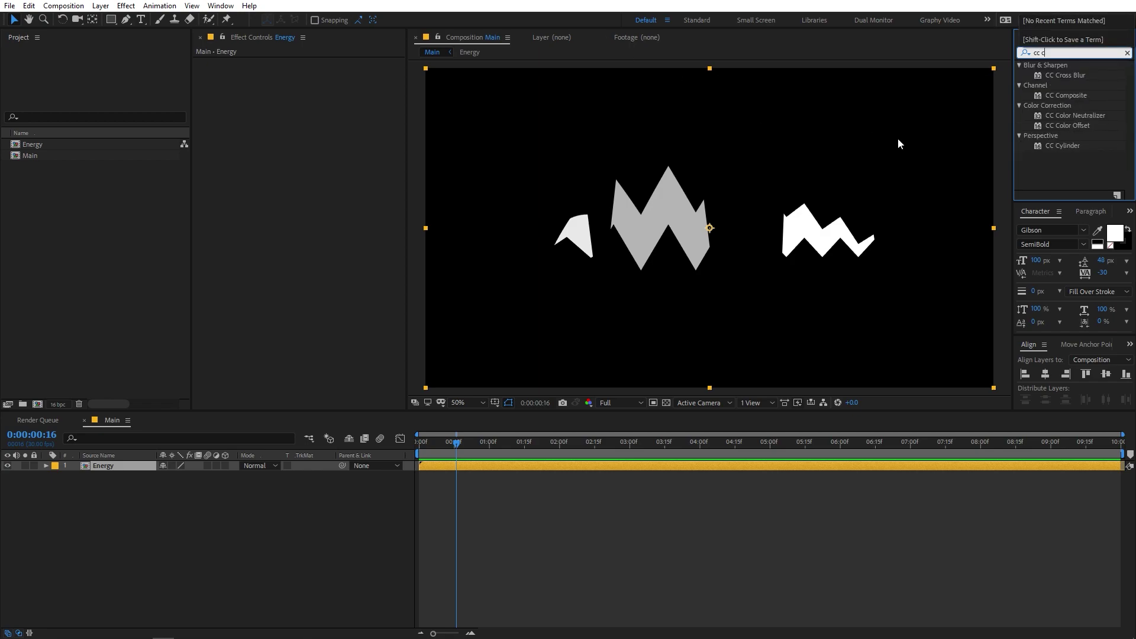
{"action": "left_click_drag", "start_coordinate": [1064, 146], "coordinate": [665, 257]}
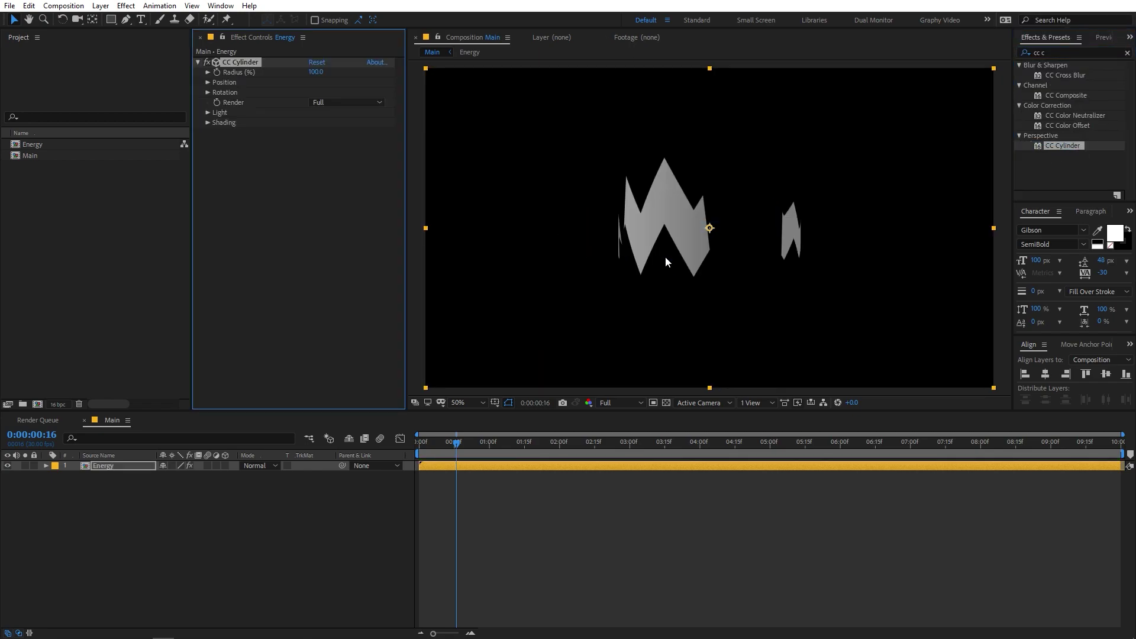
Set CC Cylinder's Ambient shading to 100 and try out its Light Intensity.
{"action": "left_click", "coordinate": [207, 123]}
{"action": "left_click_drag", "start_coordinate": [321, 134], "coordinate": [368, 138]}
{"action": "left_click", "coordinate": [323, 135]}
{"action": "type", "text": "100"}
{"action": "left_click", "coordinate": [208, 113]}
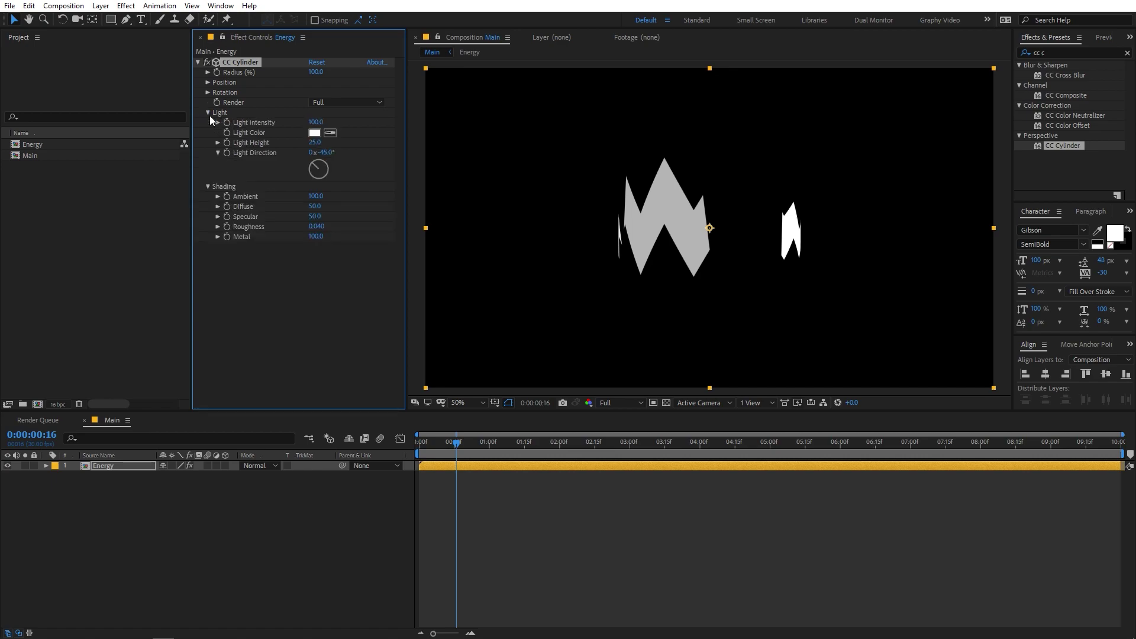
{"action": "left_click_drag", "start_coordinate": [315, 122], "coordinate": [333, 129]}
{"action": "left_click", "coordinate": [207, 112]}
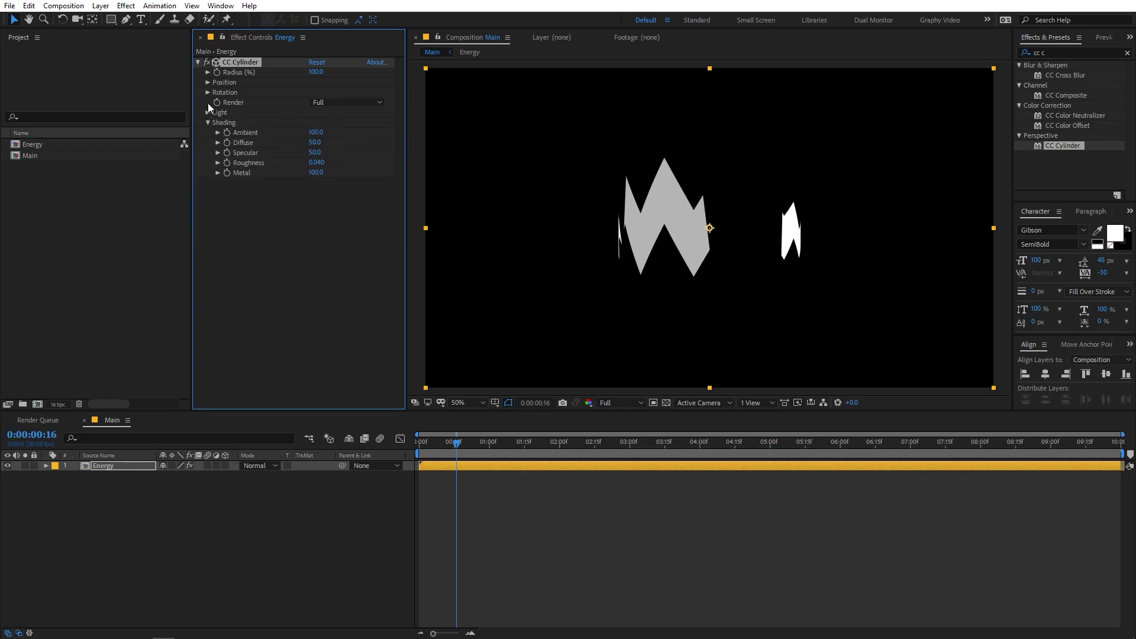
Increase CC Cylinder's Radius to 172.6% and preview the animation.
{"action": "left_click", "coordinate": [208, 83]}
{"action": "left_click", "coordinate": [207, 83]}
{"action": "left_click_drag", "start_coordinate": [323, 77], "coordinate": [784, 115]}
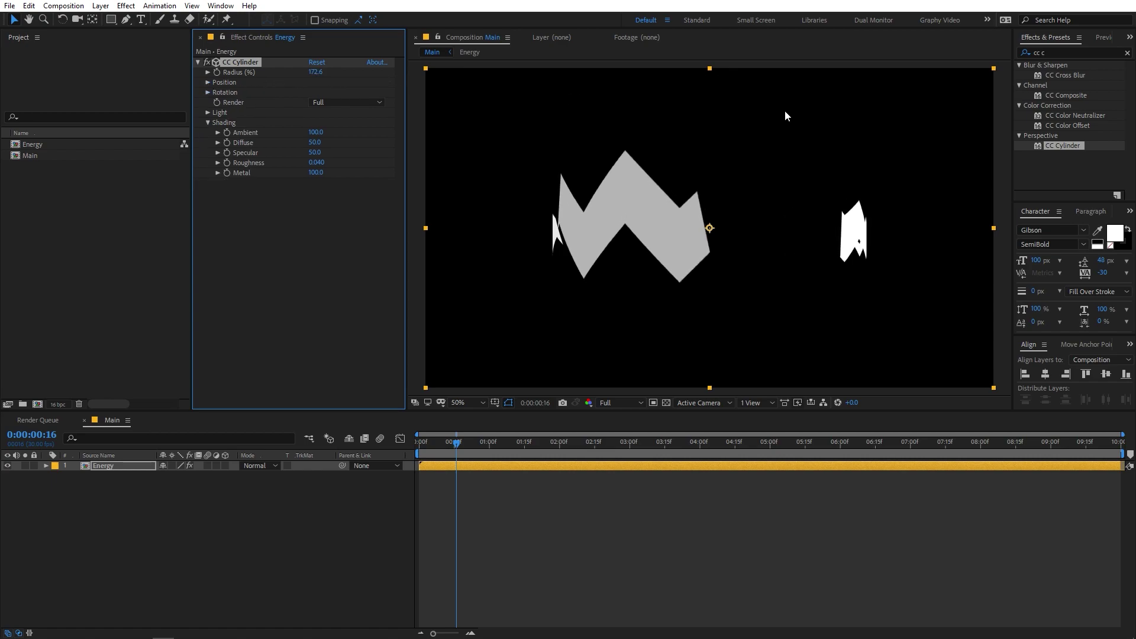
{"action": "left_click_drag", "start_coordinate": [453, 441], "coordinate": [343, 447]}
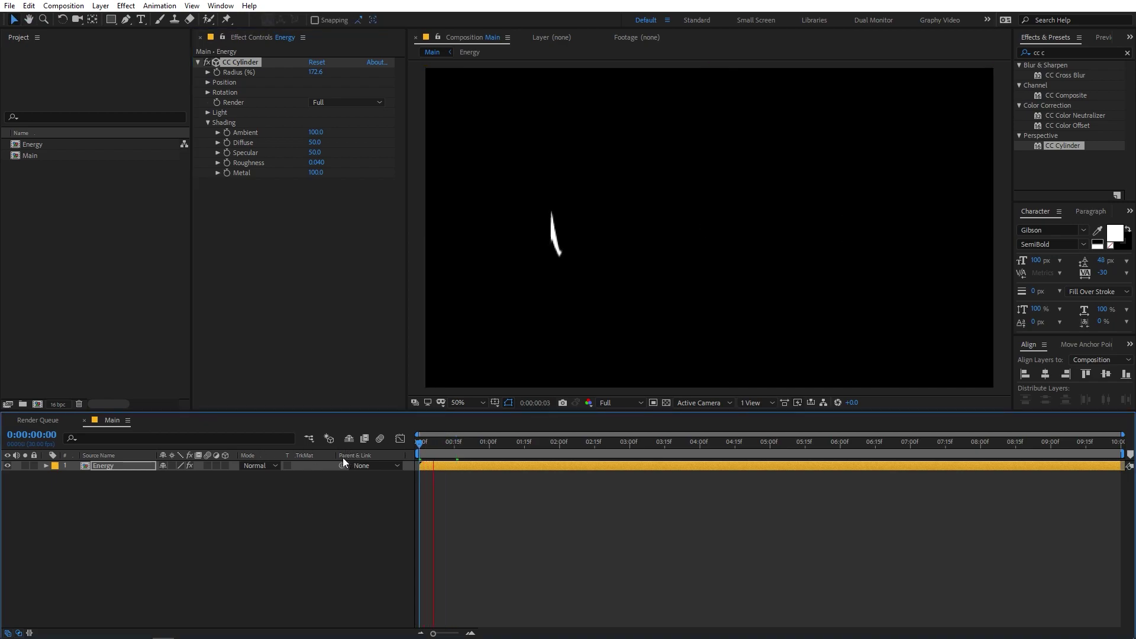
{"action": "key", "text": "space"}
{"action": "left_click_drag", "start_coordinate": [508, 443], "coordinate": [383, 456]}
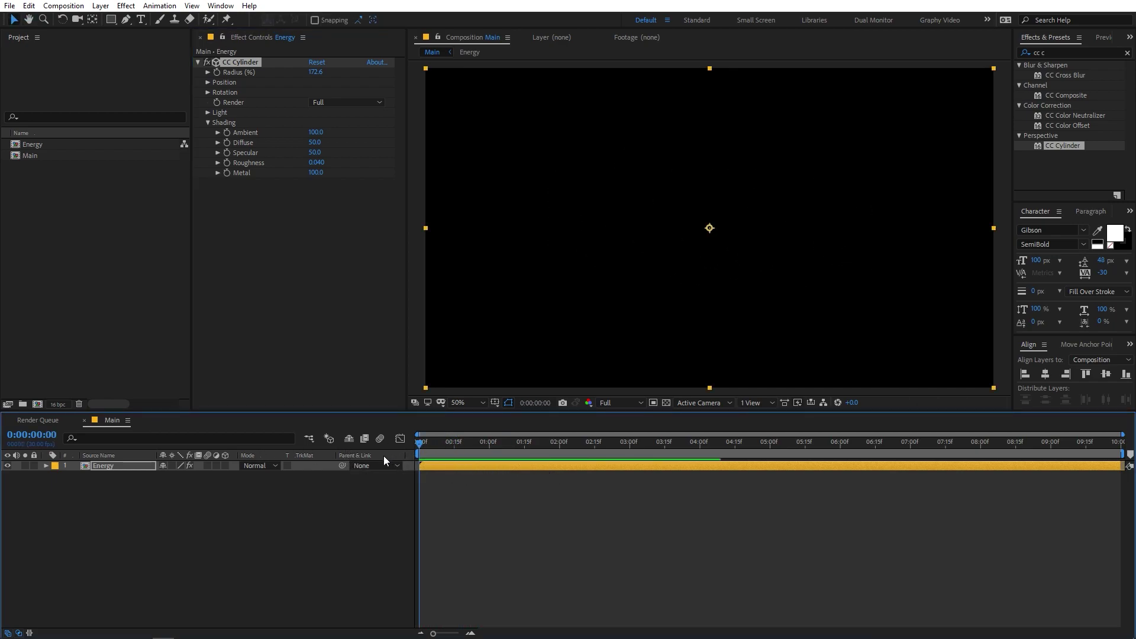
Tilt the cylinder by setting CC Cylinder's Rotation X to 17°, and preview the result.
{"action": "left_click", "coordinate": [207, 73]}
{"action": "left_click", "coordinate": [207, 72]}
{"action": "left_click", "coordinate": [208, 93]}
{"action": "left_click_drag", "start_coordinate": [436, 446], "coordinate": [449, 450]}
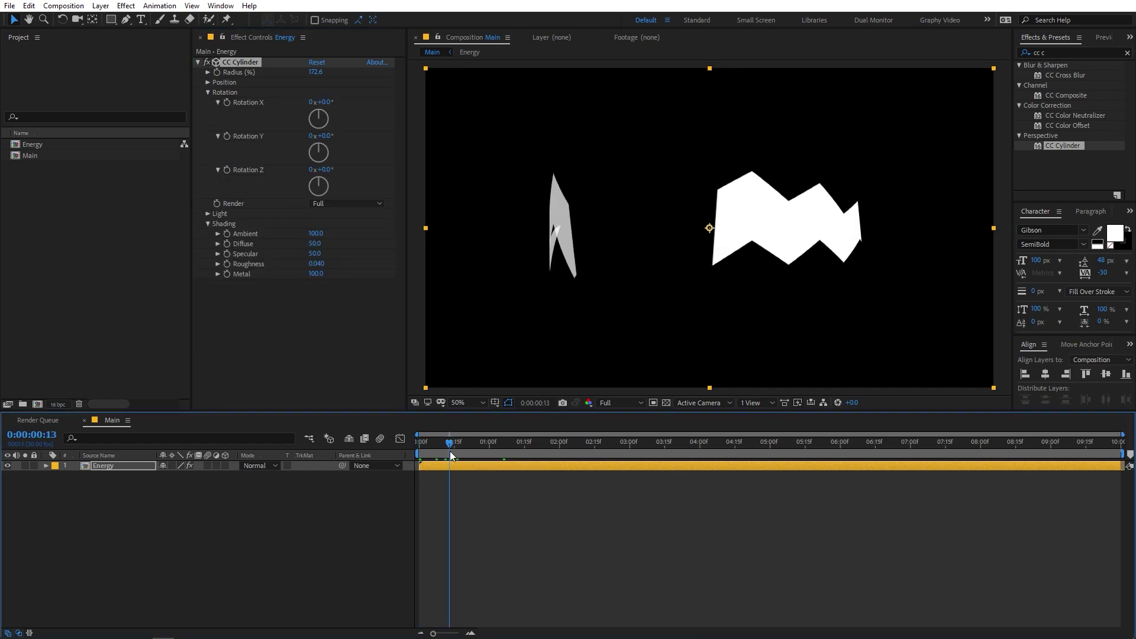
{"action": "left_click_drag", "start_coordinate": [332, 141], "coordinate": [343, 144]}
{"action": "key", "text": "ctrl+z"}
{"action": "left_click_drag", "start_coordinate": [330, 103], "coordinate": [340, 108]}
{"action": "left_click", "coordinate": [250, 459]}
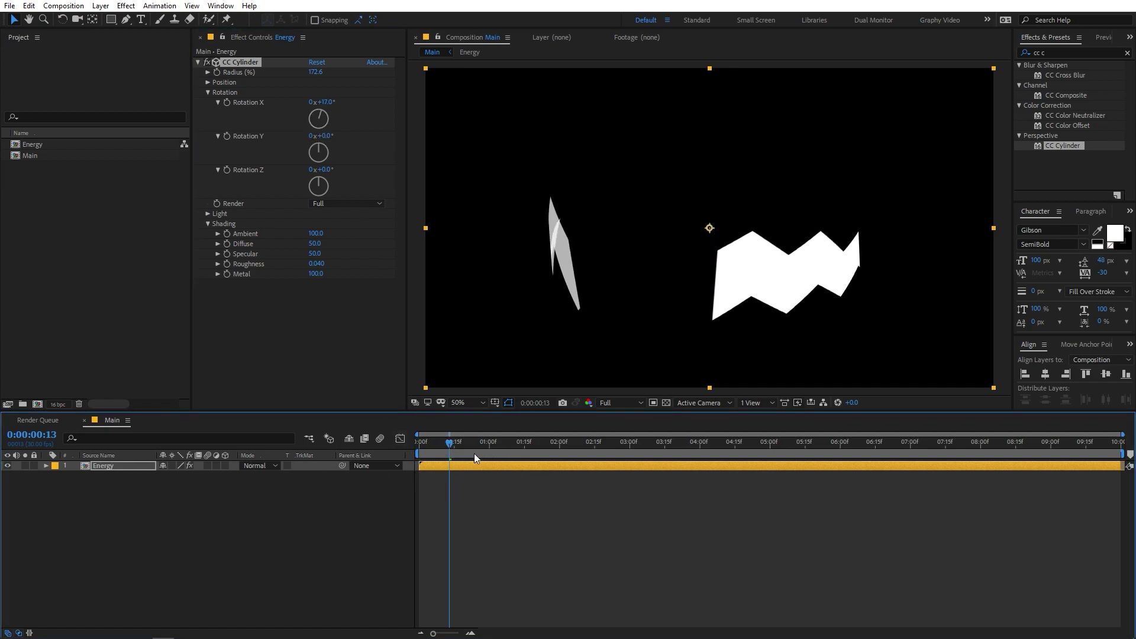
{"action": "key", "text": "space"}
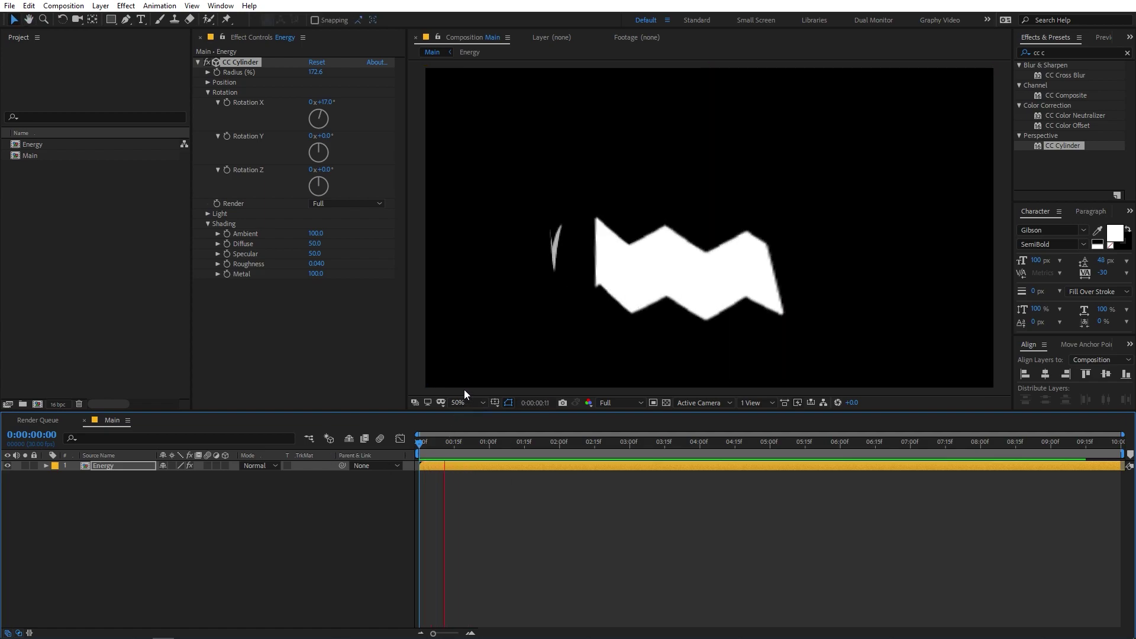
Duplicate the Energy layer and shift the copy a few frames later in time.
{"action": "key", "text": "space"}
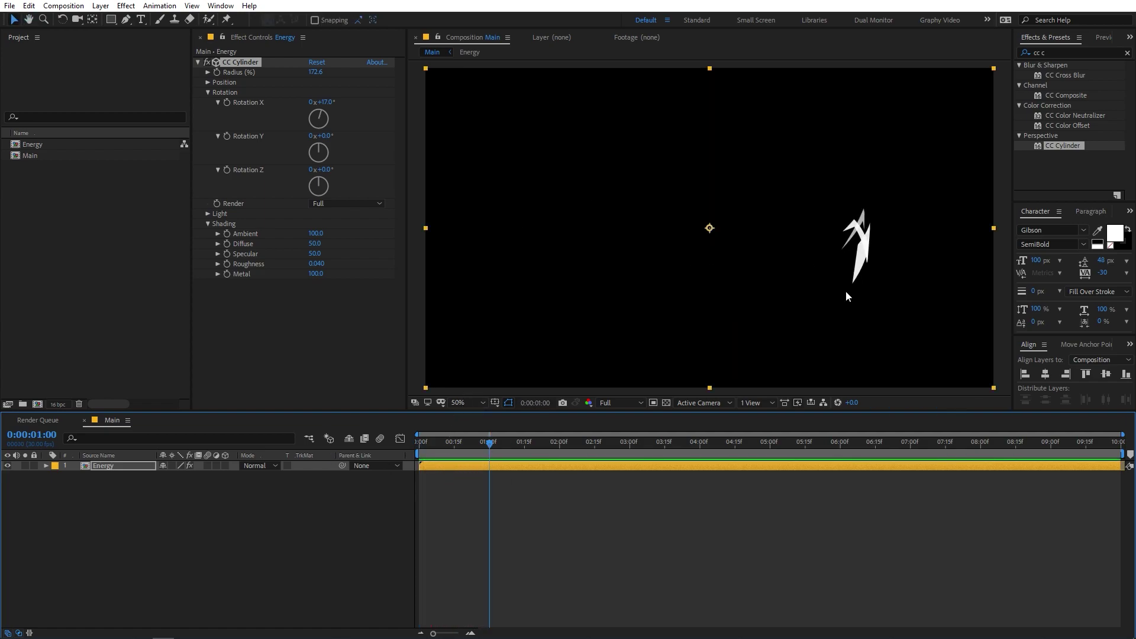
{"action": "left_click_drag", "start_coordinate": [487, 449], "coordinate": [469, 456]}
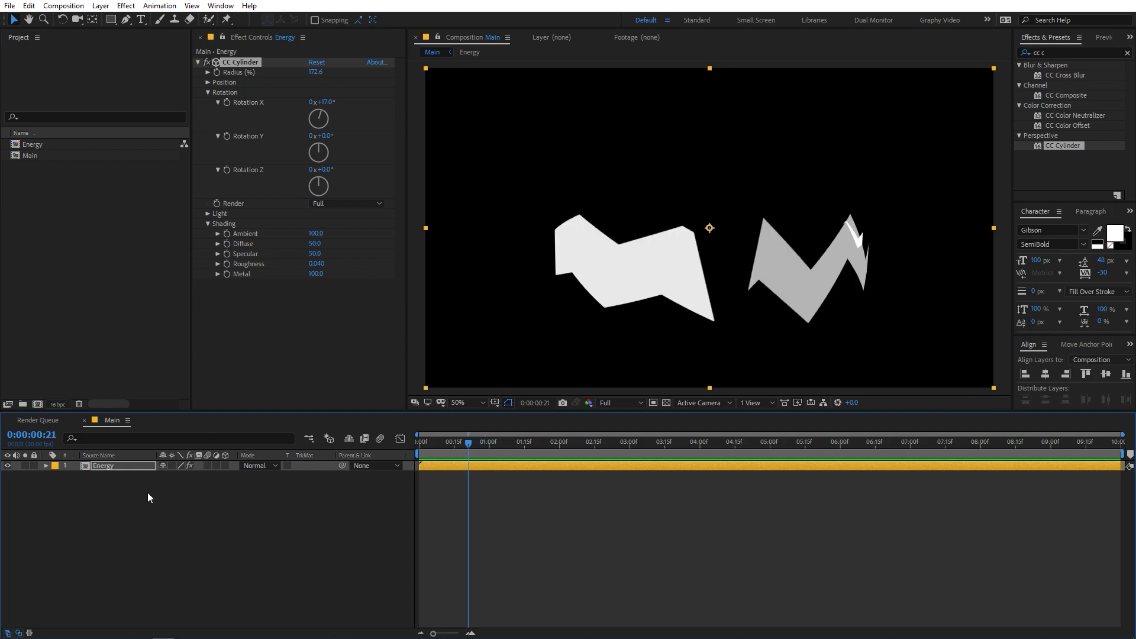
{"action": "left_click", "coordinate": [132, 465]}
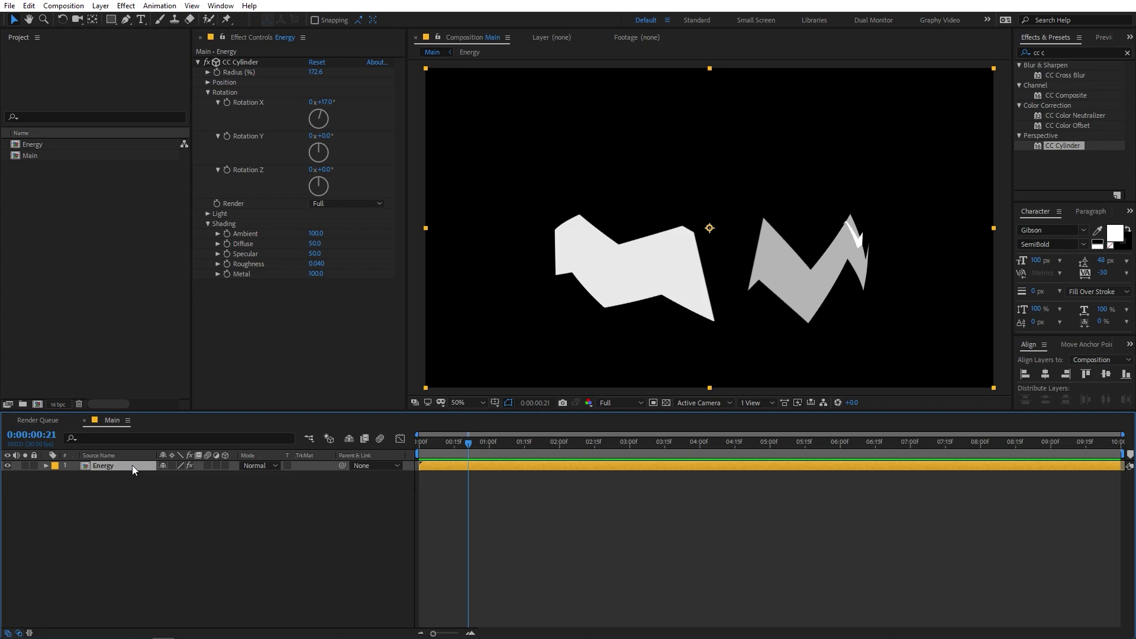
{"action": "key", "text": "ctrl+d"}
{"action": "left_click", "coordinate": [661, 284]}
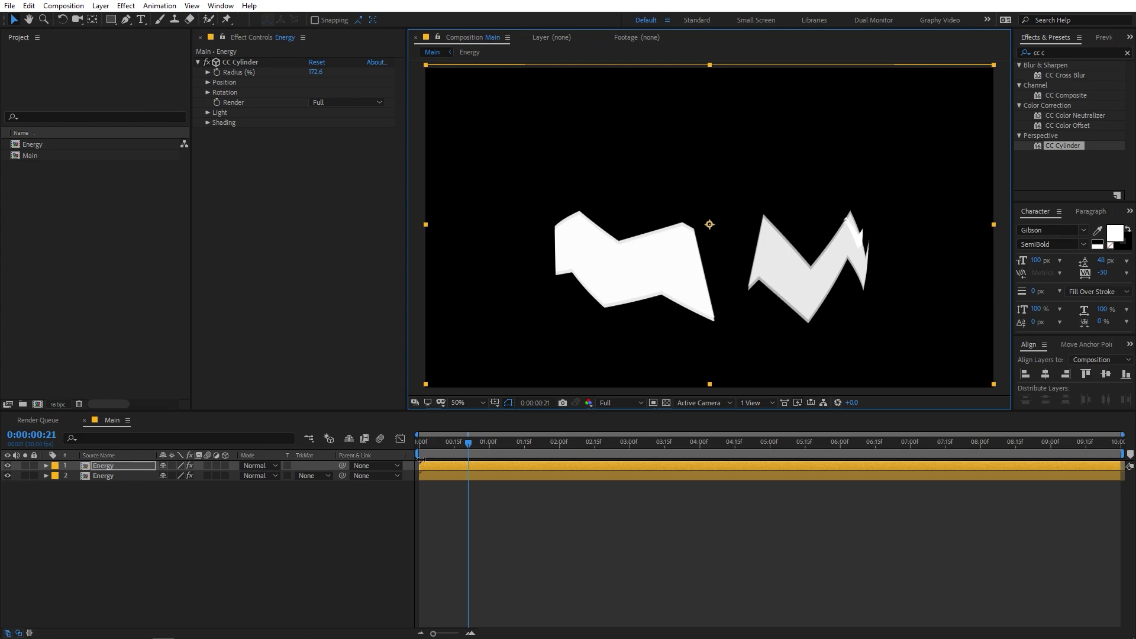
{"action": "left_click_drag", "start_coordinate": [445, 466], "coordinate": [456, 463]}
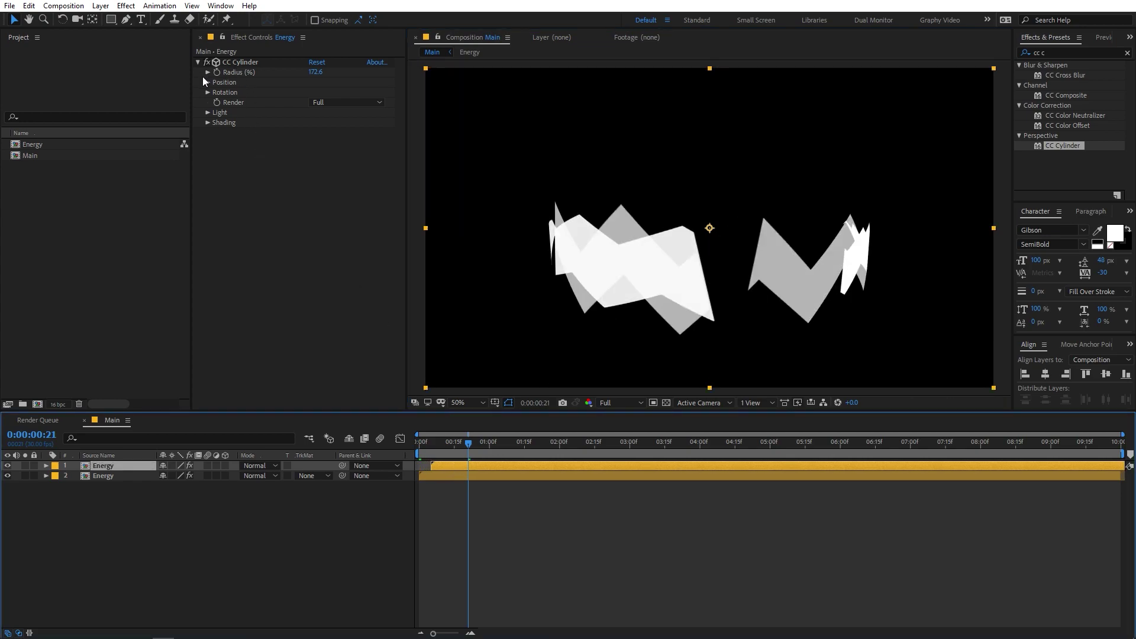
Set the copy's CC Cylinder Rotation X to -8°, nudge the layer slightly later and preview the two rings.
{"action": "left_click", "coordinate": [207, 93]}
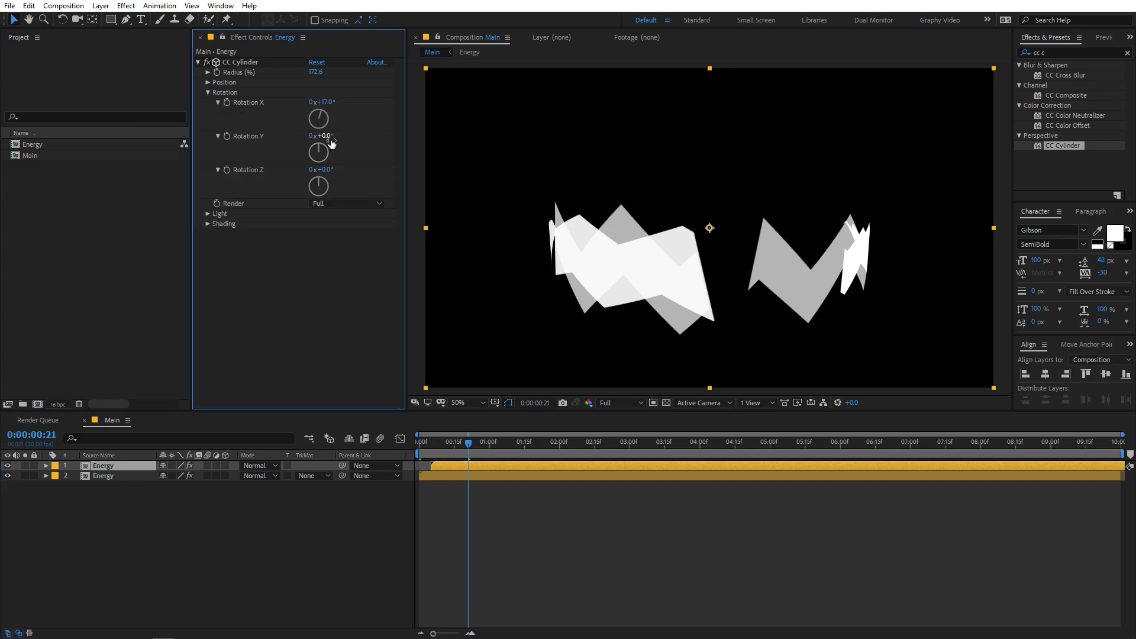
{"action": "left_click_drag", "start_coordinate": [329, 103], "coordinate": [324, 110]}
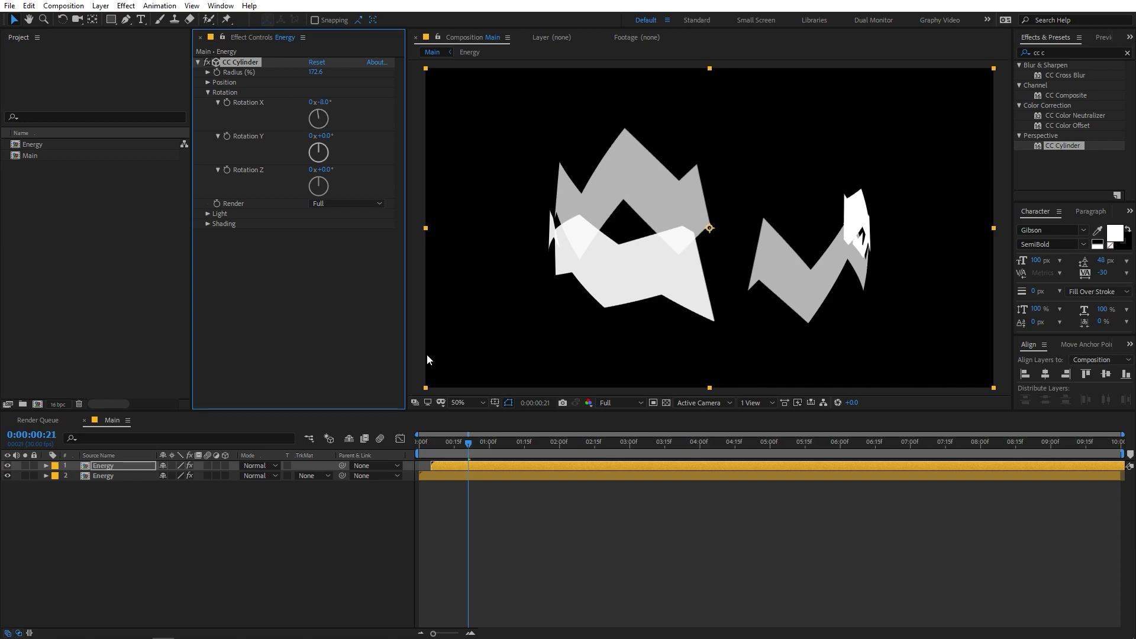
{"action": "left_click_drag", "start_coordinate": [491, 463], "coordinate": [493, 464]}
{"action": "key", "text": "space"}
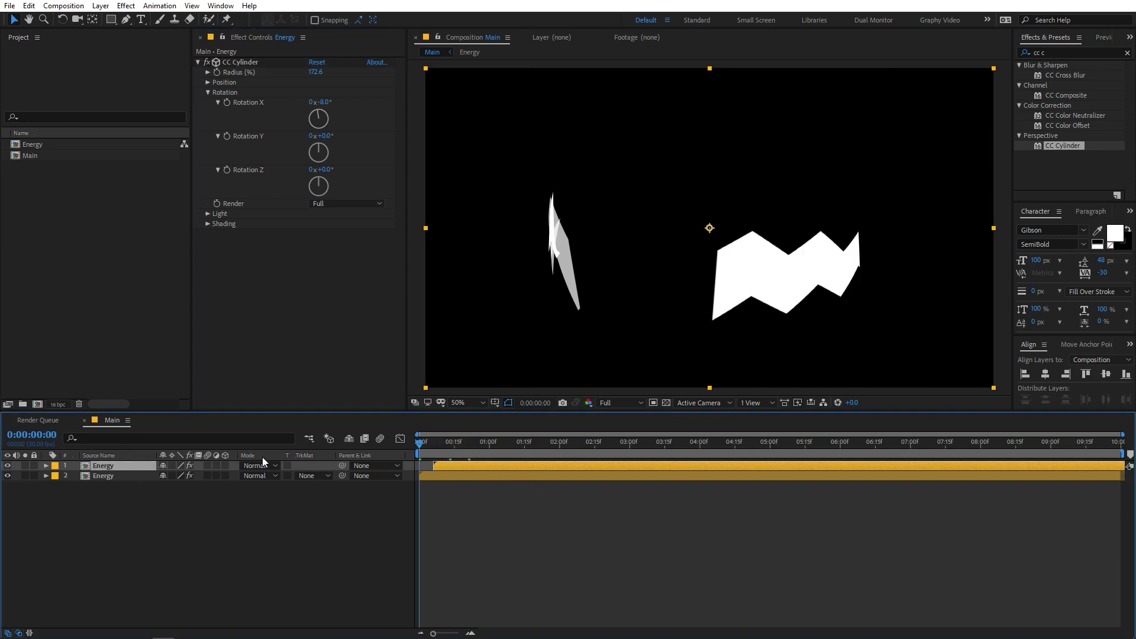
{"action": "left_click_drag", "start_coordinate": [503, 454], "coordinate": [472, 456]}
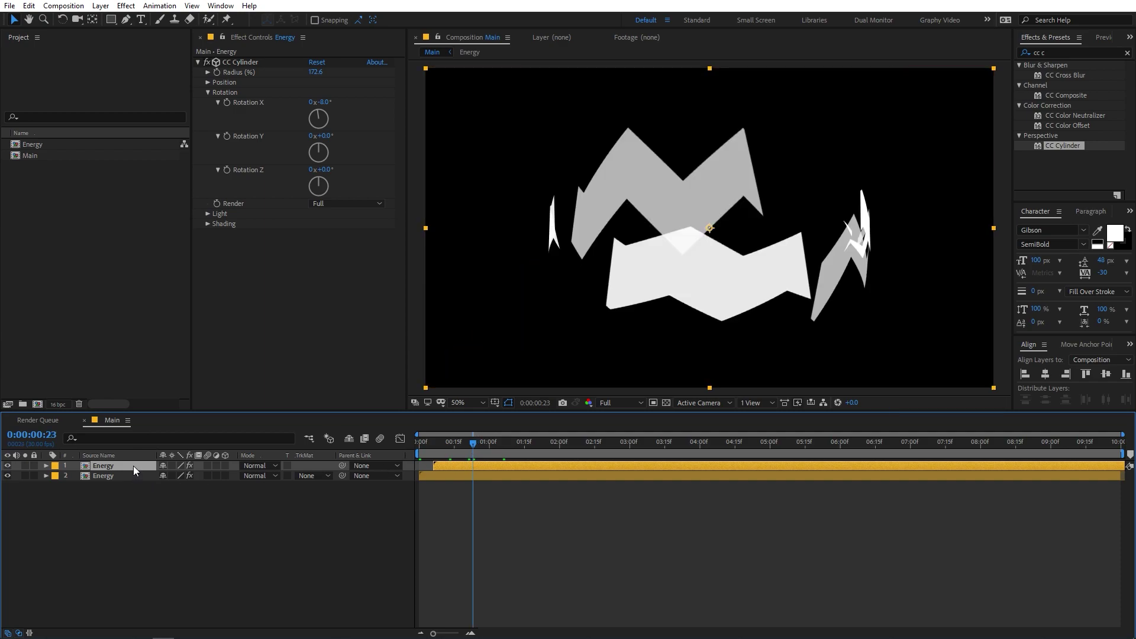
Duplicate the top Energy layer, place the copy lower in the frame and set its CC Cylinder Rotation X to 7°.
{"action": "key", "text": "ctrl+d"}
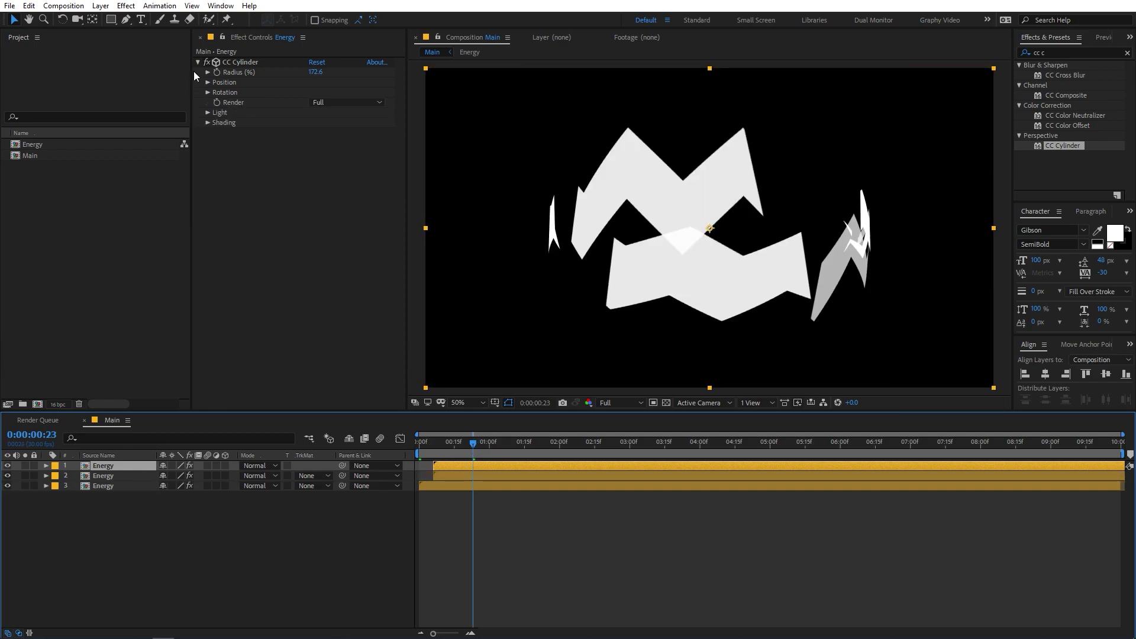
{"action": "left_click_drag", "start_coordinate": [705, 230], "coordinate": [706, 269]}
{"action": "left_click", "coordinate": [208, 92]}
{"action": "left_click", "coordinate": [208, 93]}
{"action": "left_click_drag", "start_coordinate": [318, 102], "coordinate": [336, 103]}
Start the newest Energy copy a few frames later and preview the three staggered layers.
{"action": "left_click_drag", "start_coordinate": [464, 463], "coordinate": [470, 462]}
{"action": "key", "text": "Home"}
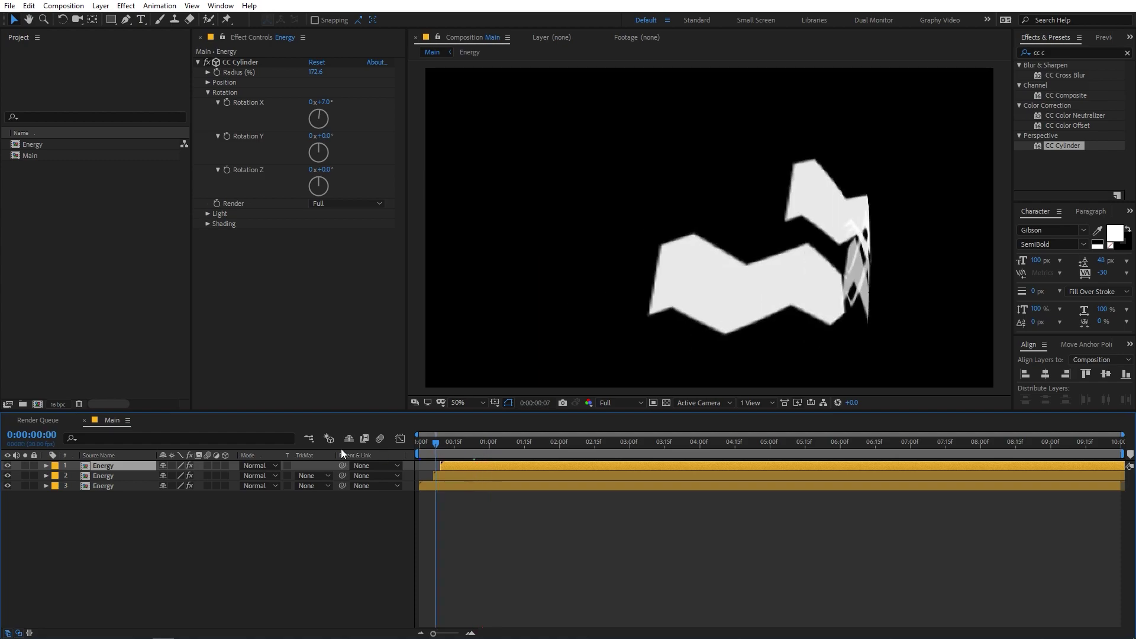
{"action": "key", "text": "space"}
{"action": "key", "text": "space"}
{"action": "key", "text": "space"}
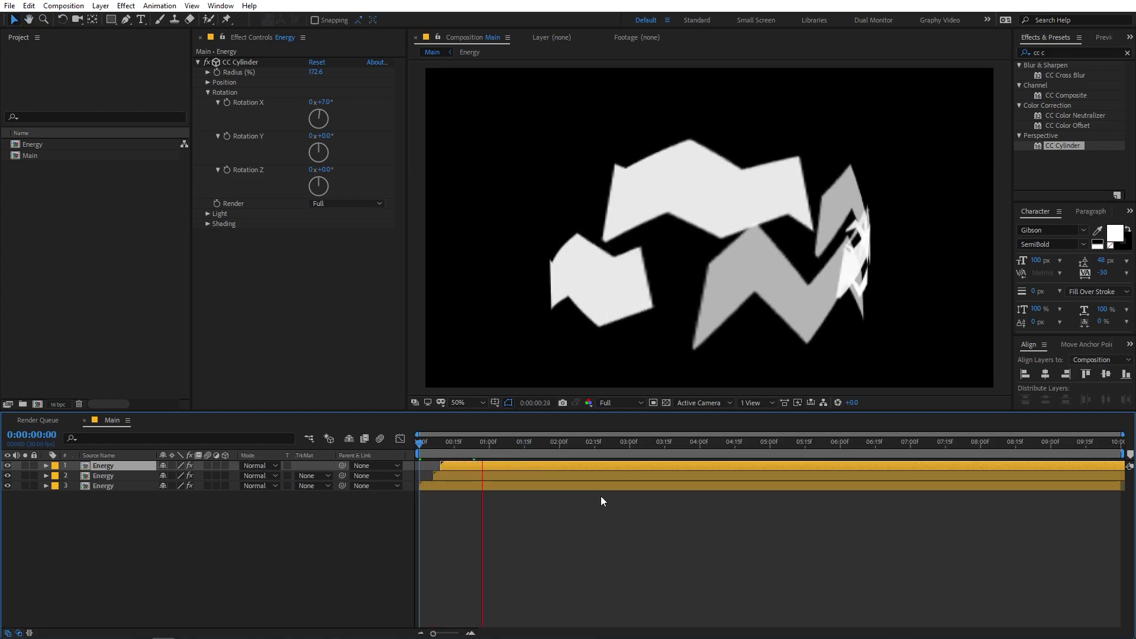
{"action": "left_click", "coordinate": [513, 445]}
{"action": "left_click_drag", "start_coordinate": [513, 446], "coordinate": [468, 446]}
{"action": "left_click", "coordinate": [214, 516]}
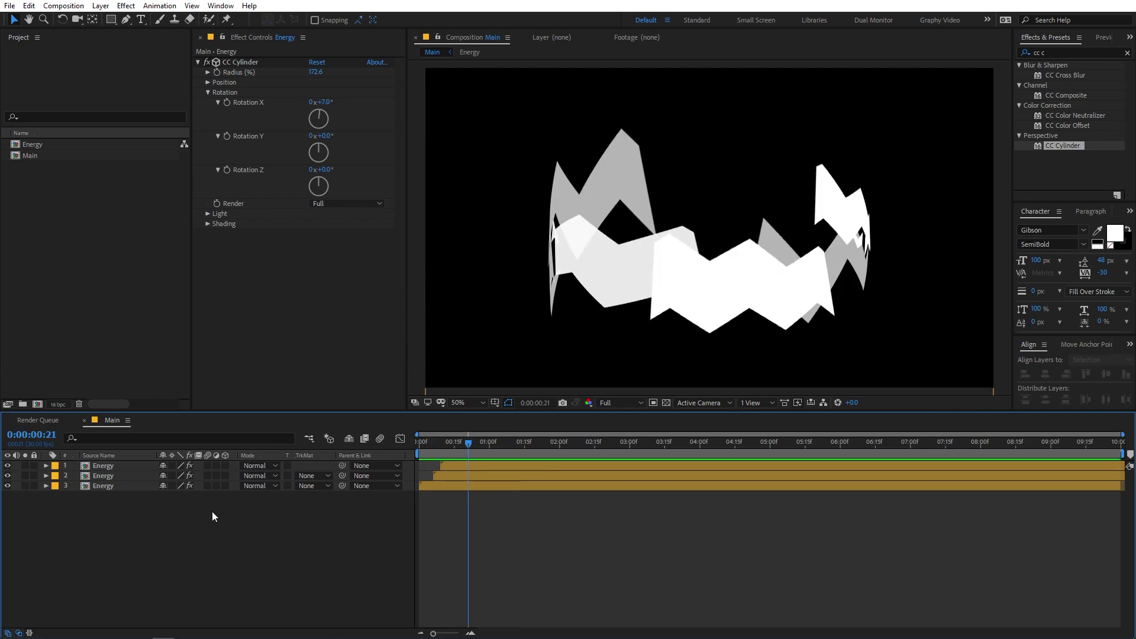
Find the Shift Channels effect and apply it to the top Energy layer.
{"action": "left_click", "coordinate": [1127, 54]}
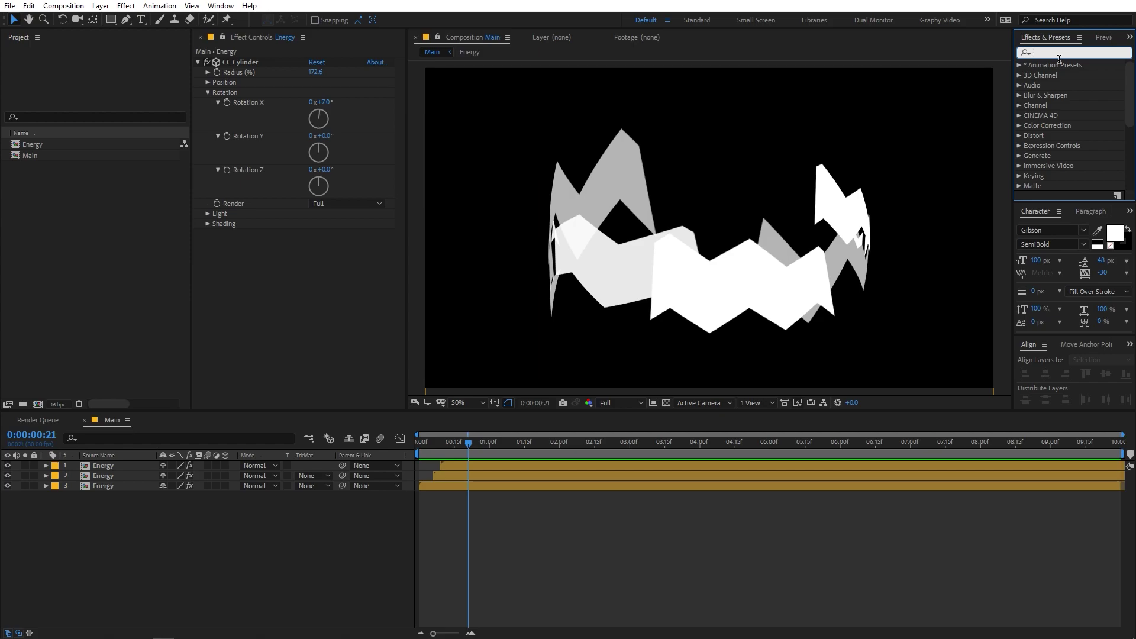
{"action": "type", "text": "shift"}
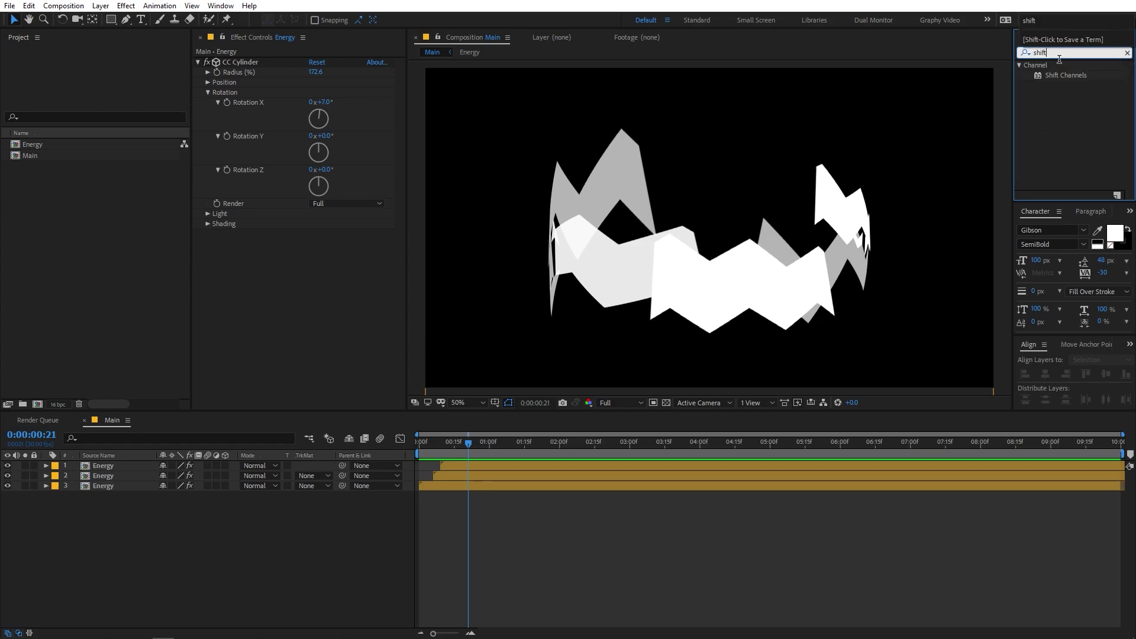
{"action": "left_click_drag", "start_coordinate": [1081, 76], "coordinate": [143, 465]}
{"action": "left_click", "coordinate": [144, 465]}
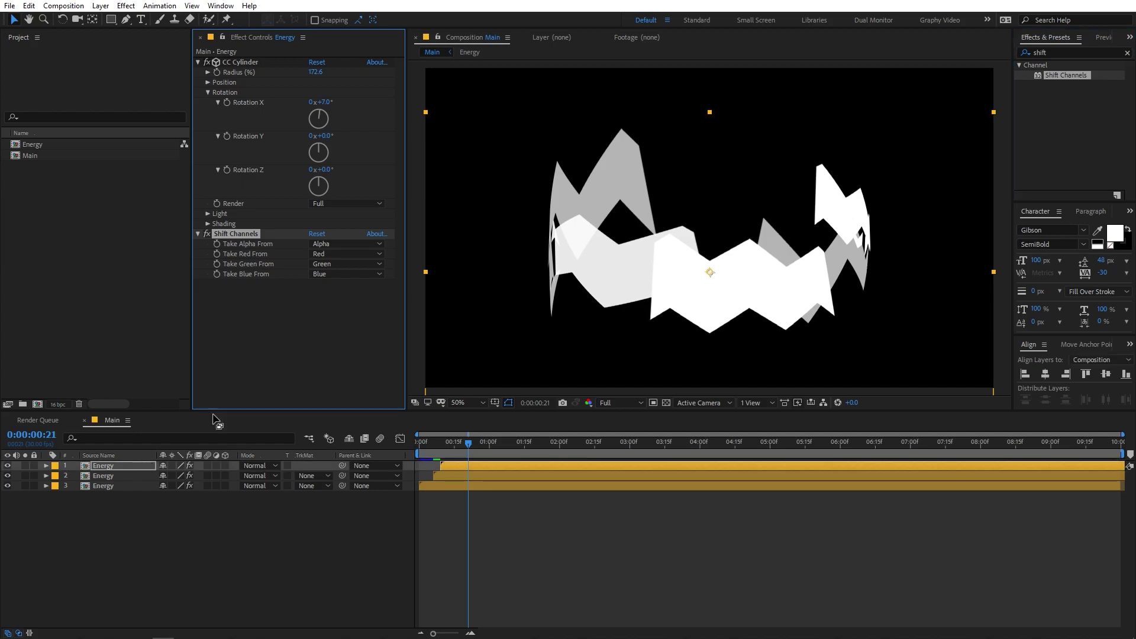
Turn the top layer red by setting Shift Channels' Take Green From and Take Blue From to Full Off.
{"action": "left_click", "coordinate": [346, 264]}
{"action": "left_click", "coordinate": [330, 393]}
{"action": "left_click", "coordinate": [311, 274]}
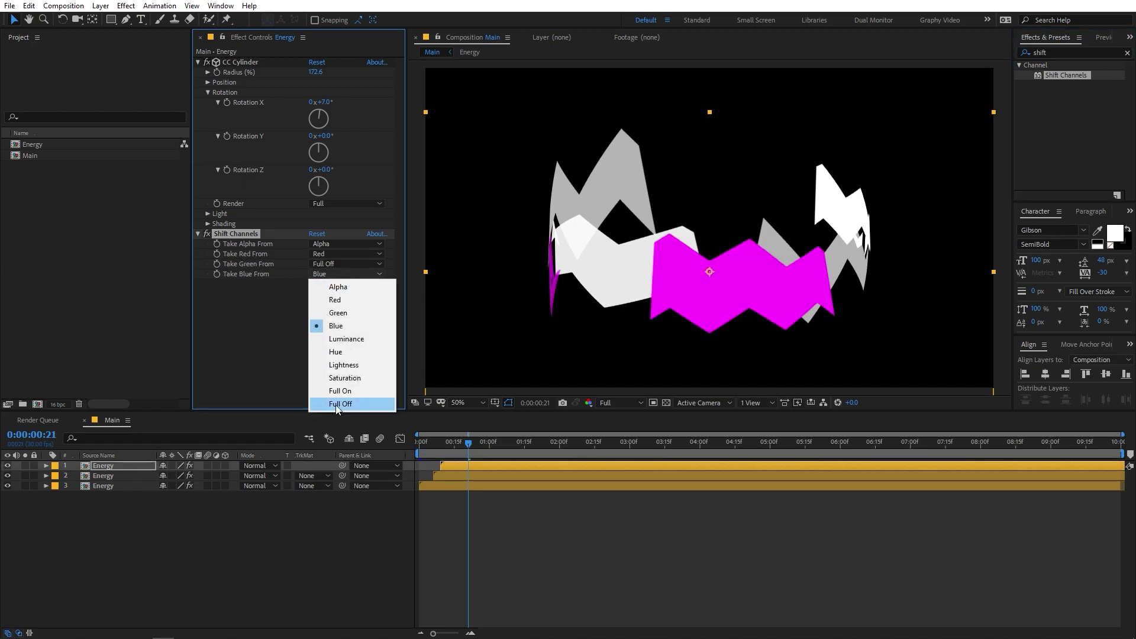
{"action": "left_click", "coordinate": [319, 406]}
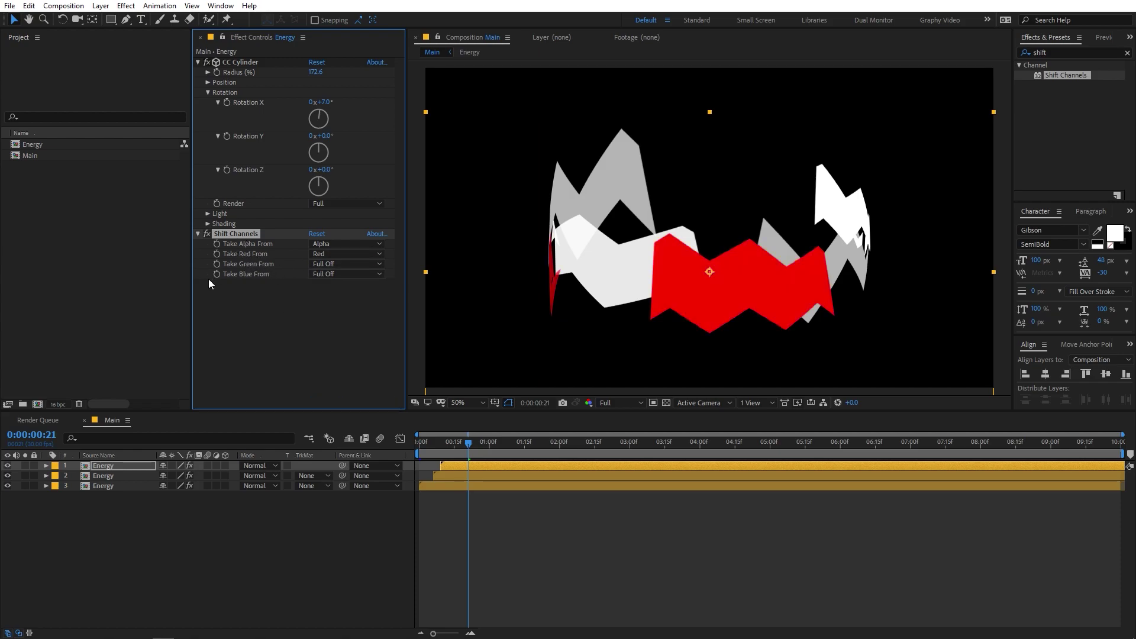
Paste Shift Channels onto the second Energy layer, with Take Red From set to Full Off and Take Green From set to Green.
{"action": "left_click", "coordinate": [119, 477]}
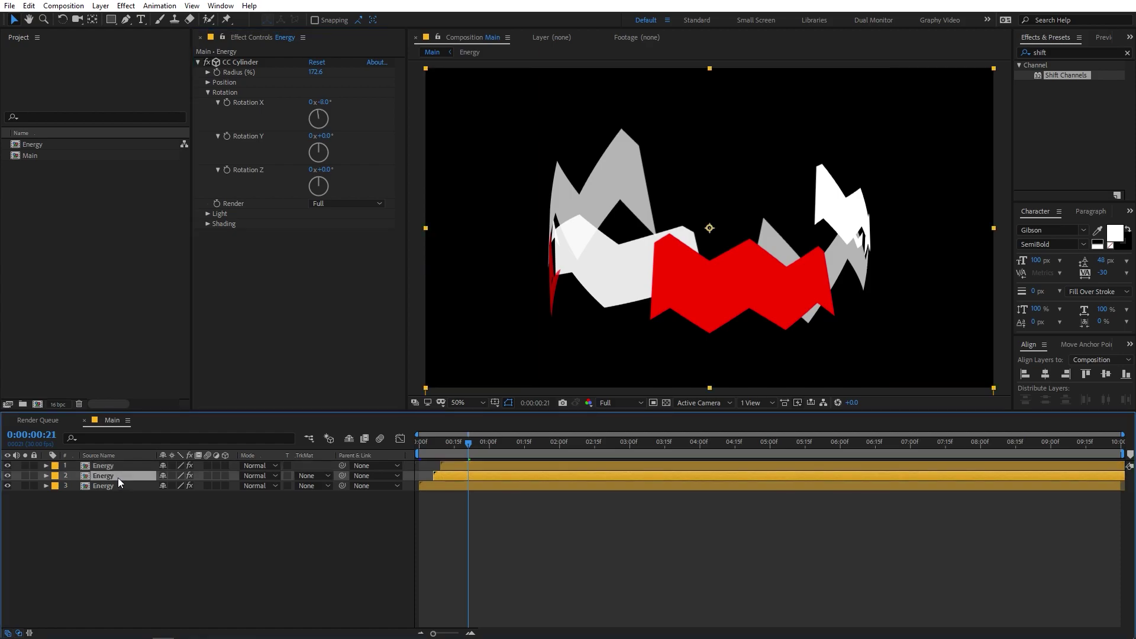
{"action": "key", "text": "ctrl+v"}
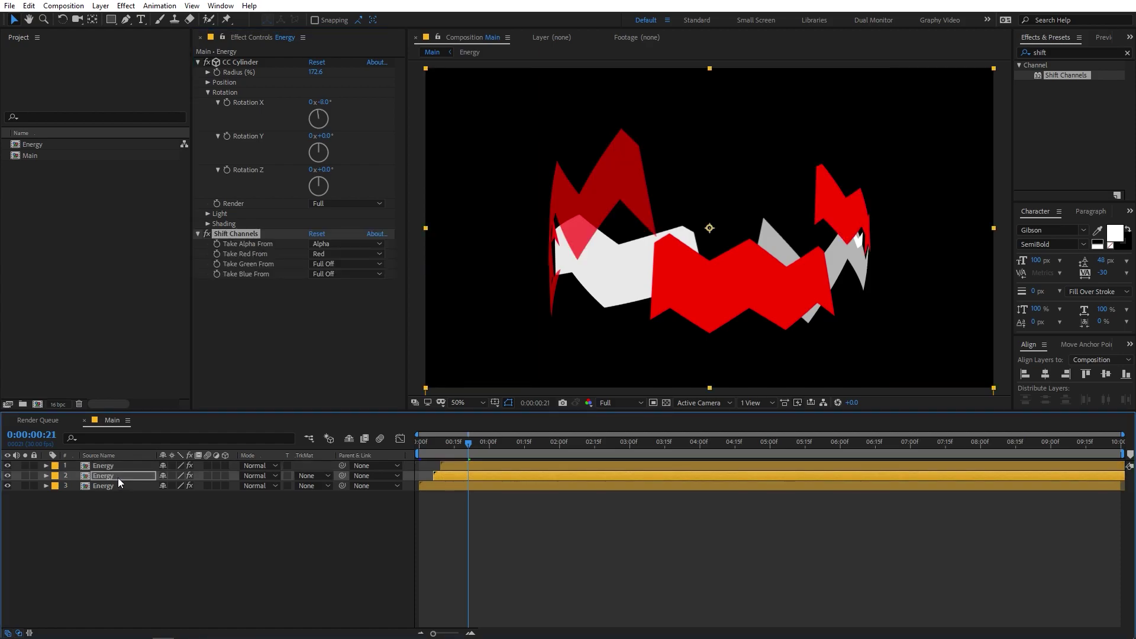
{"action": "left_click", "coordinate": [336, 252]}
{"action": "left_click", "coordinate": [341, 388]}
{"action": "left_click", "coordinate": [336, 265]}
{"action": "left_click", "coordinate": [342, 297]}
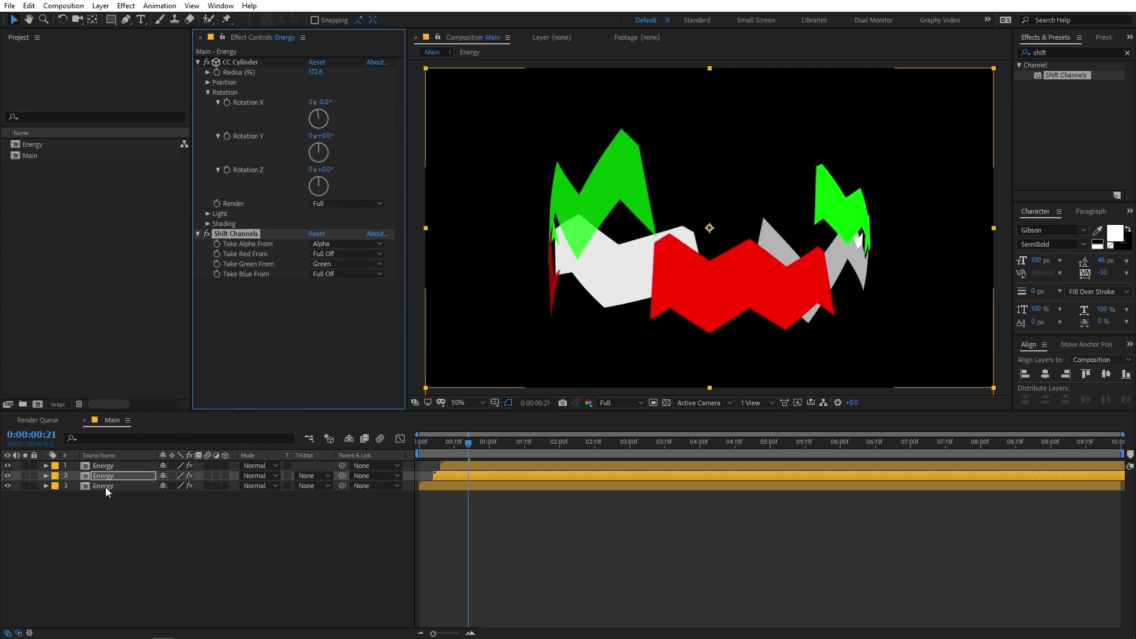
Paste Shift Channels onto the third Energy layer, with Take Red From set to Full Off and Take Blue From set to Blue.
{"action": "left_click", "coordinate": [106, 487]}
{"action": "key", "text": "ctrl+v"}
{"action": "left_click", "coordinate": [325, 303]}
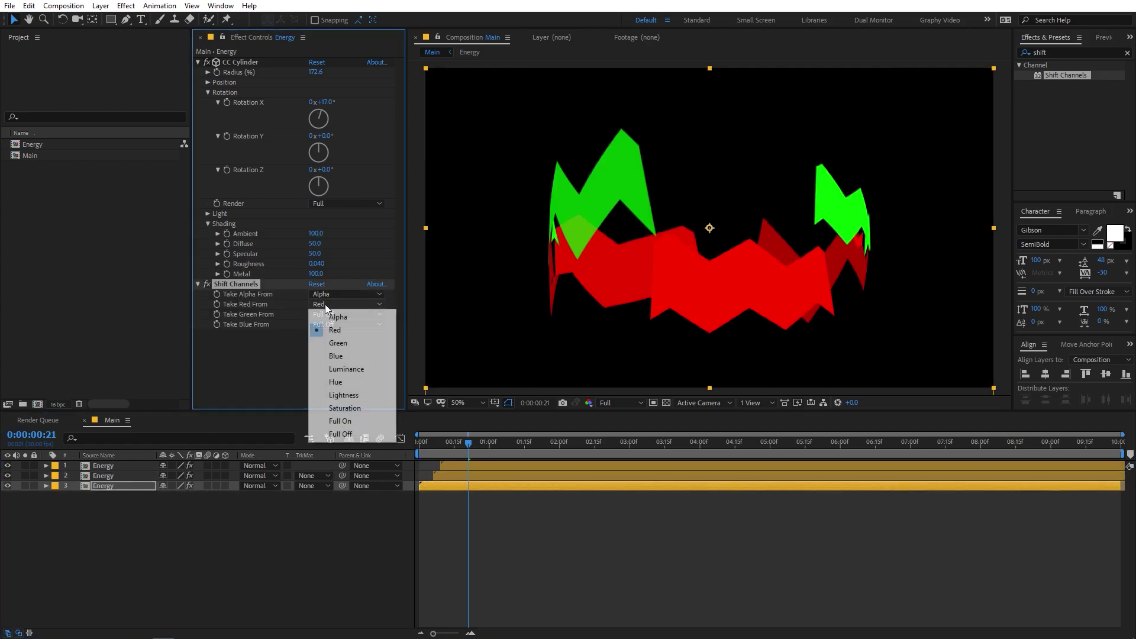
{"action": "left_click", "coordinate": [332, 432]}
{"action": "left_click", "coordinate": [330, 325]}
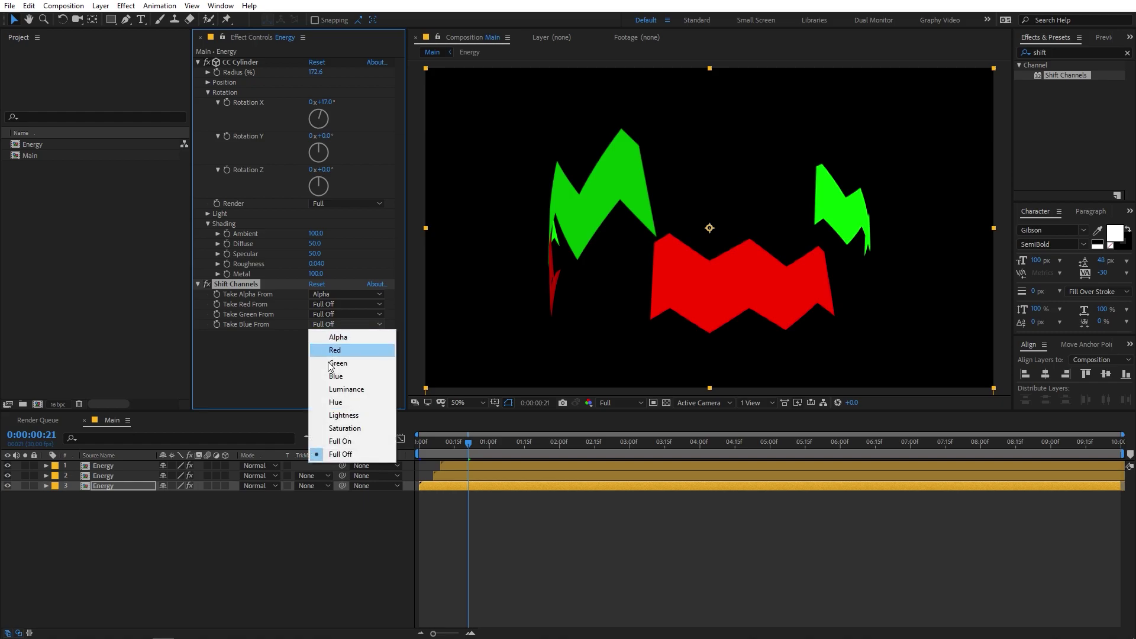
{"action": "left_click", "coordinate": [340, 375]}
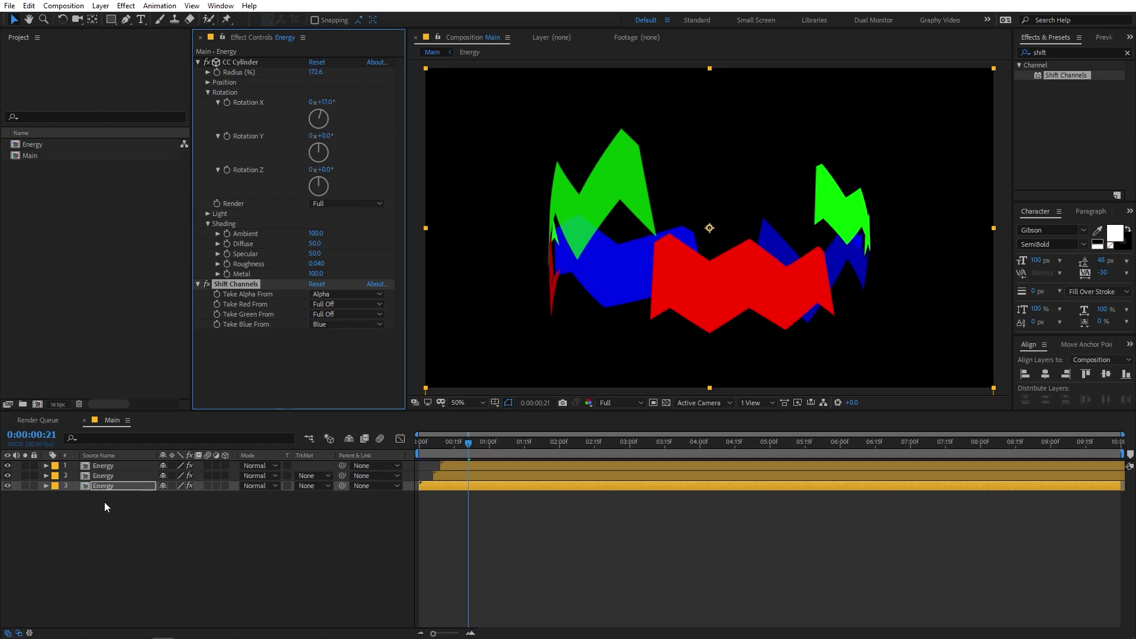
{"action": "left_click", "coordinate": [115, 466], "text": "shift"}
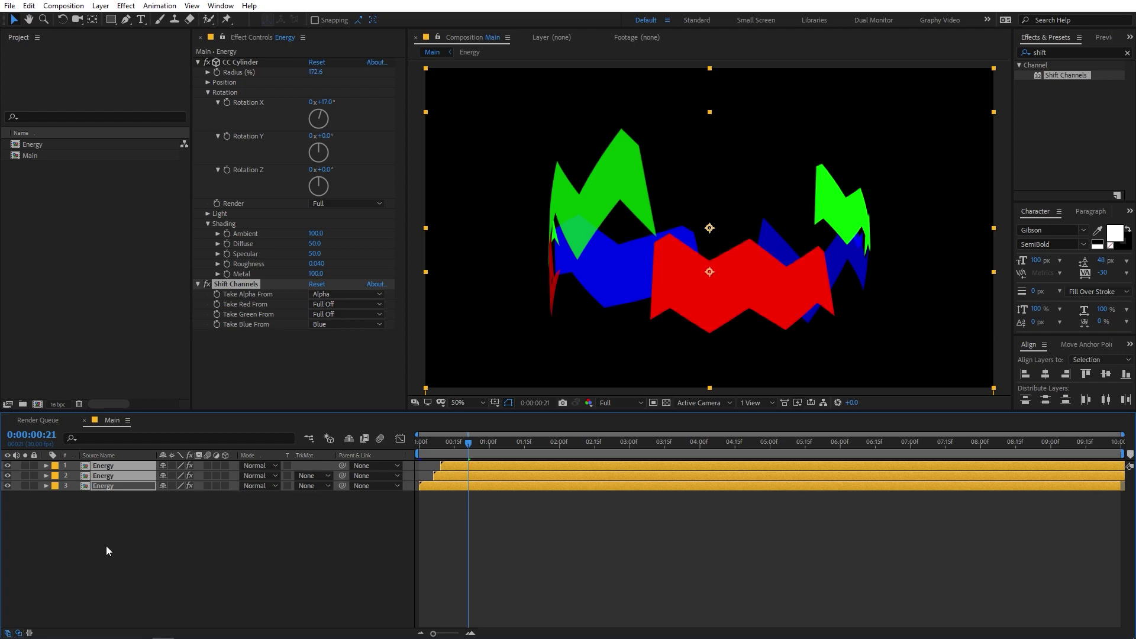
{"action": "left_click", "coordinate": [32, 630]}
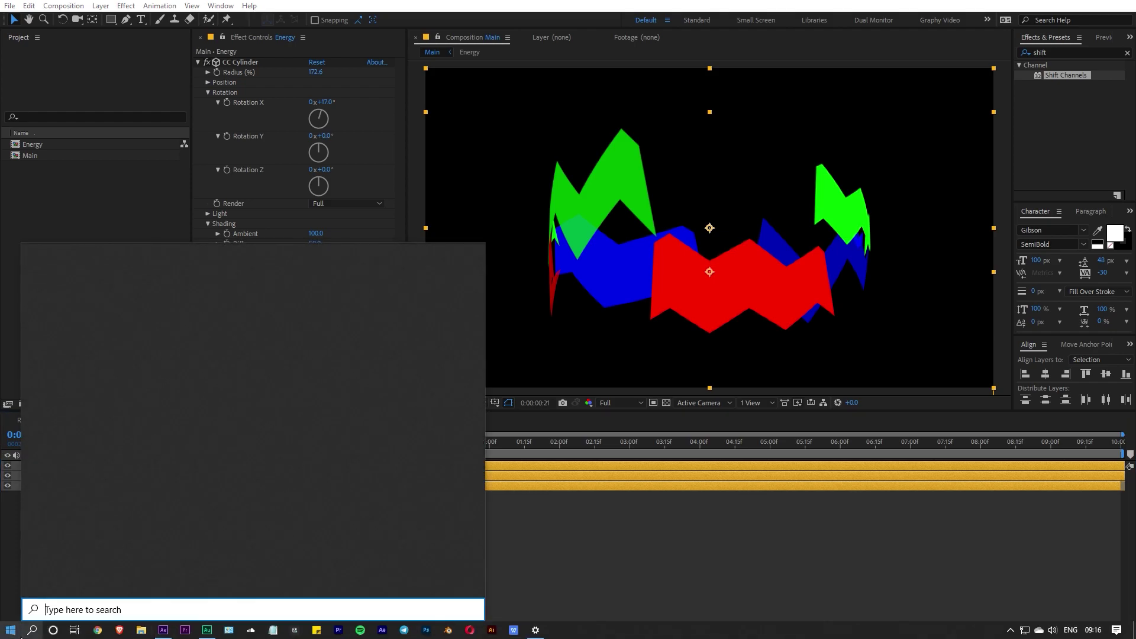
{"action": "key", "text": "Escape"}
Change the blending mode of all three Energy layers to Add.
{"action": "left_click", "coordinate": [246, 467]}
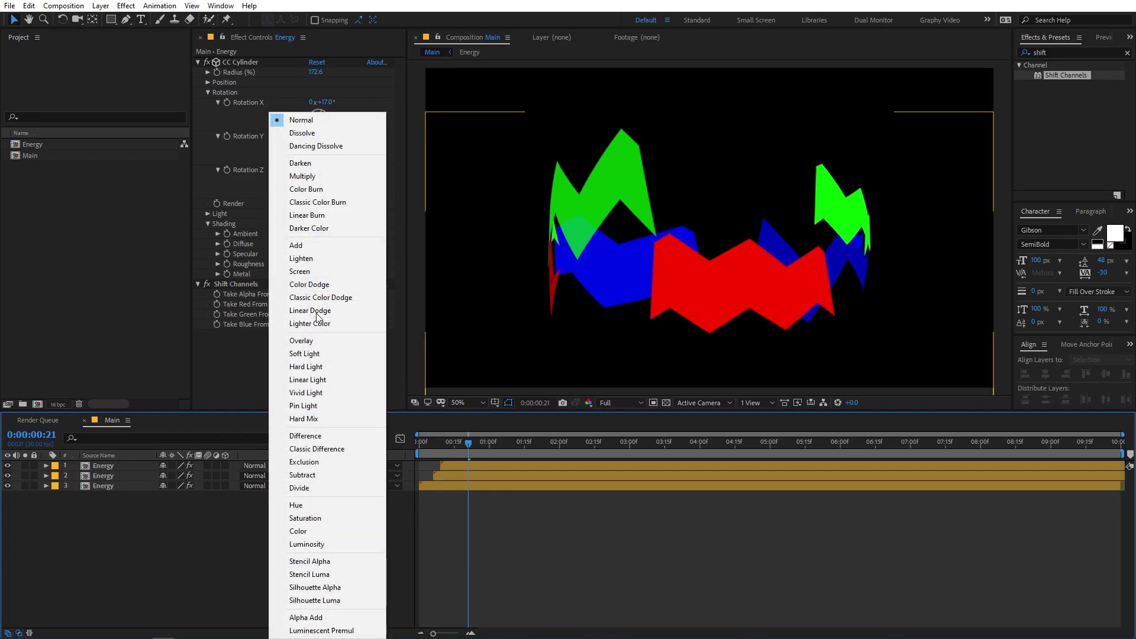
{"action": "left_click", "coordinate": [307, 246]}
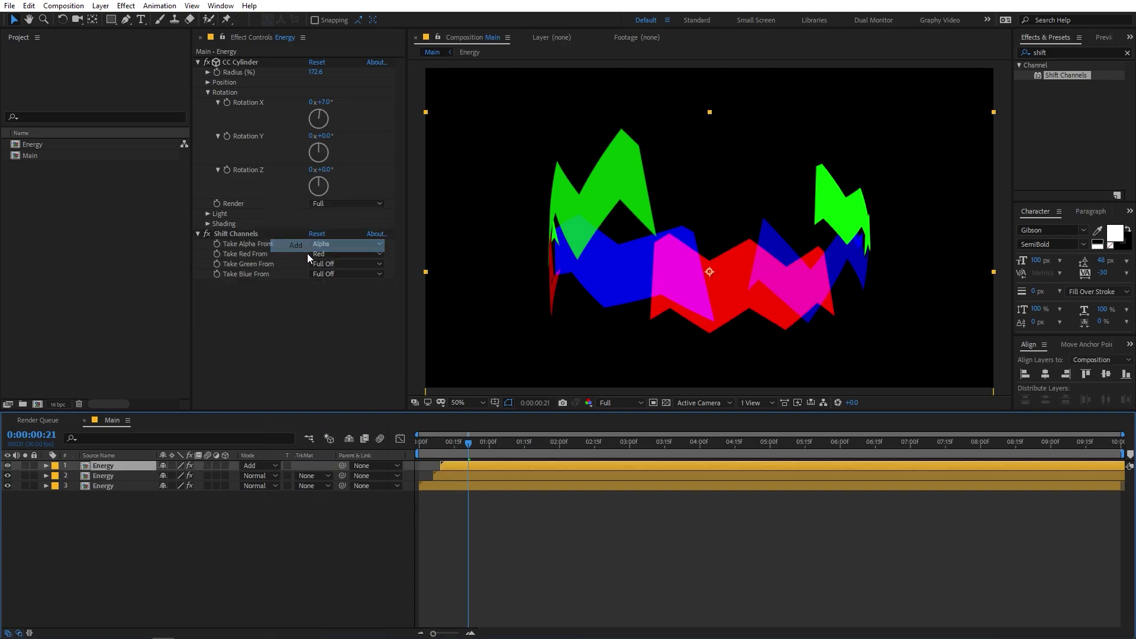
{"action": "left_click", "coordinate": [310, 534]}
{"action": "left_click", "coordinate": [262, 475]}
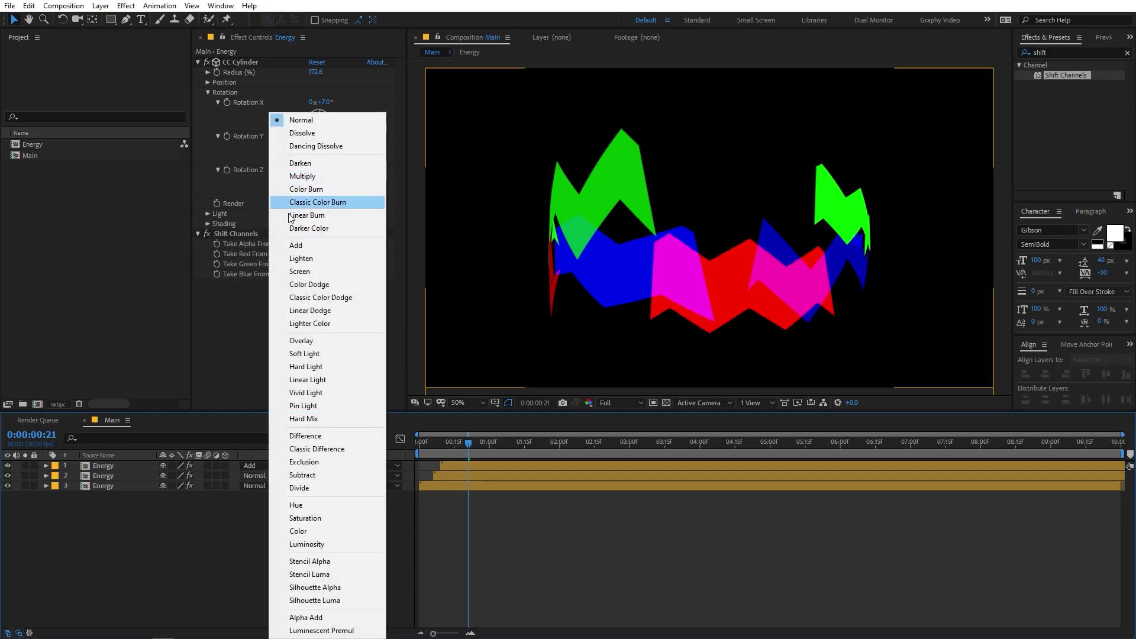
{"action": "left_click", "coordinate": [291, 246]}
{"action": "left_click", "coordinate": [243, 487]}
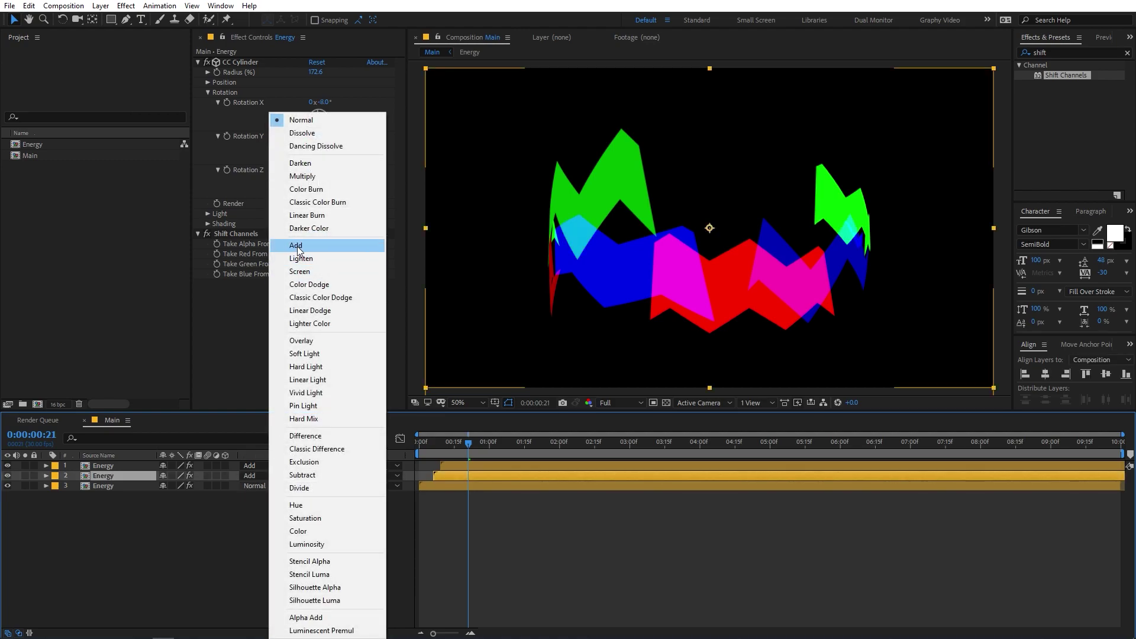
{"action": "left_click", "coordinate": [295, 245]}
{"action": "left_click", "coordinate": [205, 518]}
Duplicate the third Energy layer and remove Shift Channels from the lowest copy.
{"action": "left_click", "coordinate": [99, 488]}
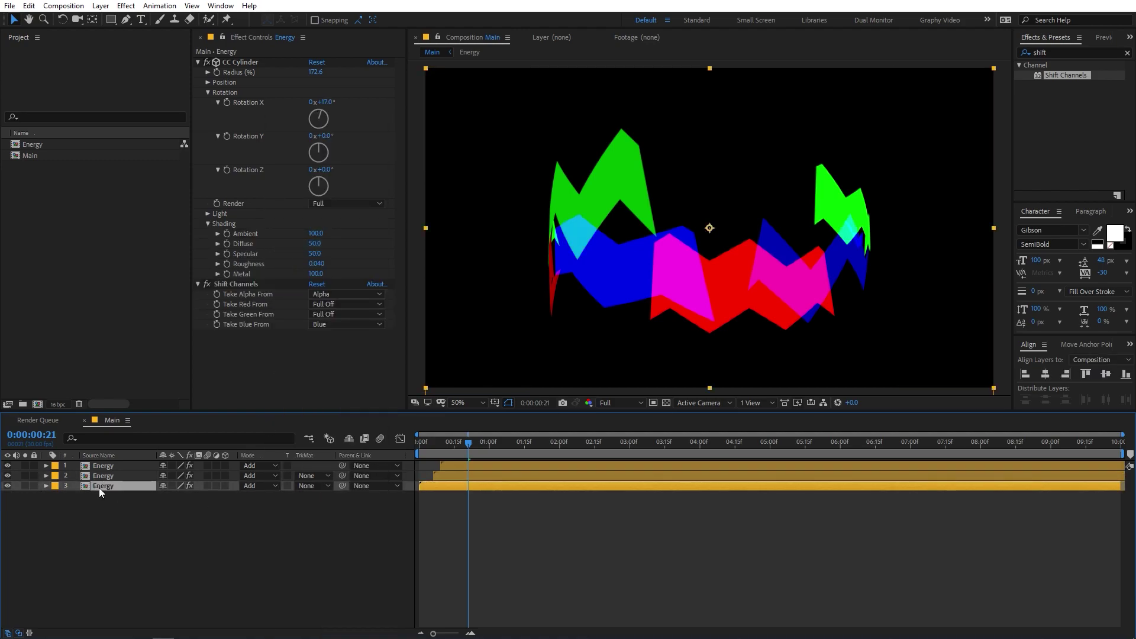
{"action": "key", "text": "ctrl+d"}
{"action": "left_click", "coordinate": [104, 497]}
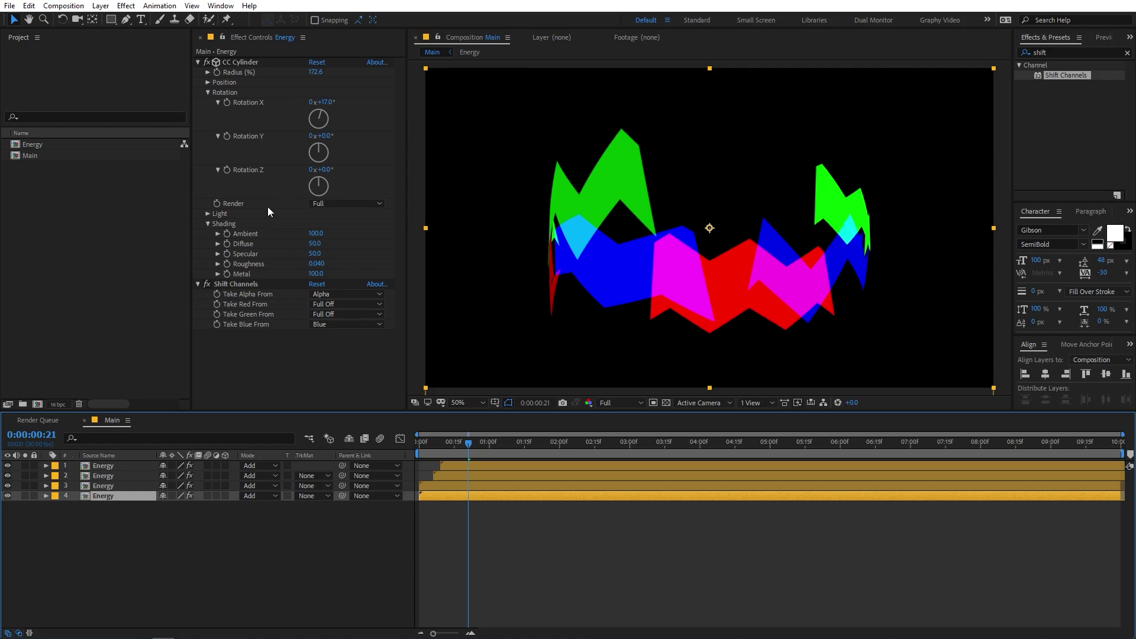
{"action": "left_click", "coordinate": [225, 286]}
{"action": "key", "text": "Delete"}
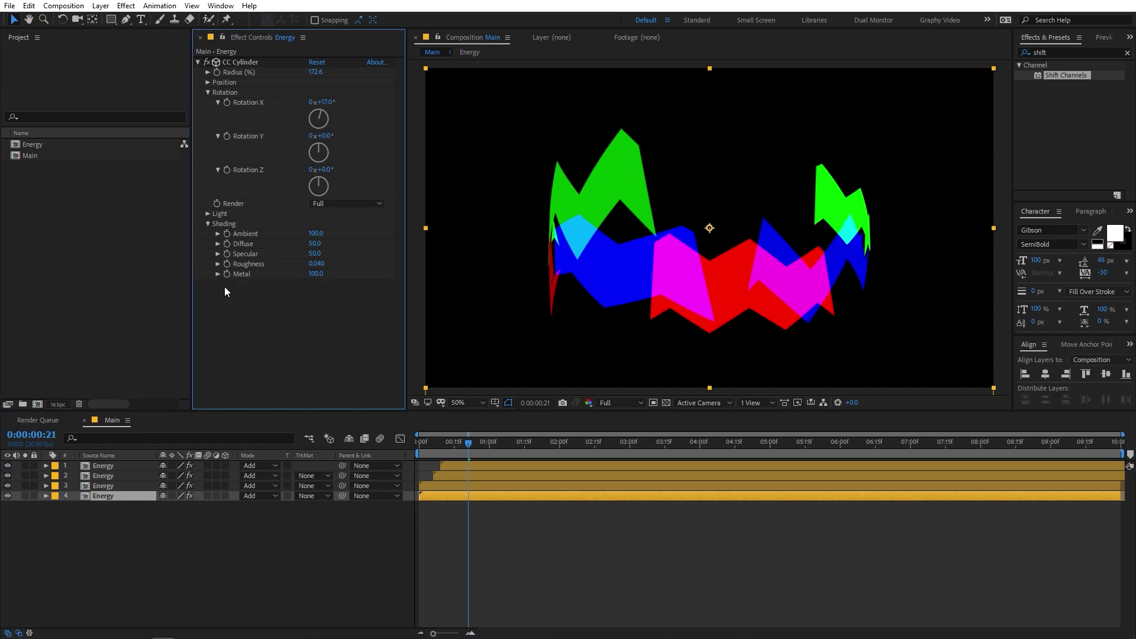
Set the lowest Energy layer's blending mode to Normal and return the playhead to the start of the composition.
{"action": "left_click", "coordinate": [276, 496]}
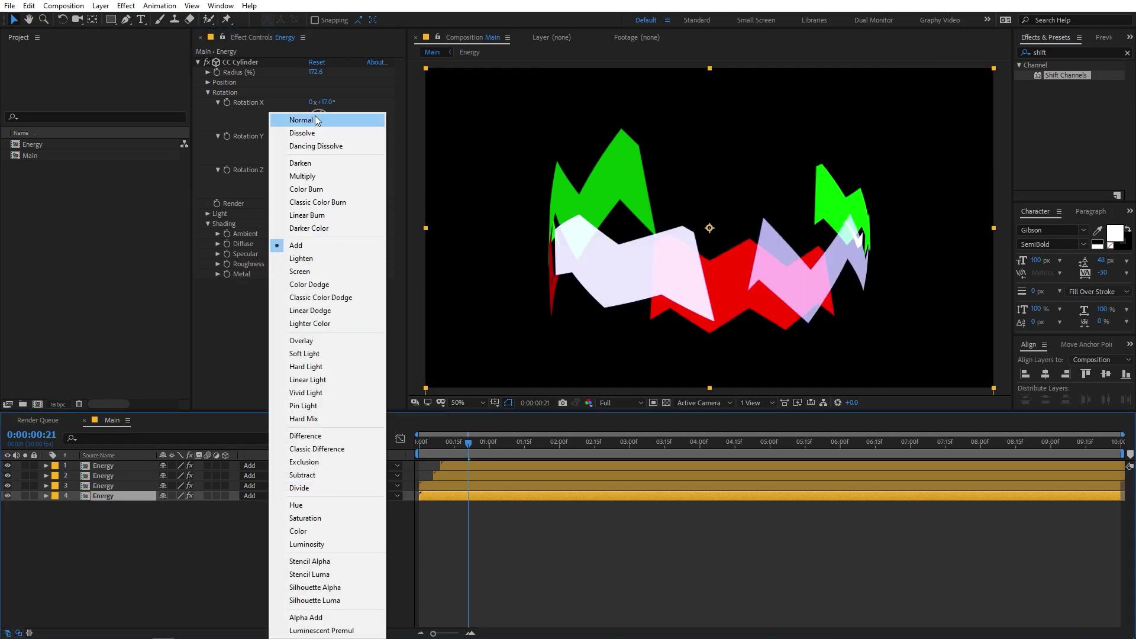
{"action": "left_click", "coordinate": [323, 117]}
{"action": "left_click", "coordinate": [499, 515]}
{"action": "left_click_drag", "start_coordinate": [466, 449], "coordinate": [258, 459]}
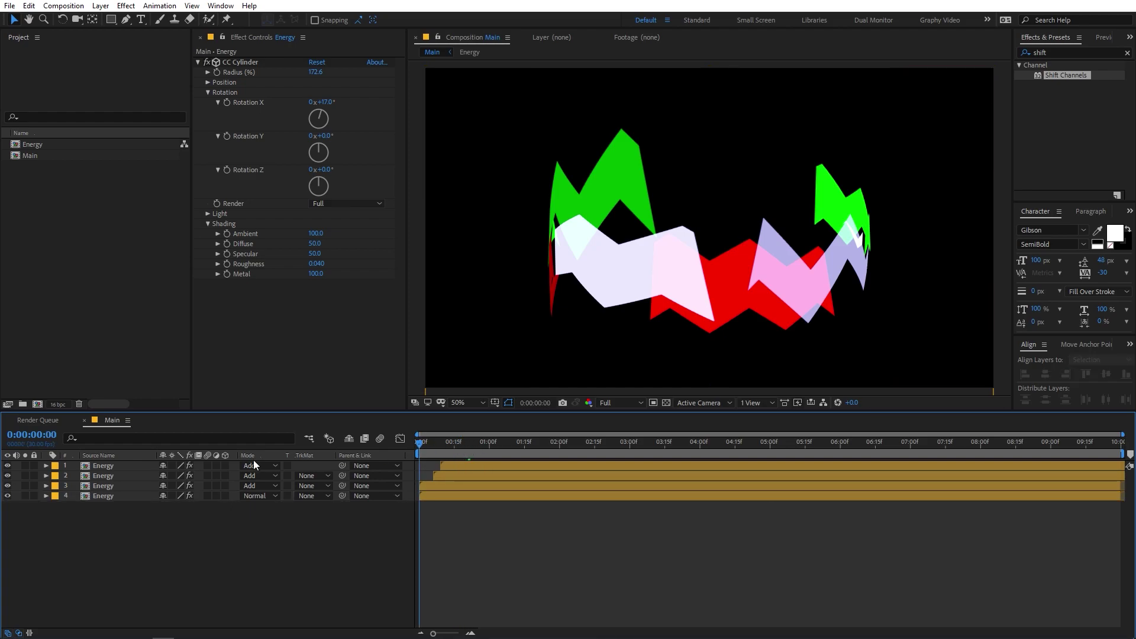
Apply the Stylize Glow effect to the top Energy layer and set its Glow Radius to 87.
{"action": "key", "text": "space"}
{"action": "left_click_drag", "start_coordinate": [485, 451], "coordinate": [449, 456]}
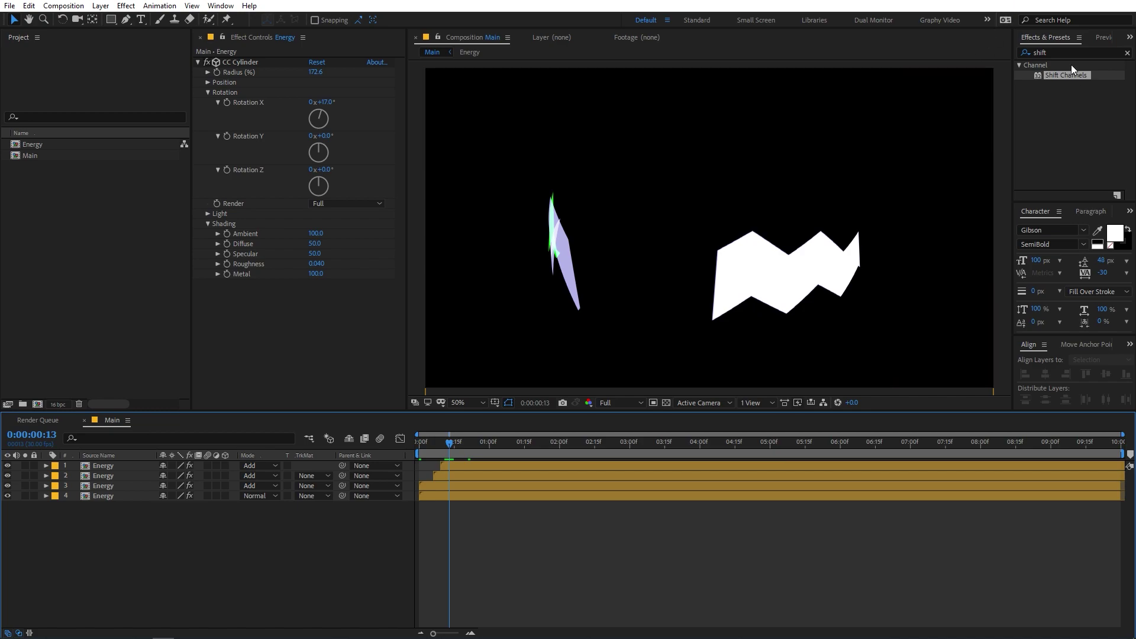
{"action": "left_click_drag", "start_coordinate": [1069, 54], "coordinate": [832, 55]}
{"action": "type", "text": "glow"}
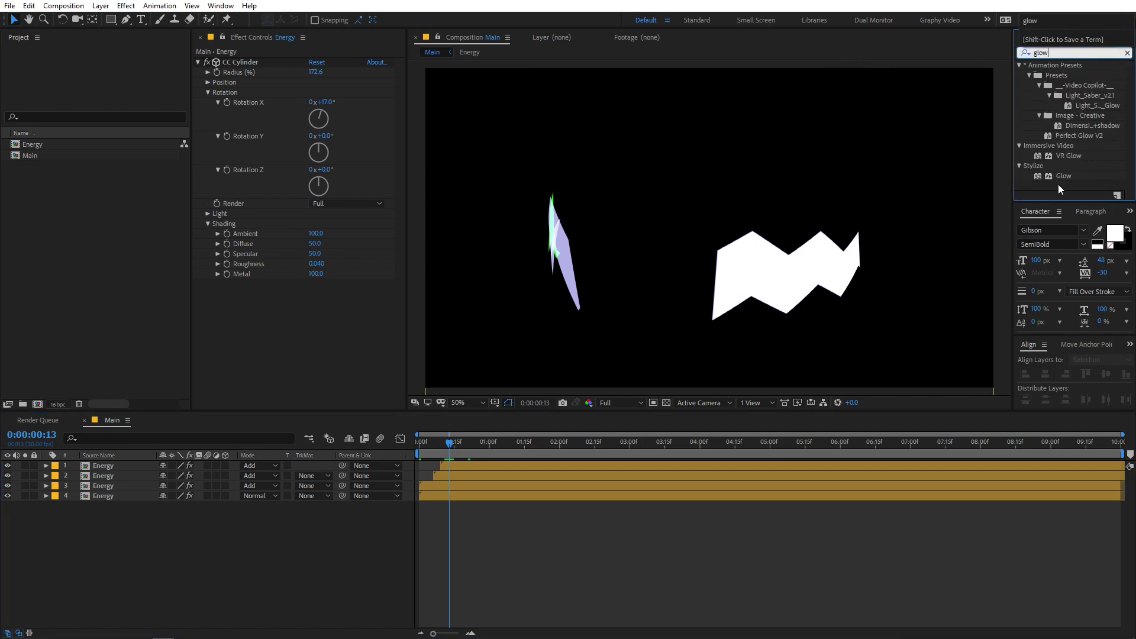
{"action": "left_click_drag", "start_coordinate": [1063, 176], "coordinate": [102, 470]}
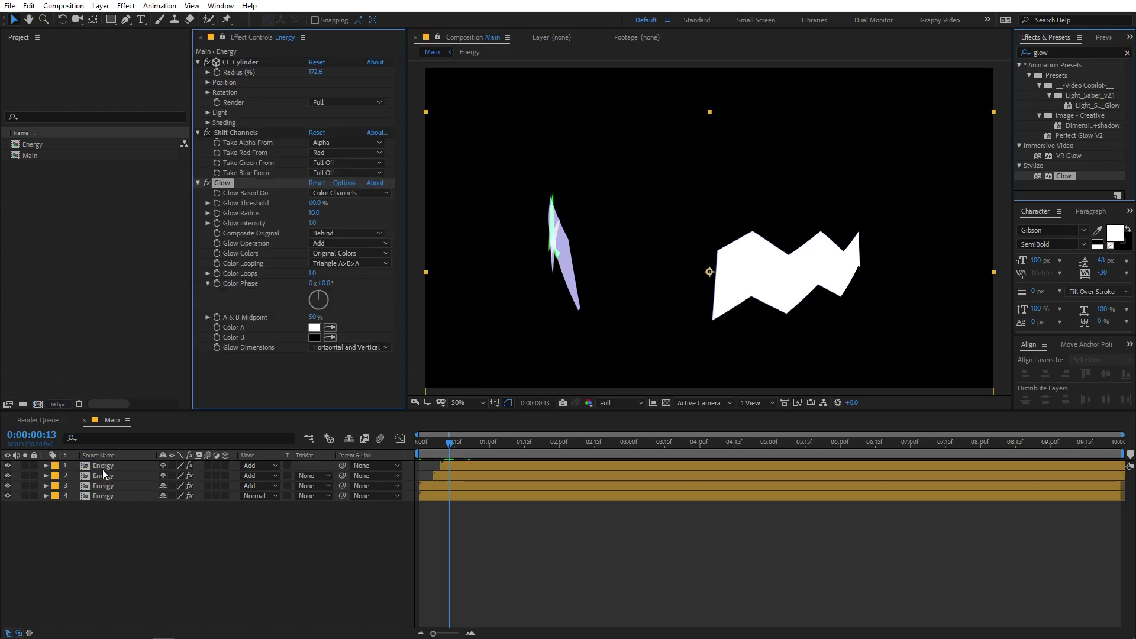
{"action": "left_click", "coordinate": [460, 444]}
{"action": "left_click_drag", "start_coordinate": [461, 445], "coordinate": [466, 445]}
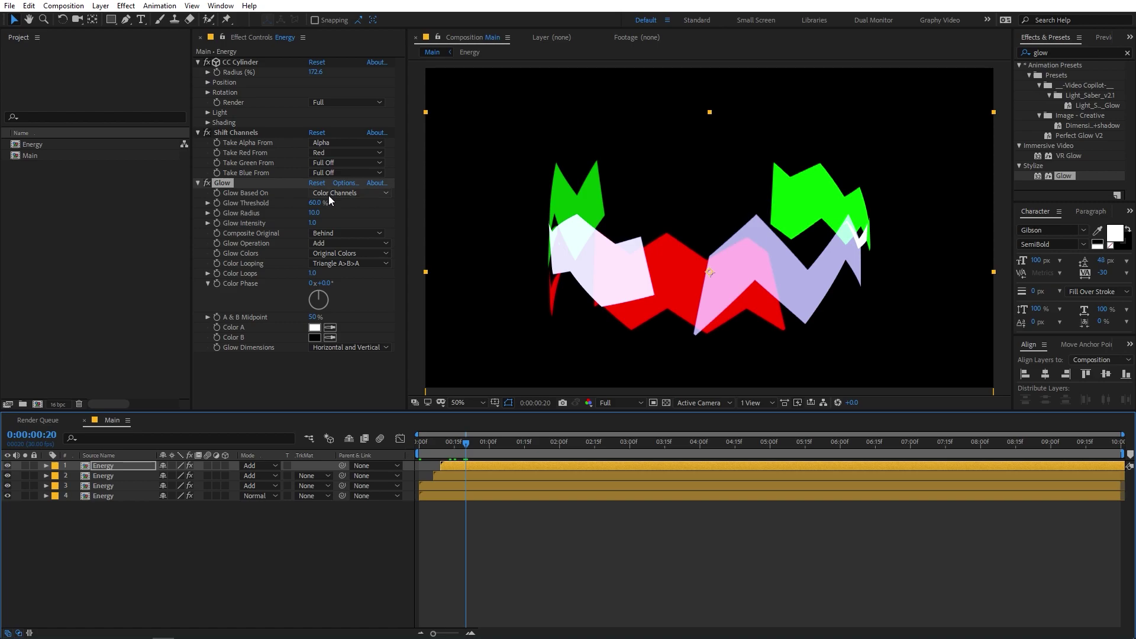
{"action": "left_click_drag", "start_coordinate": [320, 217], "coordinate": [364, 218]}
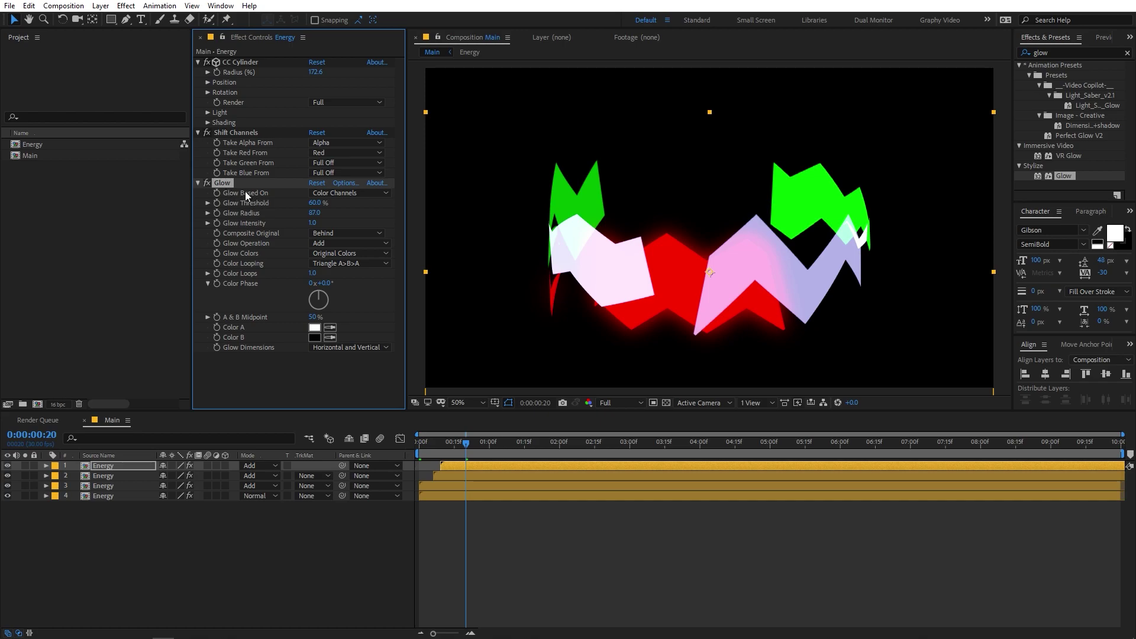
Paste the Glow effect onto the other three Energy layers and play the composition from the start.
{"action": "left_click", "coordinate": [98, 474]}
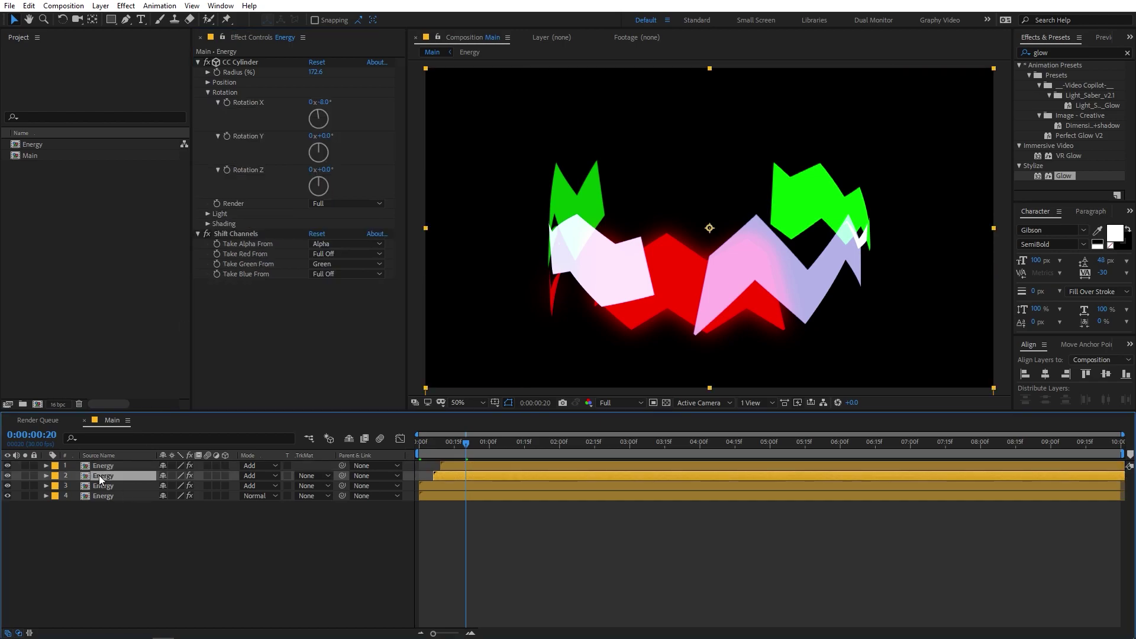
{"action": "left_click", "coordinate": [116, 485]}
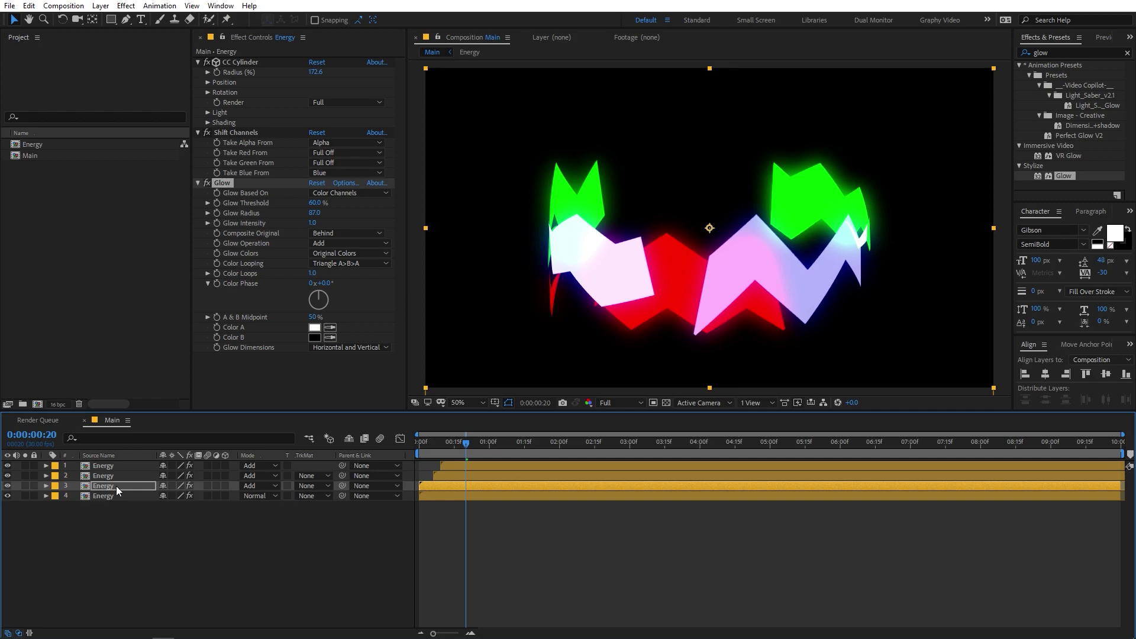
{"action": "left_click", "coordinate": [113, 498]}
{"action": "key", "text": "ctrl+v"}
{"action": "left_click_drag", "start_coordinate": [465, 443], "coordinate": [284, 460]}
{"action": "key", "text": "space"}
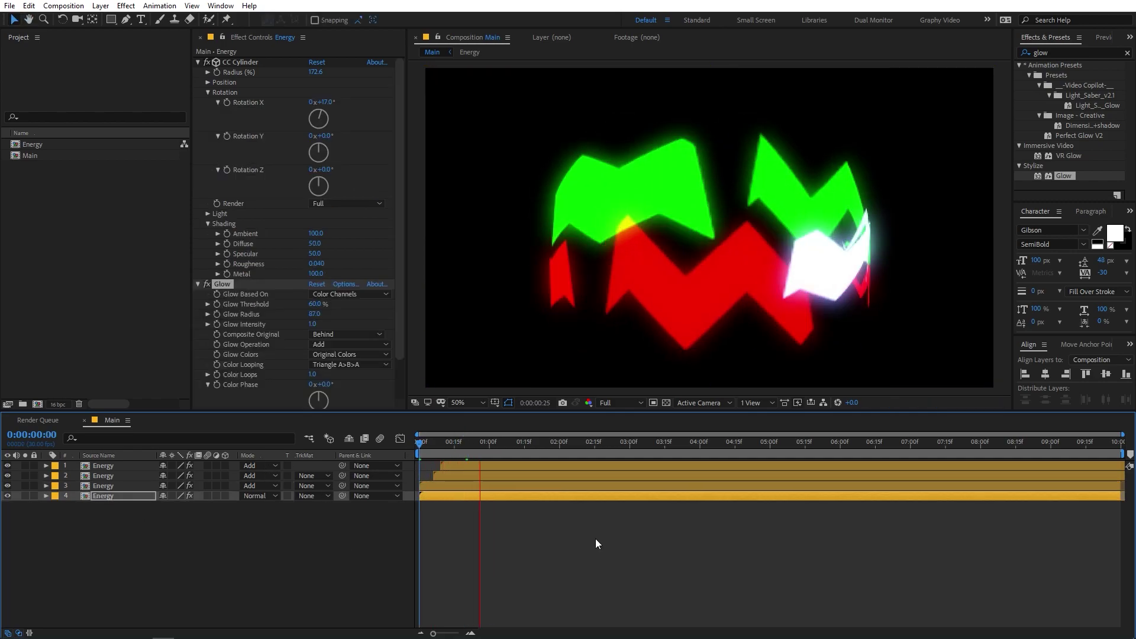
Shift the lowest Energy layer a few frames later in time so it is offset from the blue copy.
{"action": "left_click", "coordinate": [465, 453]}
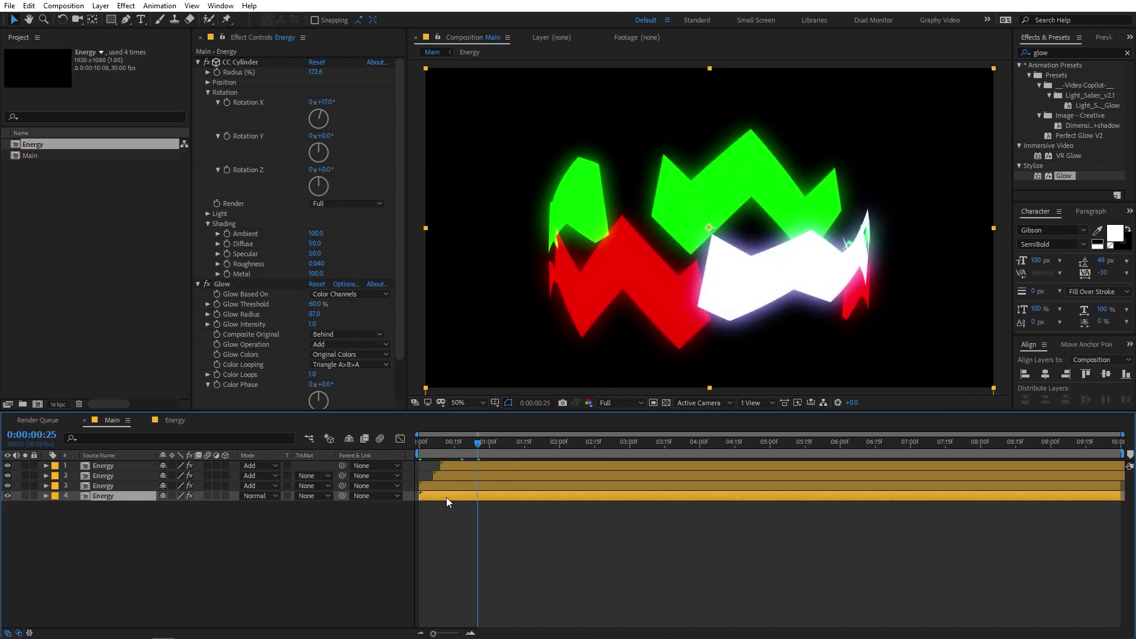
{"action": "left_click_drag", "start_coordinate": [449, 496], "coordinate": [449, 496]}
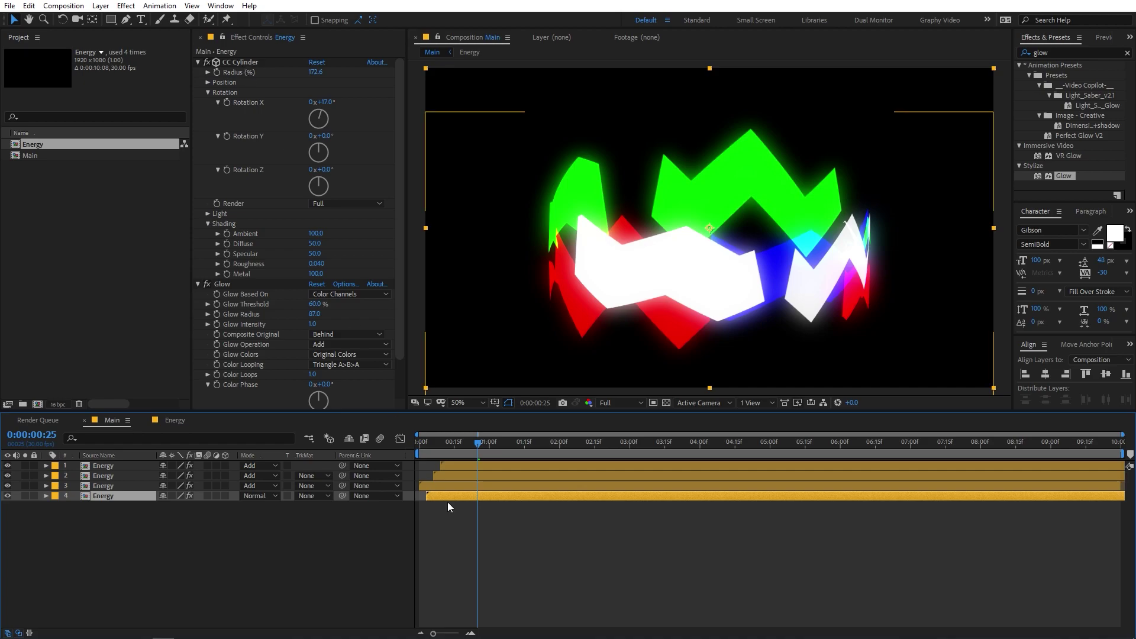
{"action": "left_click_drag", "start_coordinate": [450, 496], "coordinate": [449, 496]}
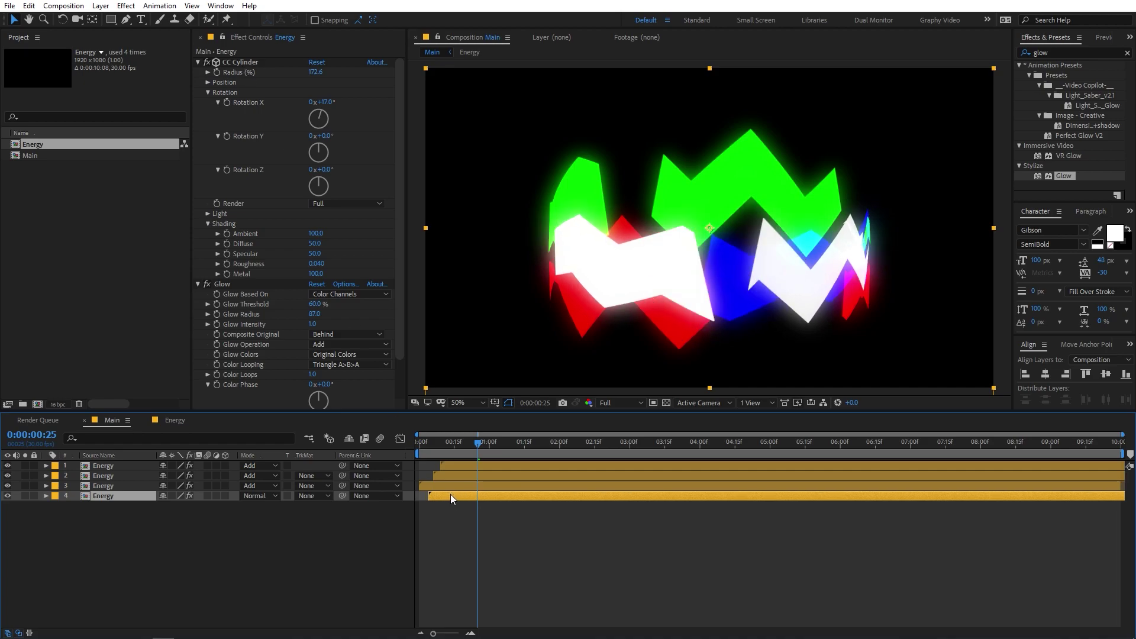
{"action": "left_click", "coordinate": [441, 522]}
Set the lowest Energy layer's Glow Radius to 216 and Glow Intensity to 0.8, and paste that Glow onto the other three layers.
{"action": "left_click", "coordinate": [230, 285]}
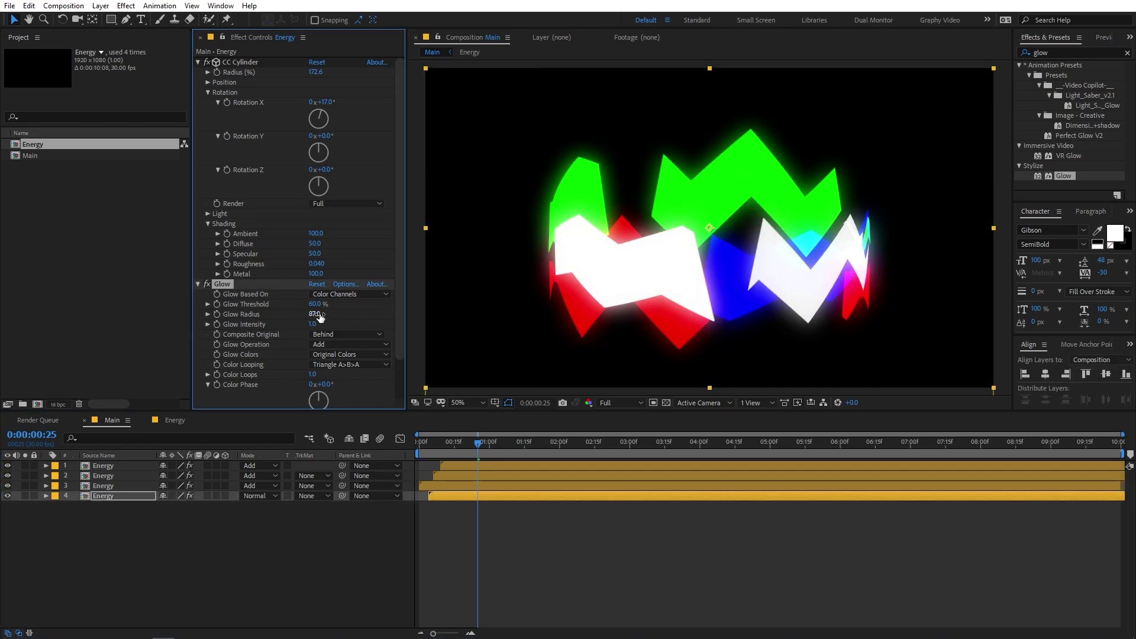
{"action": "left_click_drag", "start_coordinate": [314, 314], "coordinate": [372, 316]}
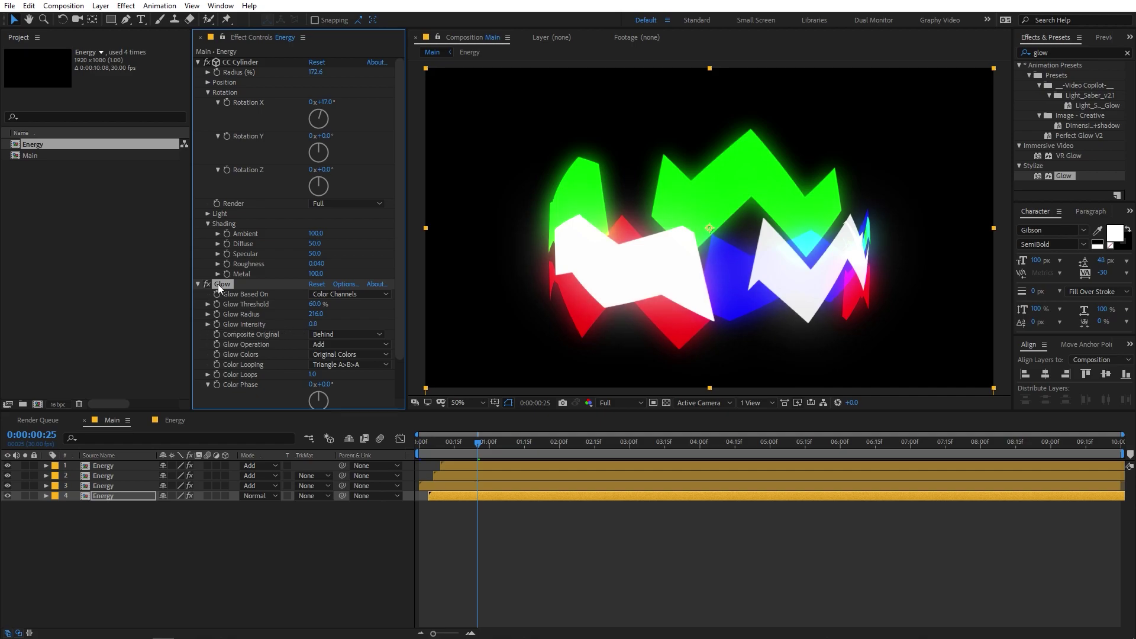
{"action": "left_click", "coordinate": [116, 484]}
{"action": "left_click", "coordinate": [111, 464], "text": "shift"}
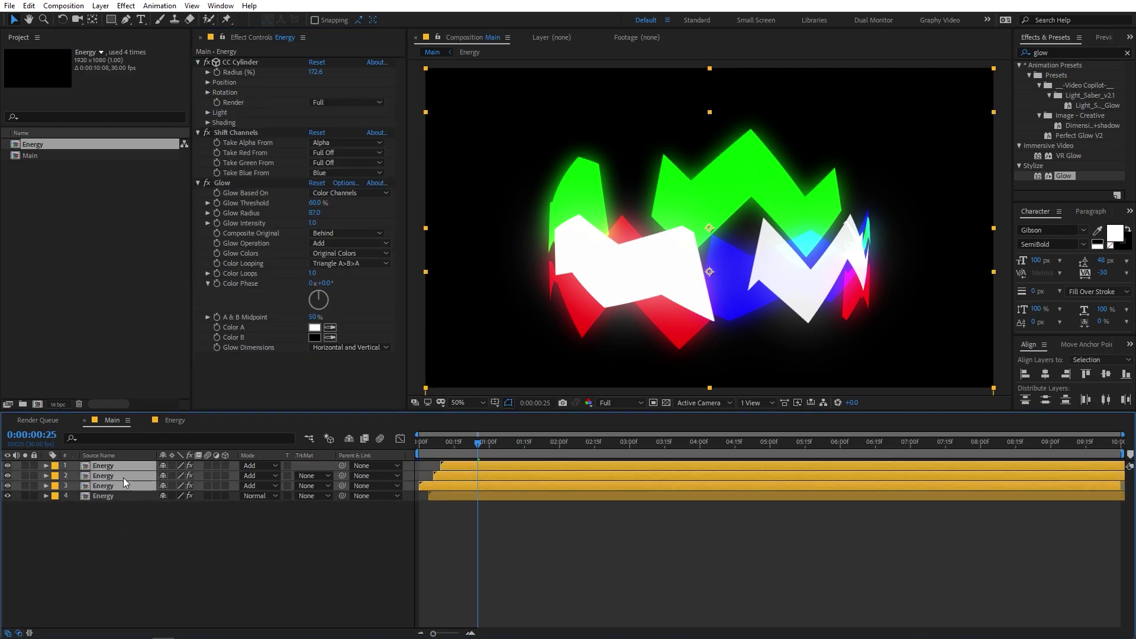
{"action": "left_click", "coordinate": [489, 572]}
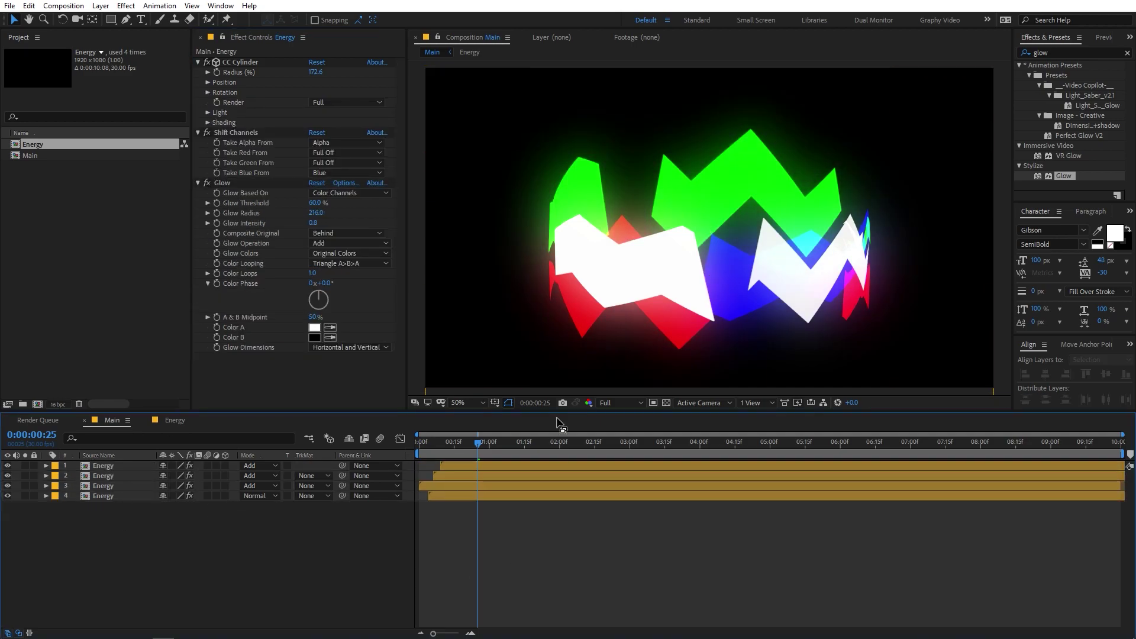
In the Energy composition, shift Shape Layers 3 to 6 a few frames earlier and play the result.
{"action": "left_click_drag", "start_coordinate": [466, 442], "coordinate": [456, 443]}
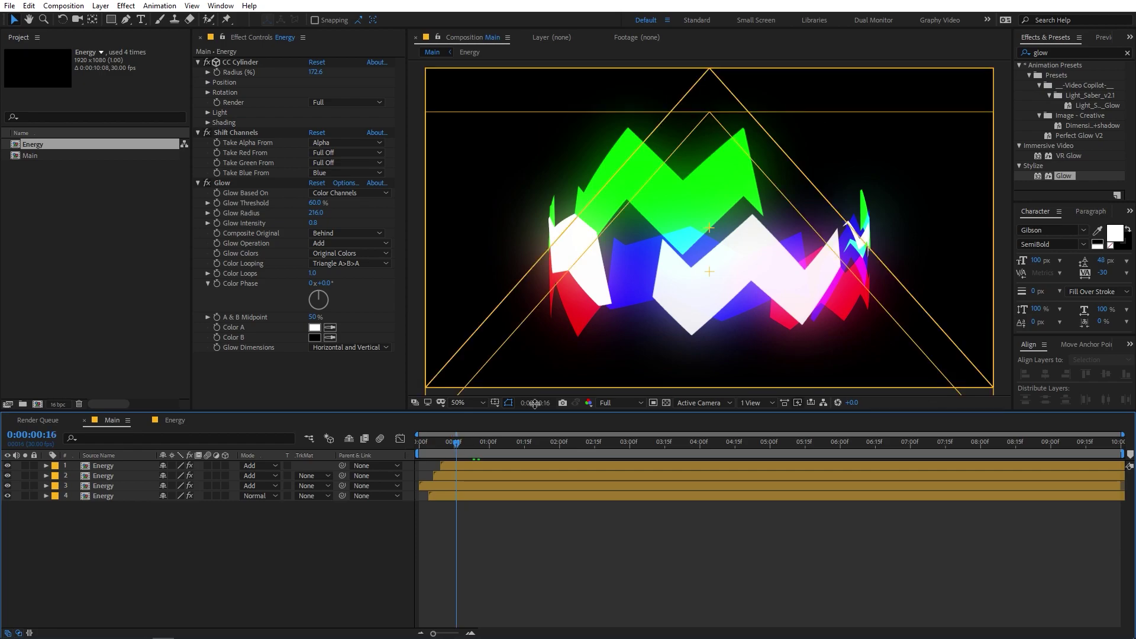
{"action": "double_click", "coordinate": [112, 477]}
{"action": "left_click", "coordinate": [454, 473], "text": "shift"}
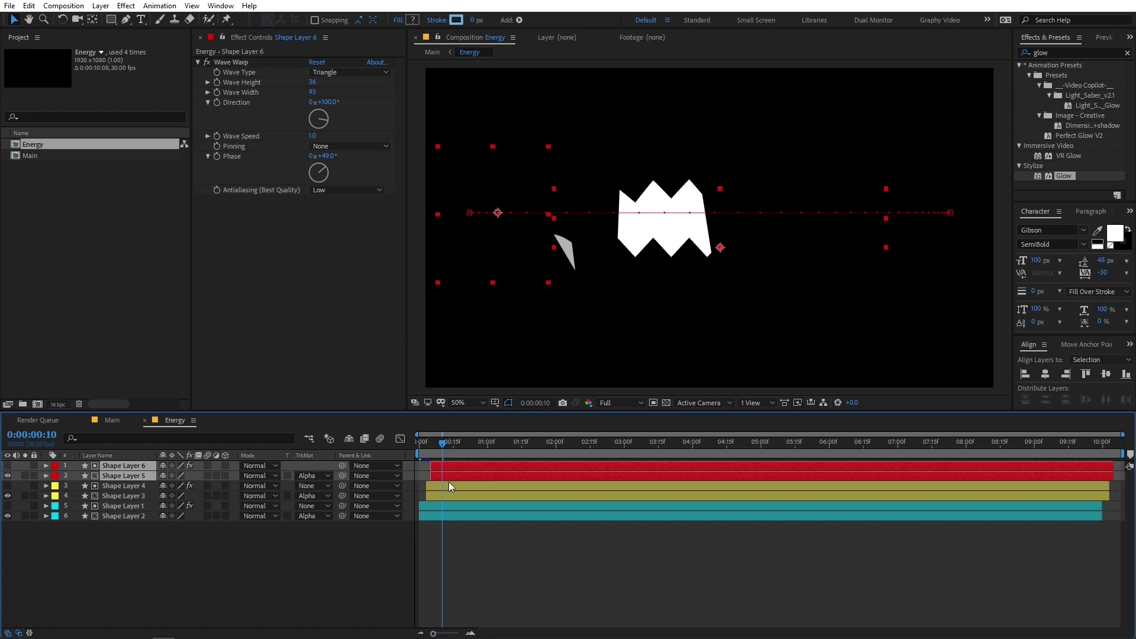
{"action": "left_click", "coordinate": [442, 492], "text": "shift"}
{"action": "key", "text": "space"}
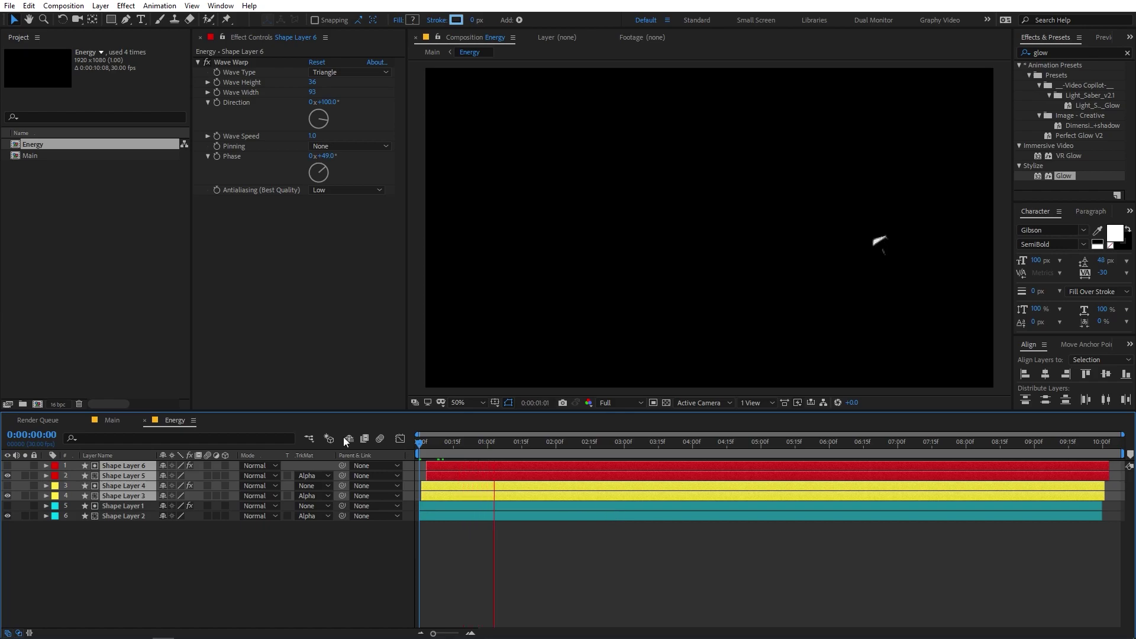
Return to the Main composition and play it from the start to check the timing of the glowing shapes.
{"action": "left_click", "coordinate": [112, 420]}
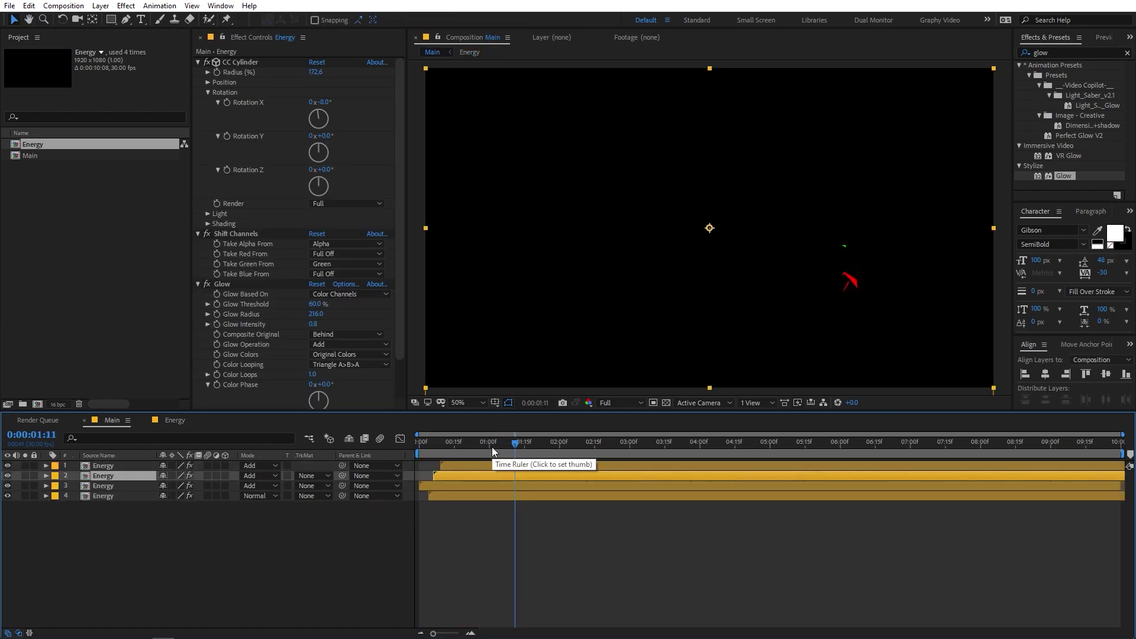
{"action": "key", "text": "space"}
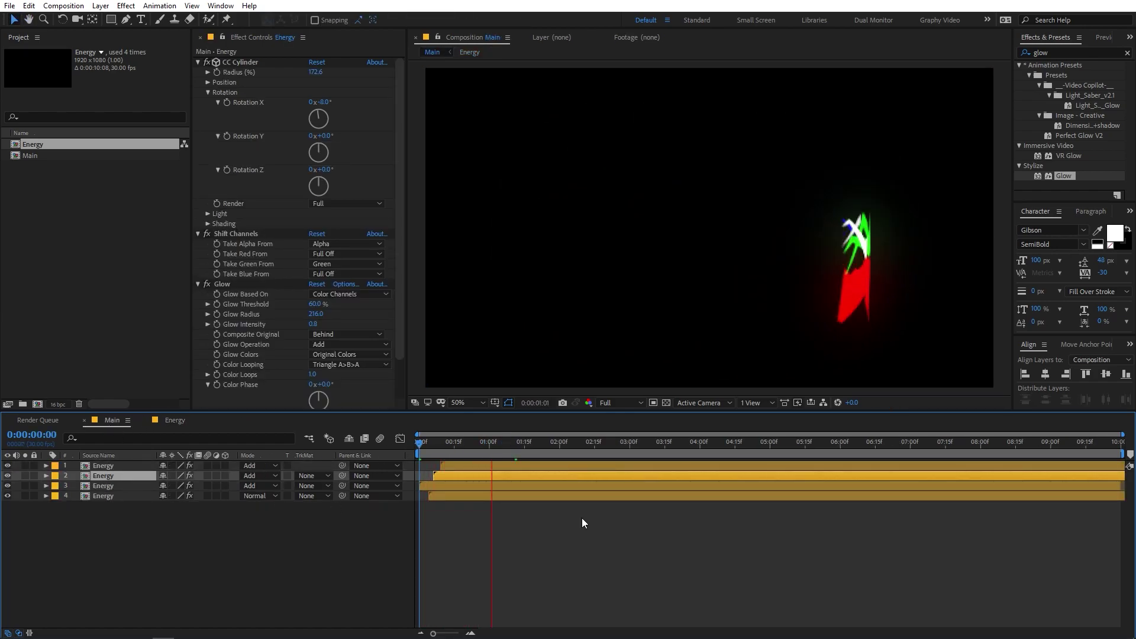
{"action": "key", "text": "space"}
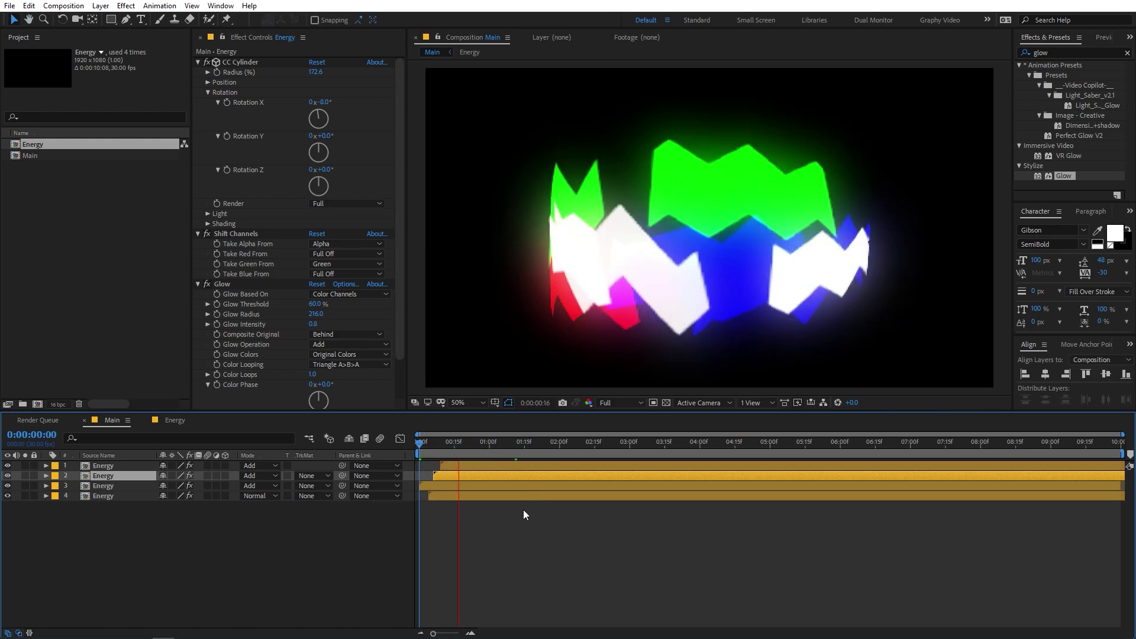
{"action": "key", "text": "space"}
{"action": "left_click", "coordinate": [540, 519]}
{"action": "key", "text": "Home"}
{"action": "key", "text": "space"}
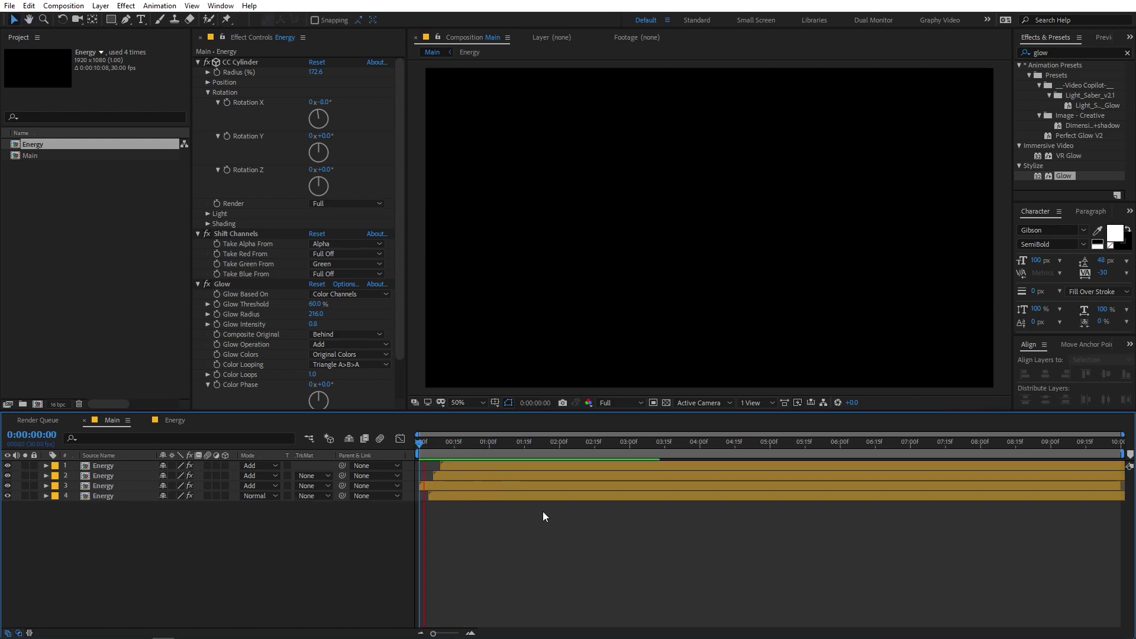
{"action": "left_click", "coordinate": [469, 445]}
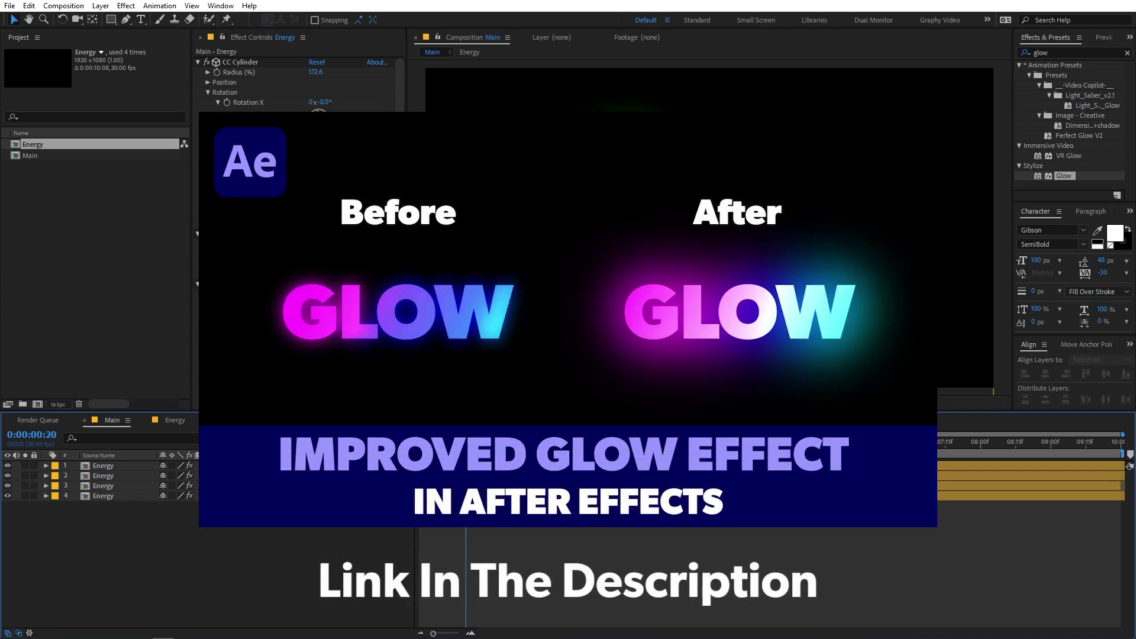
Collapse the CC Cylinder, Shift Channels and Glow properties and play the composition from the start.
{"action": "left_click", "coordinate": [198, 284]}
{"action": "left_click", "coordinate": [197, 234]}
{"action": "left_click", "coordinate": [197, 62]}
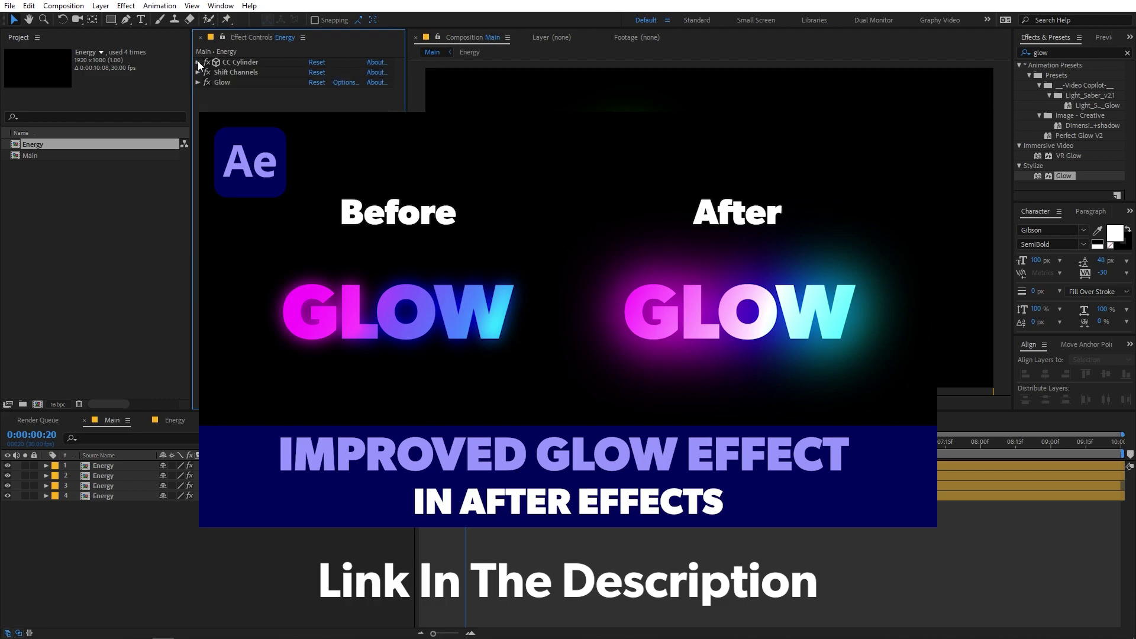
{"action": "left_click", "coordinate": [419, 444]}
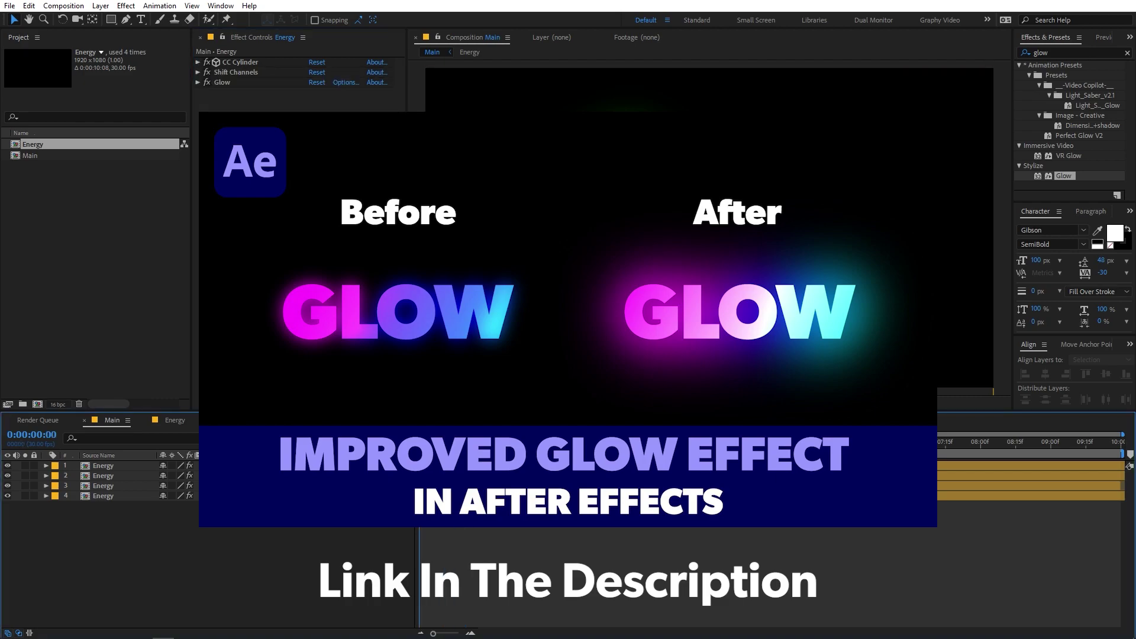
{"action": "key", "text": "space"}
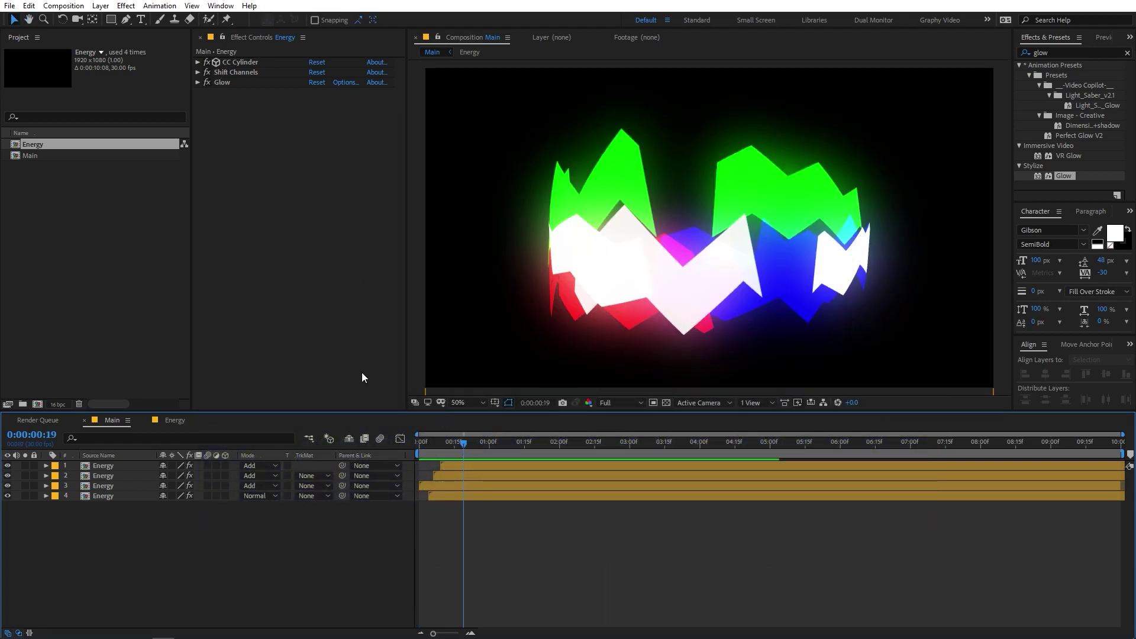
Create a full-size near-black gray solid, about #070707, and place it beneath all the Energy layers.
{"action": "left_click", "coordinate": [129, 304]}
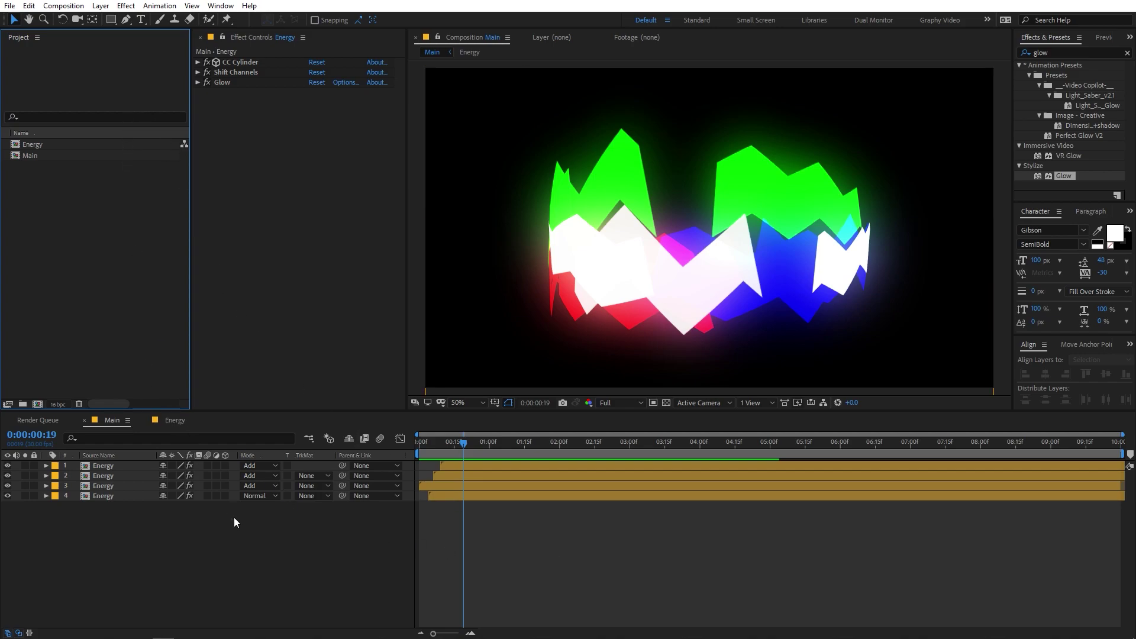
{"action": "right_click", "coordinate": [245, 553]}
{"action": "mouse_move", "coordinate": [297, 425]}
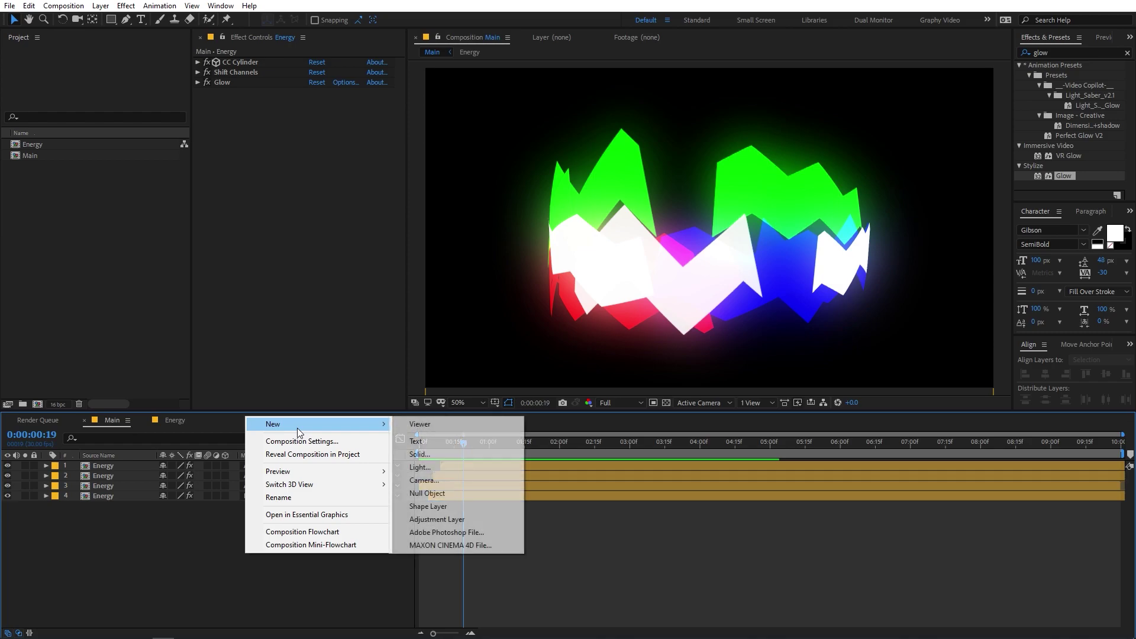
{"action": "left_click", "coordinate": [426, 448]}
{"action": "left_click", "coordinate": [271, 249]}
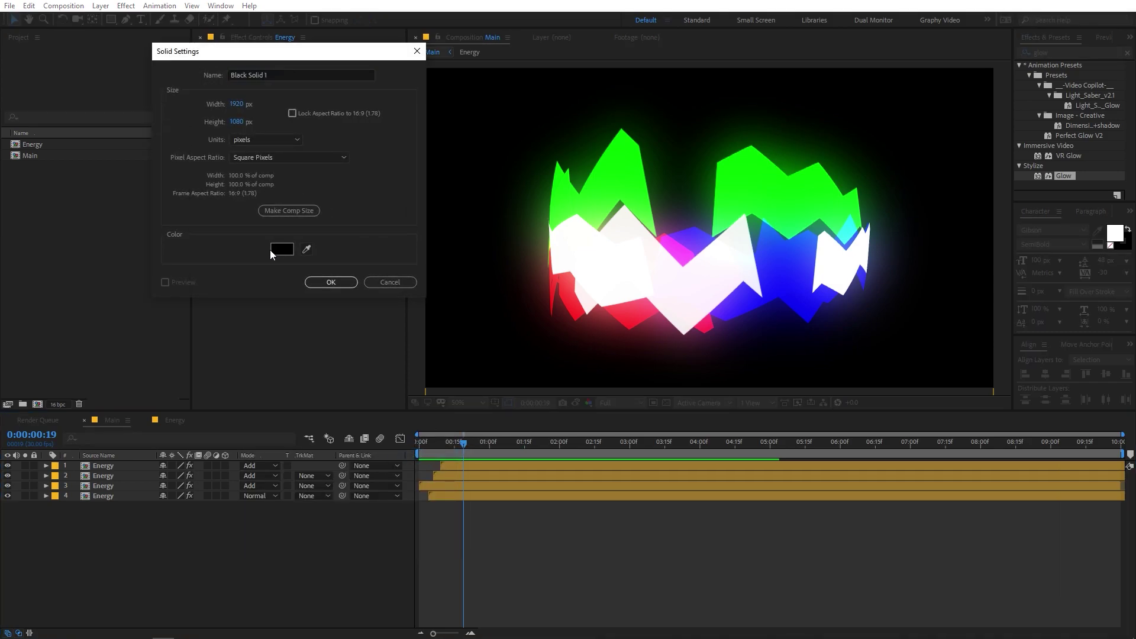
{"action": "left_click", "coordinate": [153, 448]}
{"action": "left_click_drag", "start_coordinate": [153, 448], "coordinate": [149, 448]}
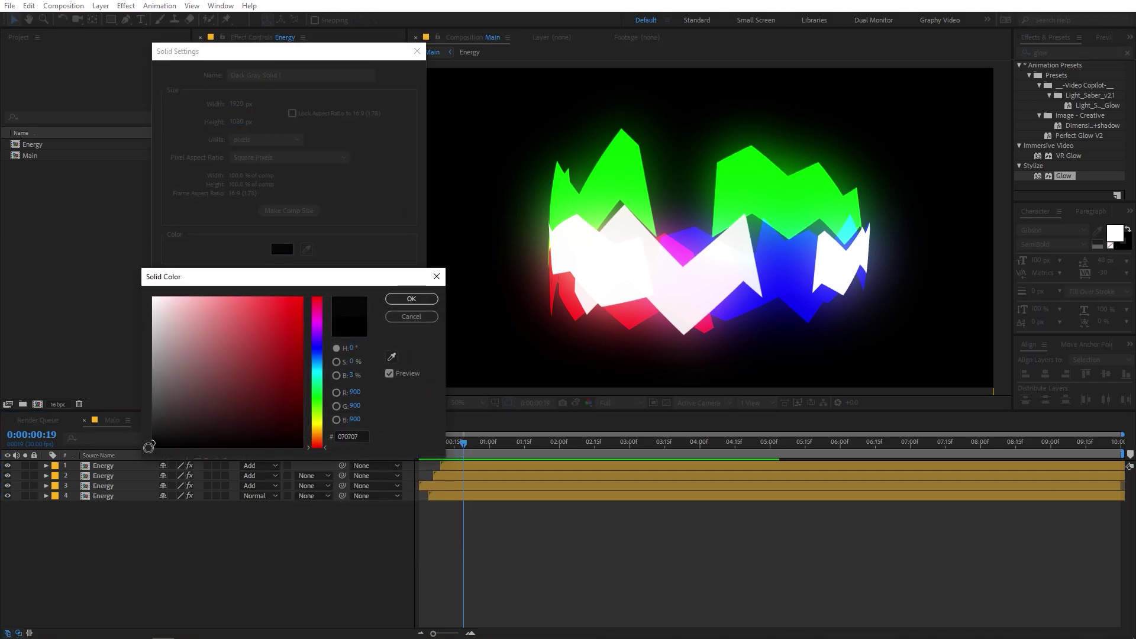
{"action": "left_click", "coordinate": [411, 298]}
{"action": "left_click", "coordinate": [330, 282]}
{"action": "left_click_drag", "start_coordinate": [134, 463], "coordinate": [137, 530]}
{"action": "left_click", "coordinate": [651, 546]}
{"action": "left_click", "coordinate": [97, 73]}
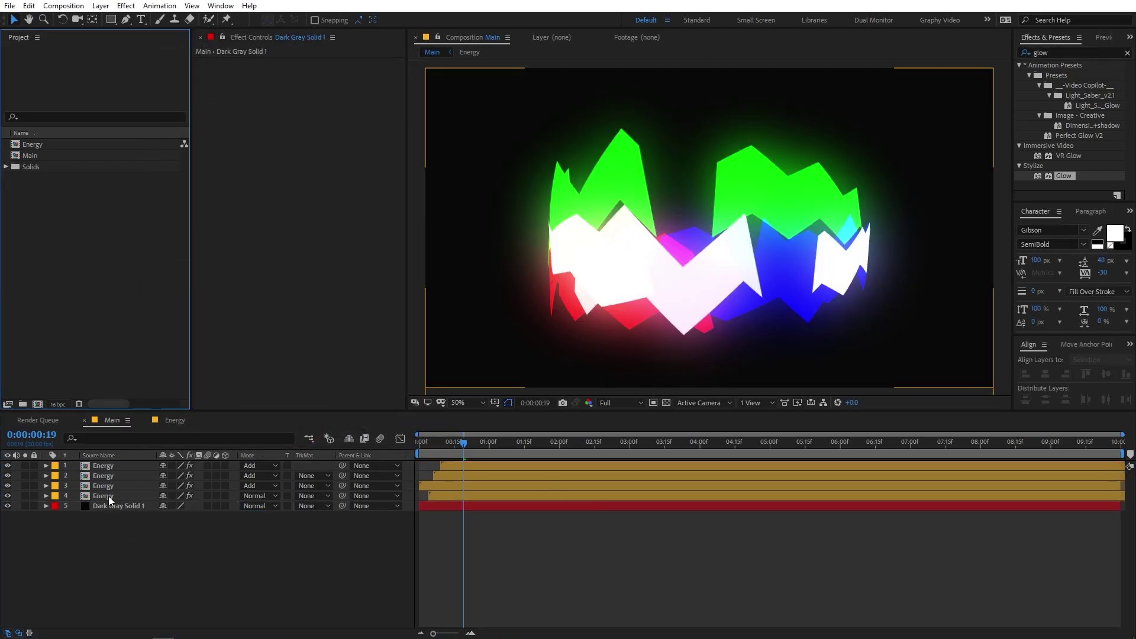
Add a text layer reading "MOTION" in Gibson Bold over the energy shapes.
{"action": "left_click", "coordinate": [140, 20]}
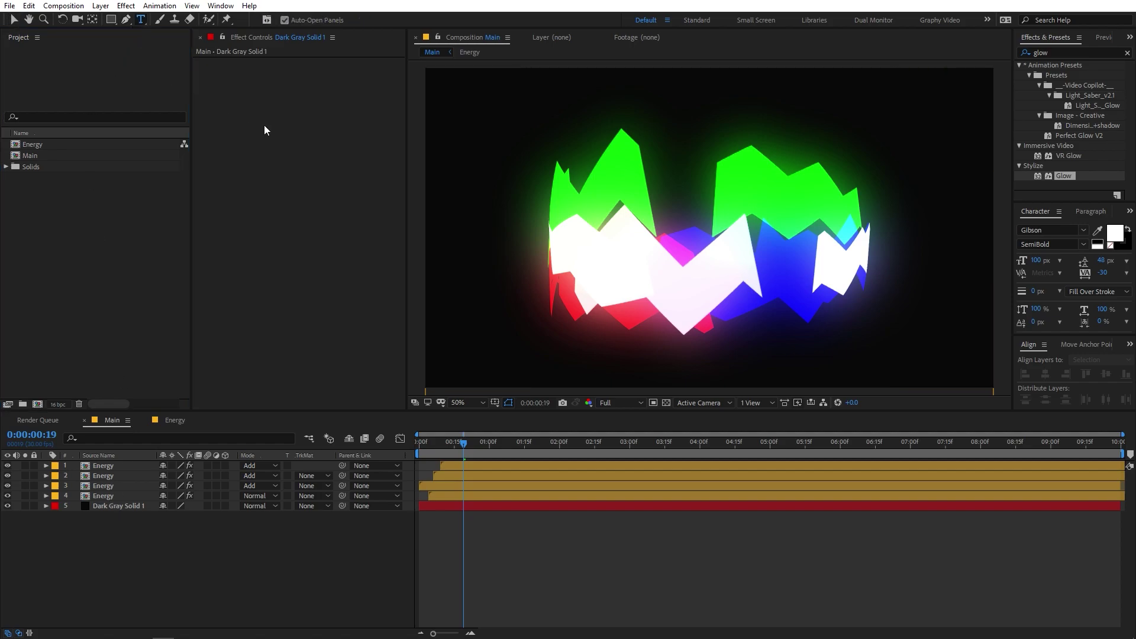
{"action": "left_click", "coordinate": [641, 217]}
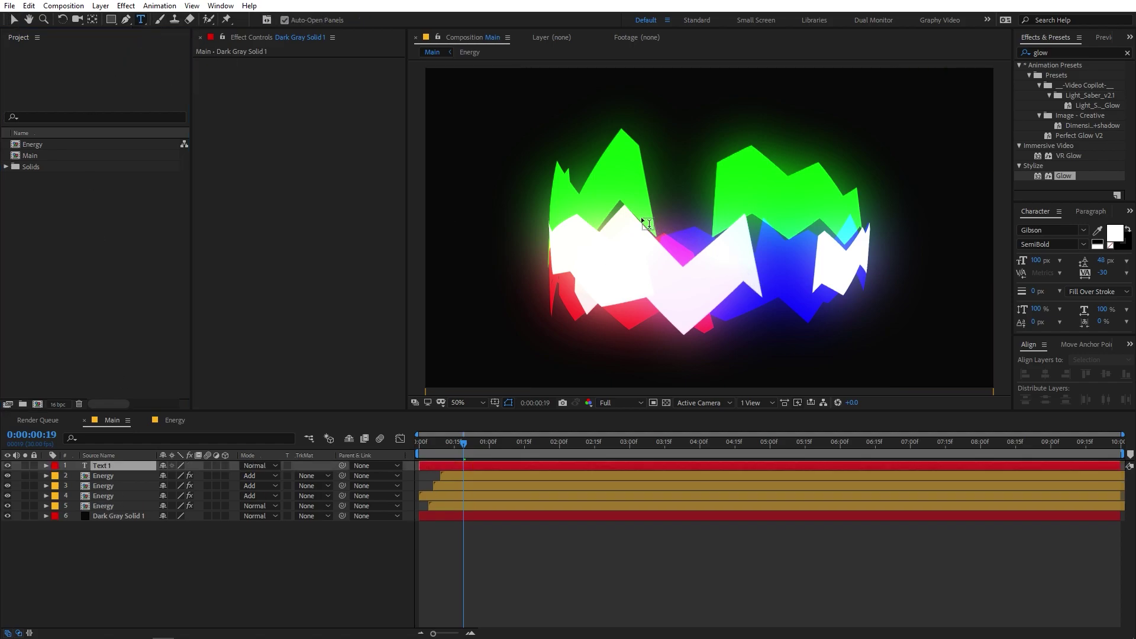
{"action": "left_click", "coordinate": [1082, 245]}
{"action": "left_click", "coordinate": [1043, 295]}
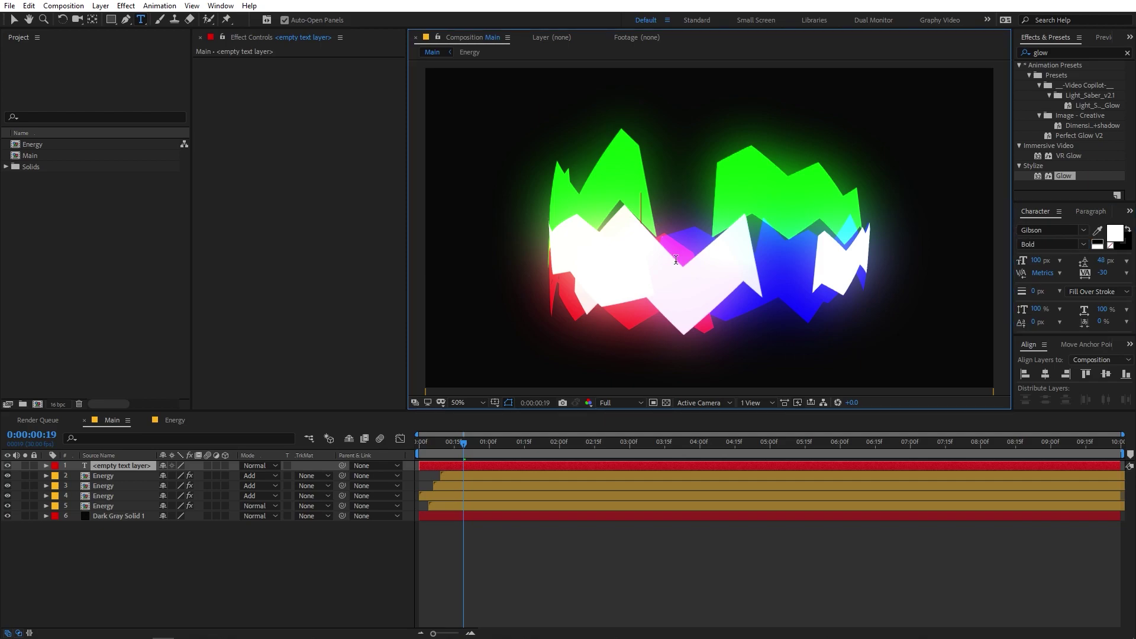
{"action": "type", "text": "T"}
{"action": "key", "text": "BackSpace"}
{"action": "type", "text": "MOTION"}
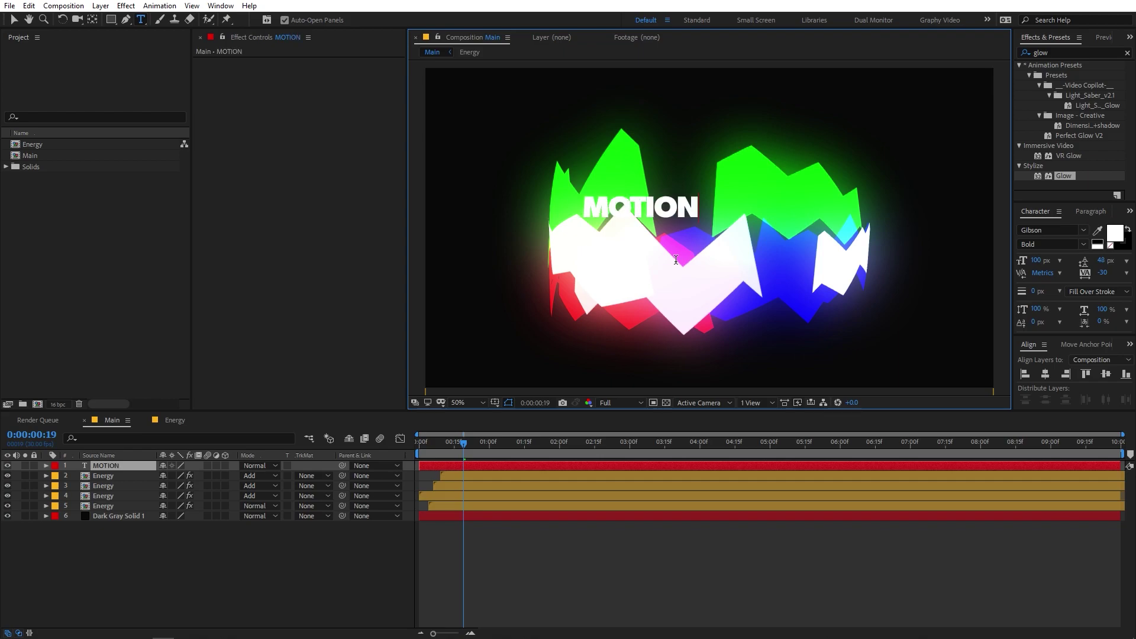
Center the MOTION text layer horizontally and vertically in the composition.
{"action": "left_click", "coordinate": [708, 461]}
{"action": "left_click", "coordinate": [1045, 374]}
{"action": "left_click", "coordinate": [1105, 374]}
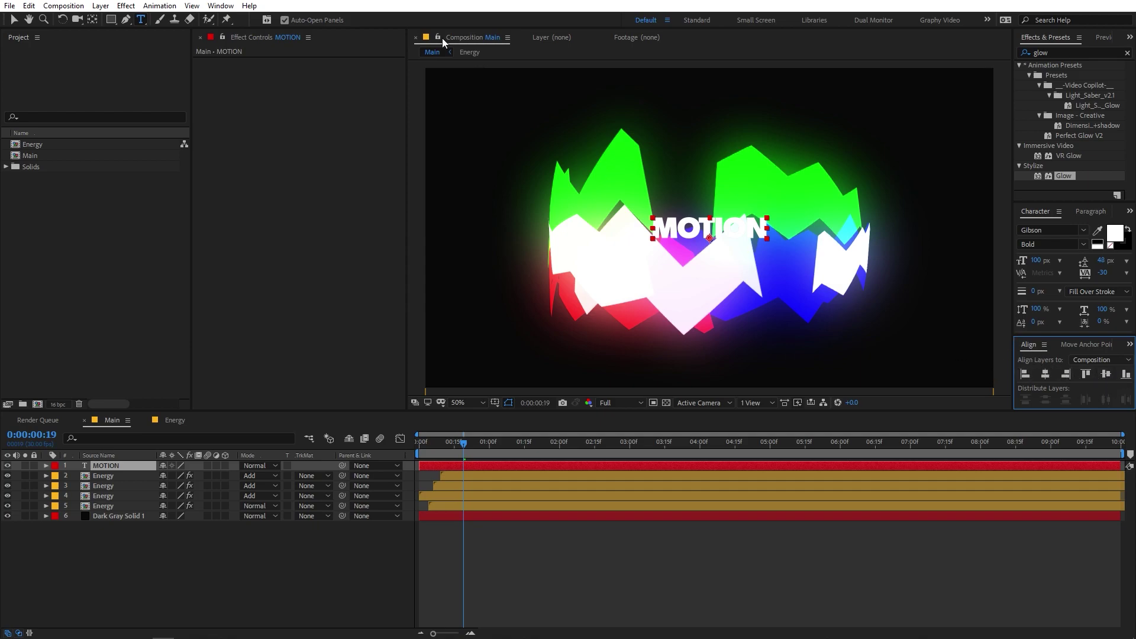
{"action": "left_click", "coordinate": [230, 5]}
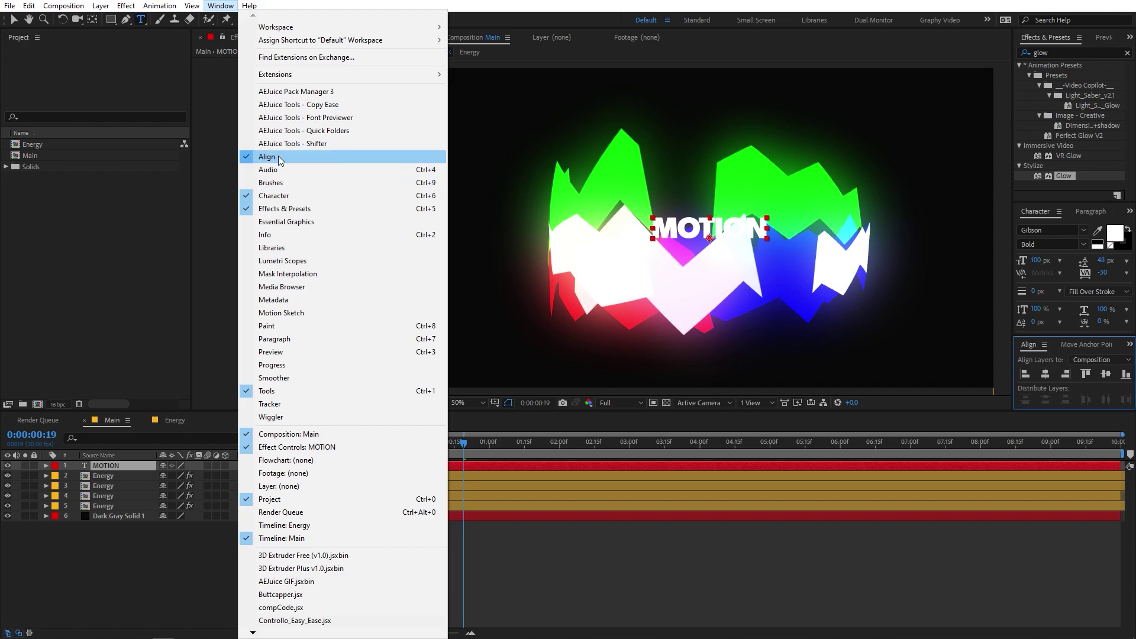
{"action": "left_click", "coordinate": [122, 463]}
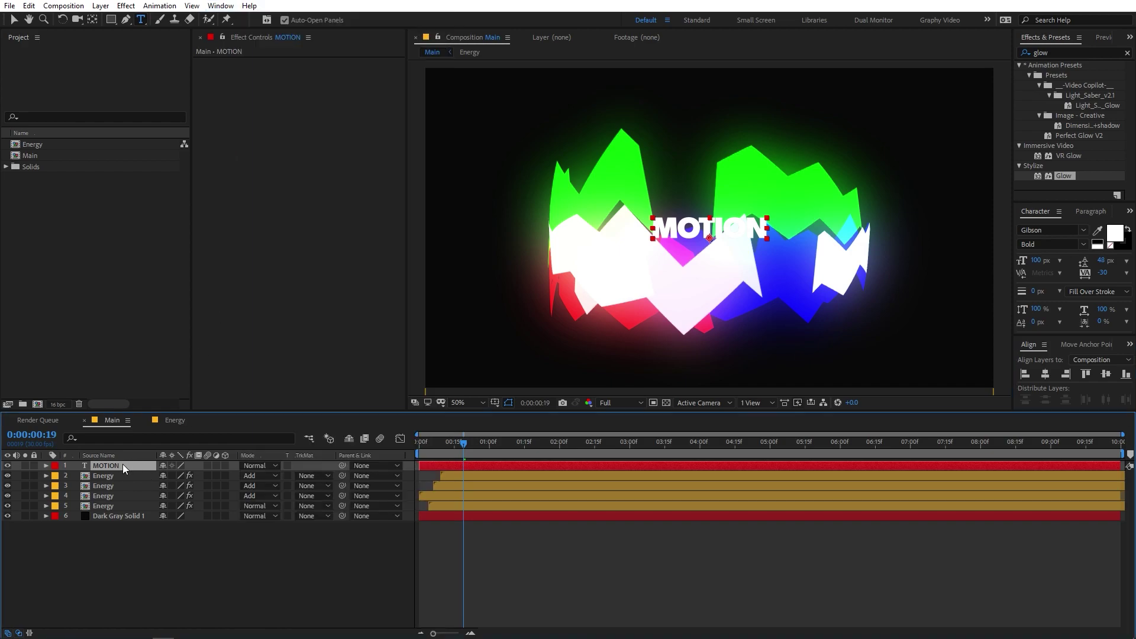
Scale the MOTION text to 232% and vertically re-center it in the composition.
{"action": "key", "text": "s"}
{"action": "left_click_drag", "start_coordinate": [177, 475], "coordinate": [278, 485]}
{"action": "left_click", "coordinate": [19, 22]}
{"action": "left_click", "coordinate": [1105, 374]}
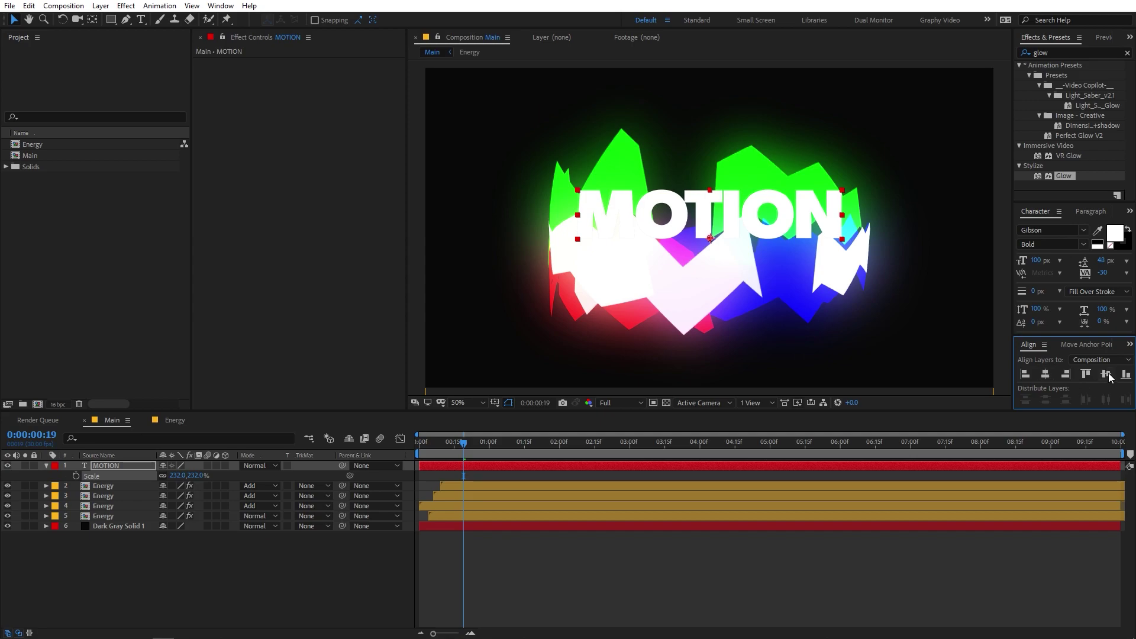
{"action": "left_click", "coordinate": [208, 431]}
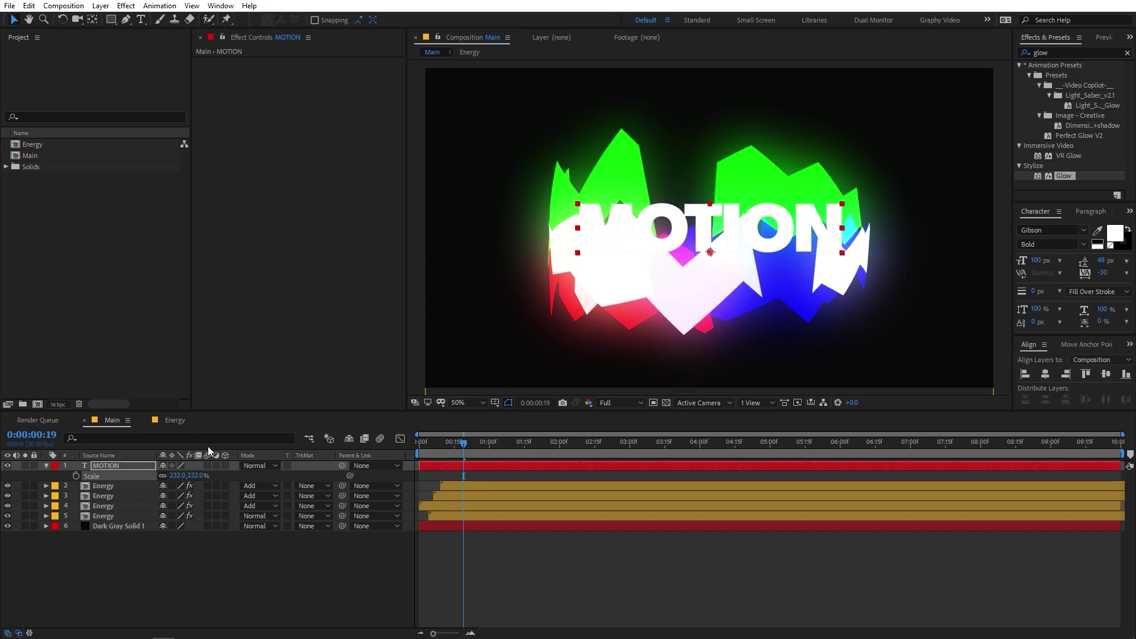
Shift the MOTION layer to start at about frame 20, using playback to time it with the energy shapes.
{"action": "left_click", "coordinate": [126, 465]}
{"action": "left_click_drag", "start_coordinate": [459, 467], "coordinate": [360, 451]}
{"action": "key", "text": "space"}
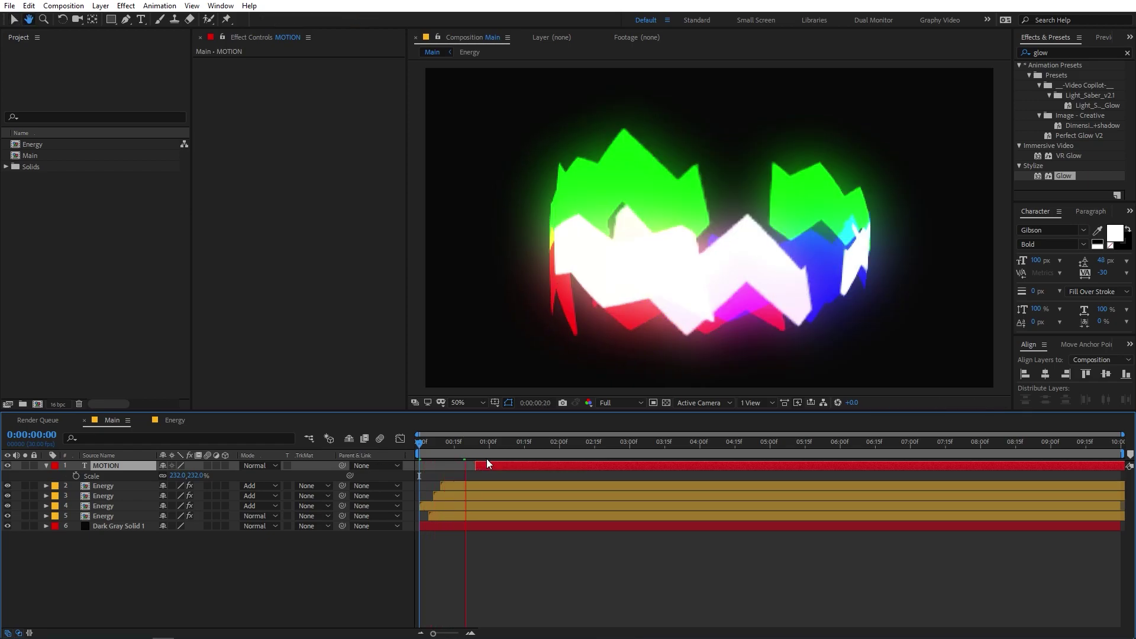
{"action": "left_click_drag", "start_coordinate": [489, 467], "coordinate": [480, 467]}
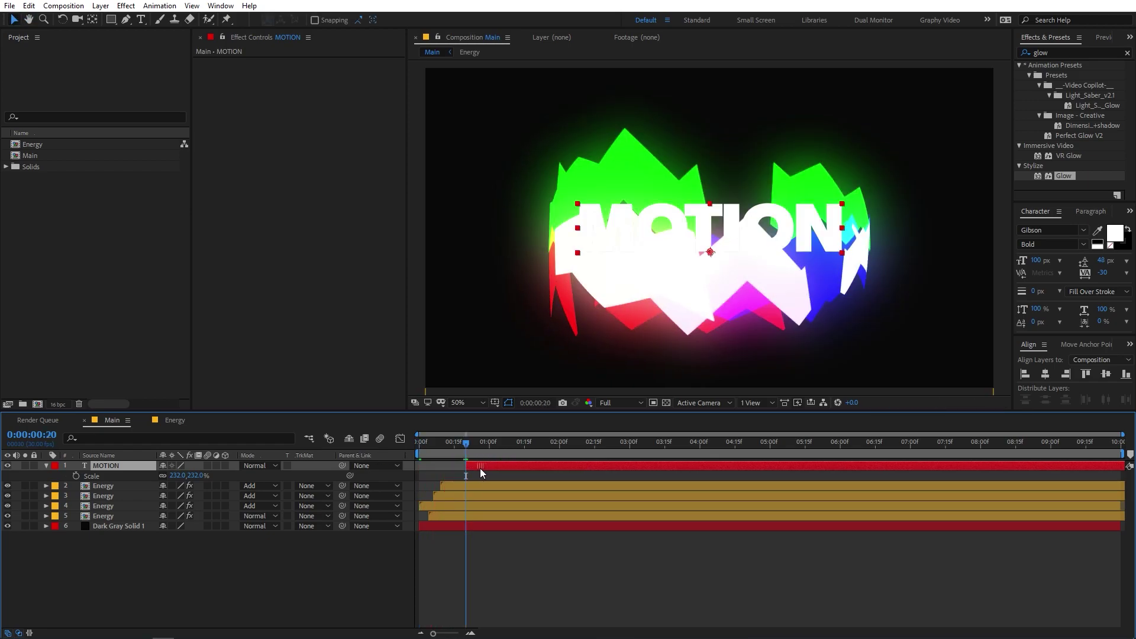
Nudge all four Energy layers slightly upward together in the composition.
{"action": "left_click", "coordinate": [489, 488]}
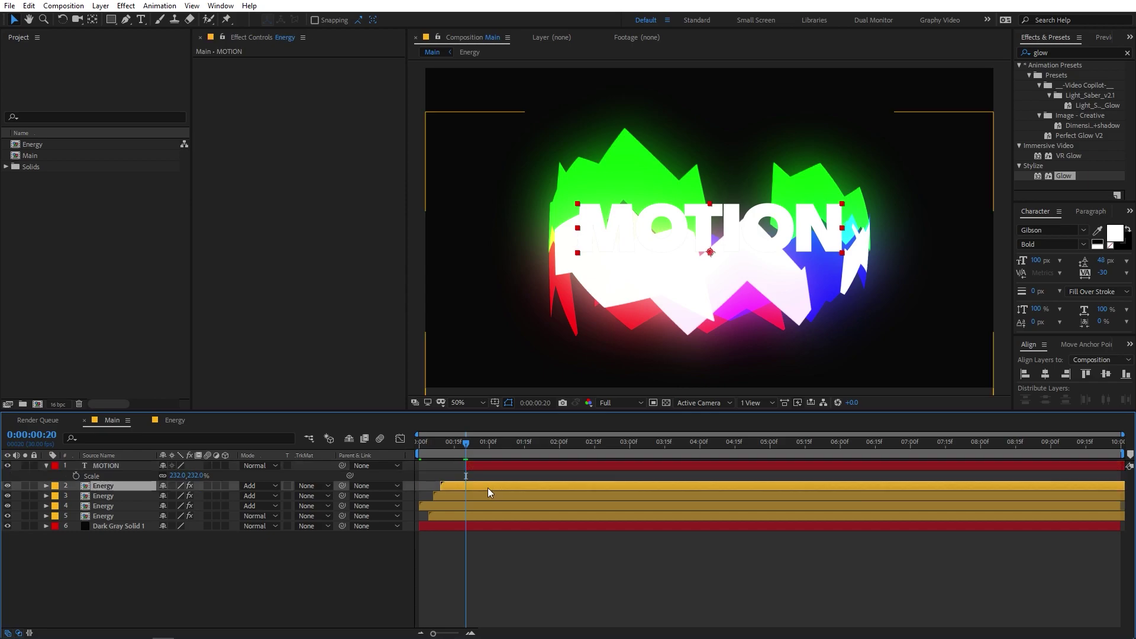
{"action": "left_click", "coordinate": [482, 519], "text": "shift"}
{"action": "key", "text": "shift+Up"}
{"action": "key", "text": "shift+Up"}
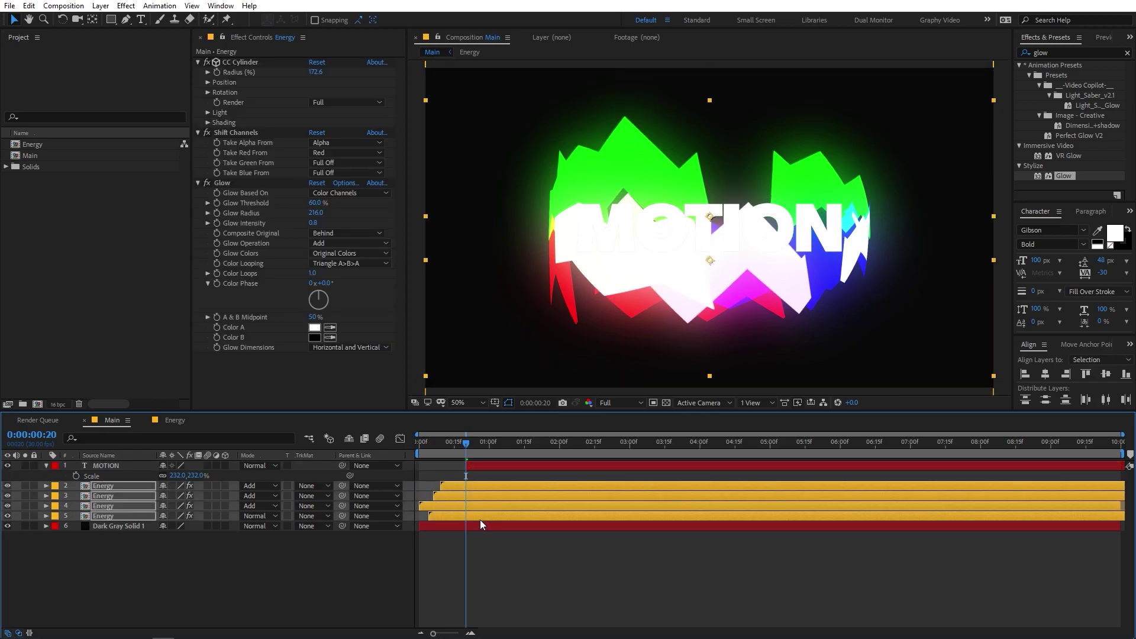
Animate the MOTION layer's opacity from 0% to 100% as a short fade-in and play it from the start.
{"action": "left_click", "coordinate": [500, 470]}
{"action": "key", "text": "t"}
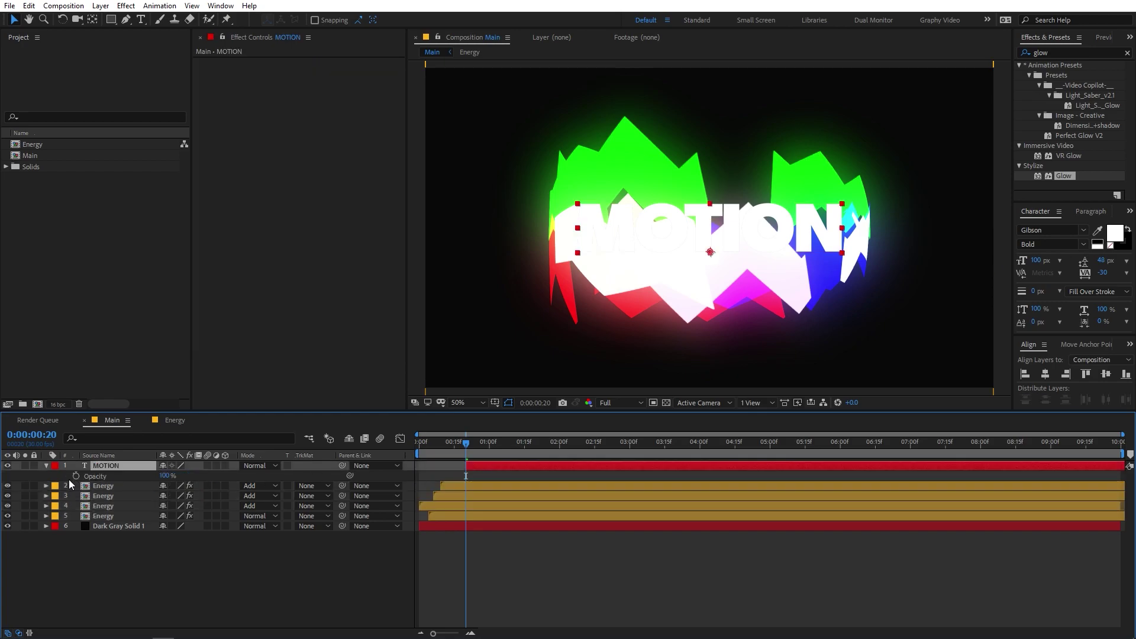
{"action": "left_click", "coordinate": [76, 476]}
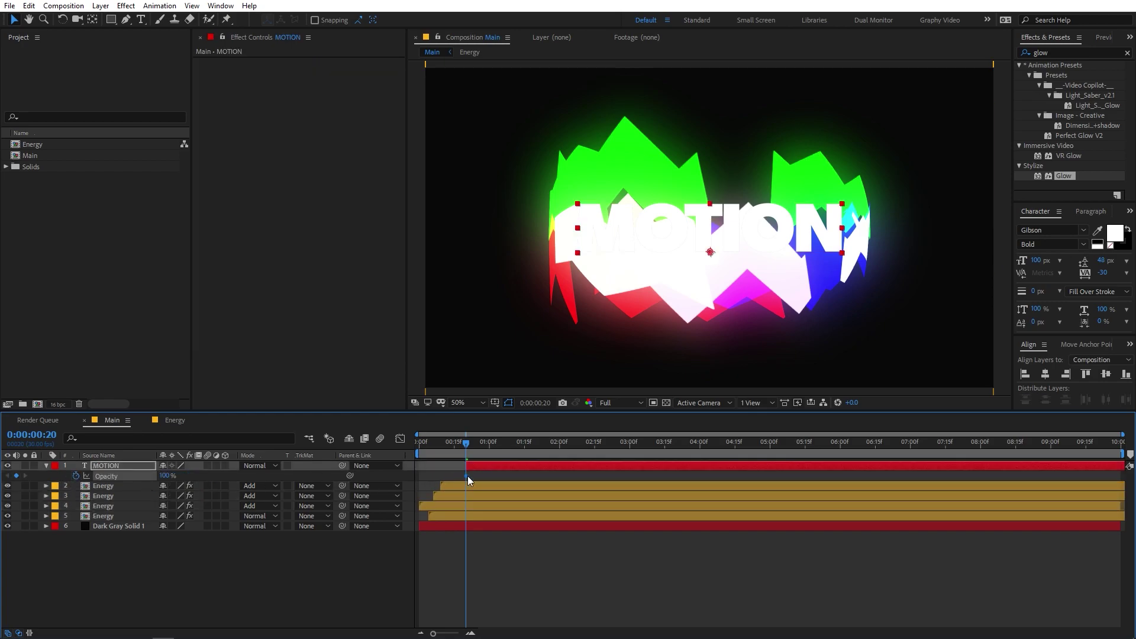
{"action": "left_click", "coordinate": [166, 476]}
{"action": "type", "text": "0"}
{"action": "key", "text": "Return"}
{"action": "key", "text": "Home"}
{"action": "left_click_drag", "start_coordinate": [482, 464], "coordinate": [478, 463]}
{"action": "key", "text": "space"}
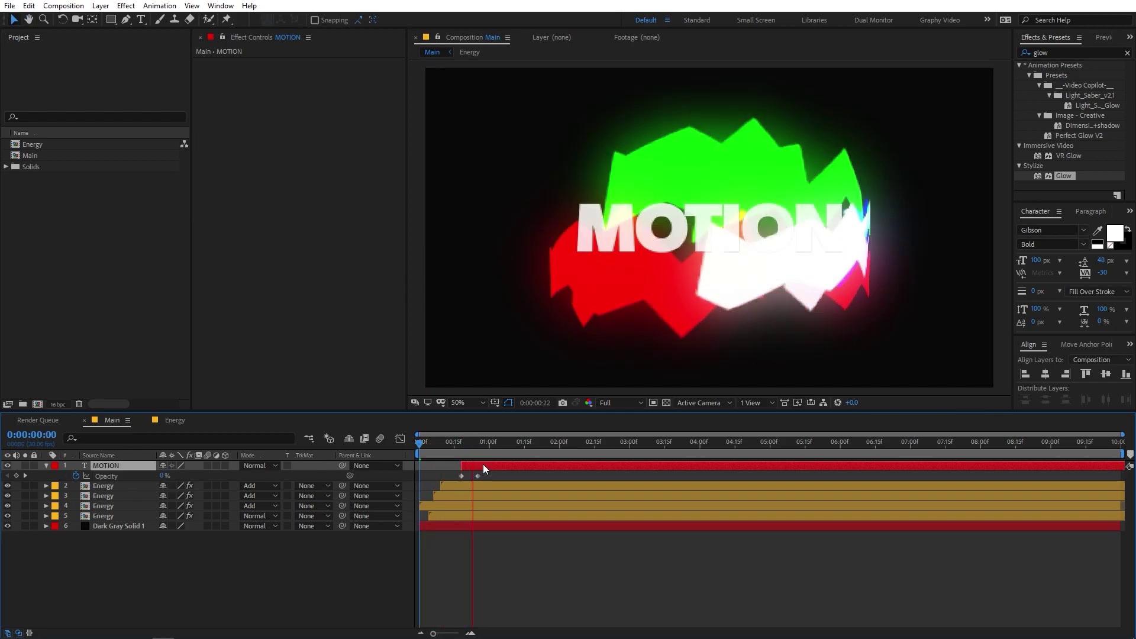
Stop playback and place the MOTION layer beneath the Energy layers, directly above the dark gray solid.
{"action": "key", "text": "space"}
{"action": "left_click_drag", "start_coordinate": [118, 462], "coordinate": [160, 521]}
Scale the MOTION text to 198.5% and center it in the composition both ways.
{"action": "key", "text": "s"}
{"action": "left_click", "coordinate": [1045, 375]}
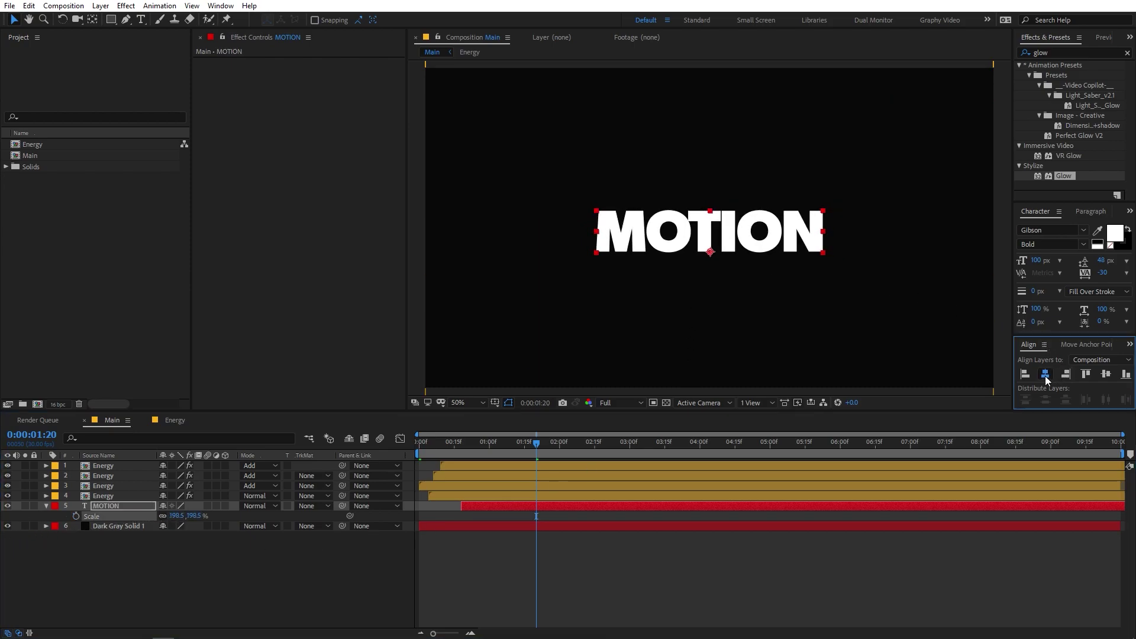
{"action": "left_click", "coordinate": [1106, 375]}
Play the Main composition from the start to check the text reveal behind the energy shapes, collapsing the text's Scale property.
{"action": "key", "text": "space"}
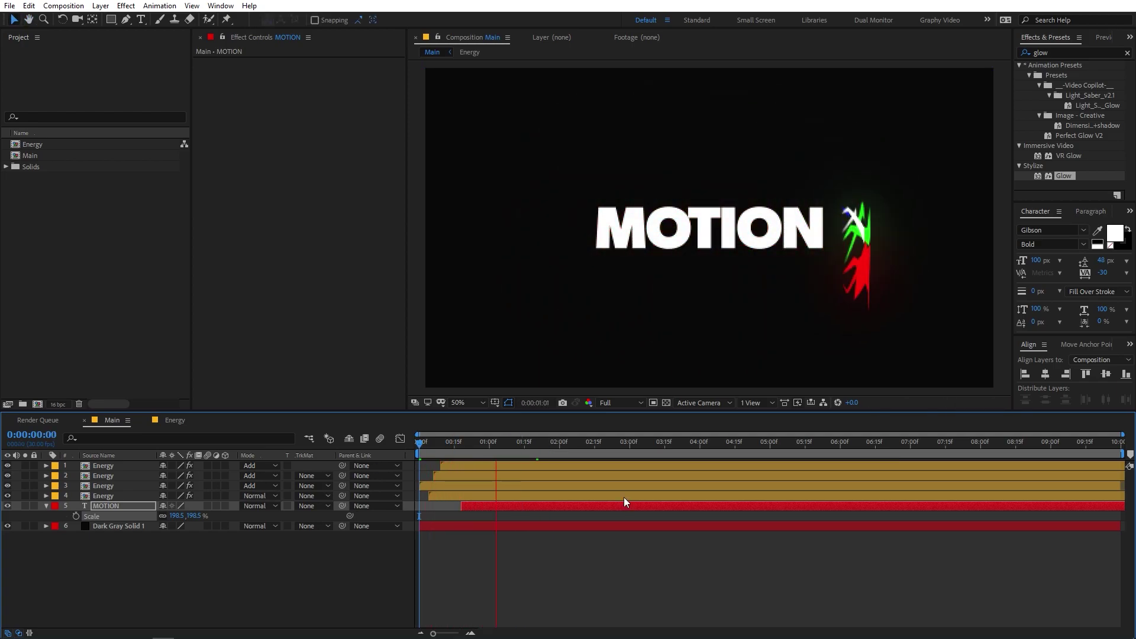
{"action": "key", "text": "space"}
{"action": "key", "text": "space"}
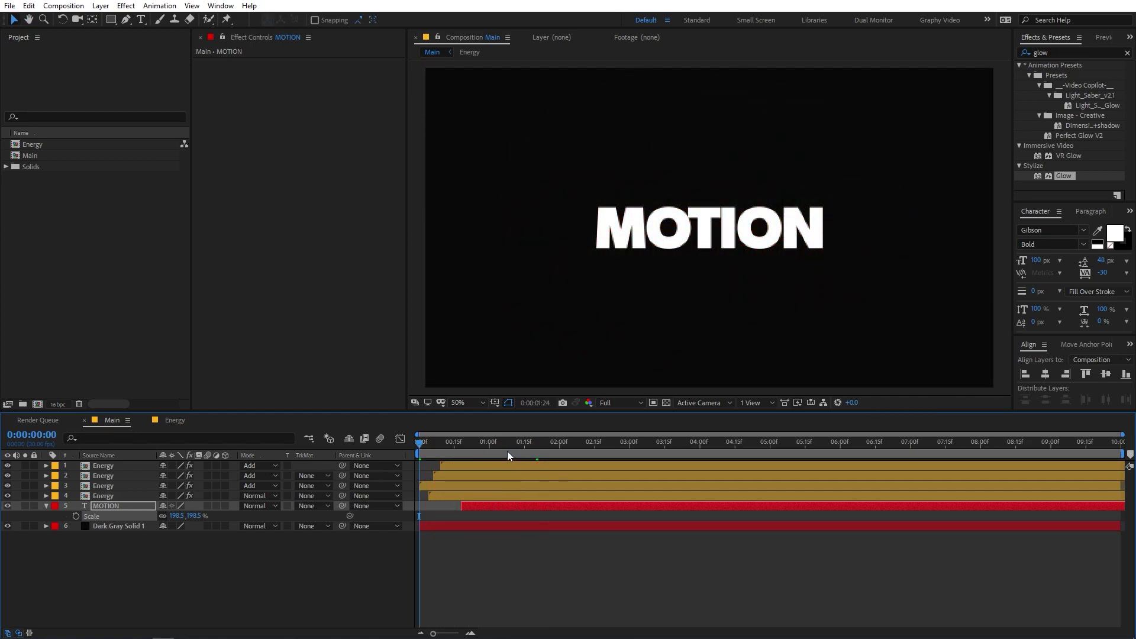
{"action": "key", "text": "s"}
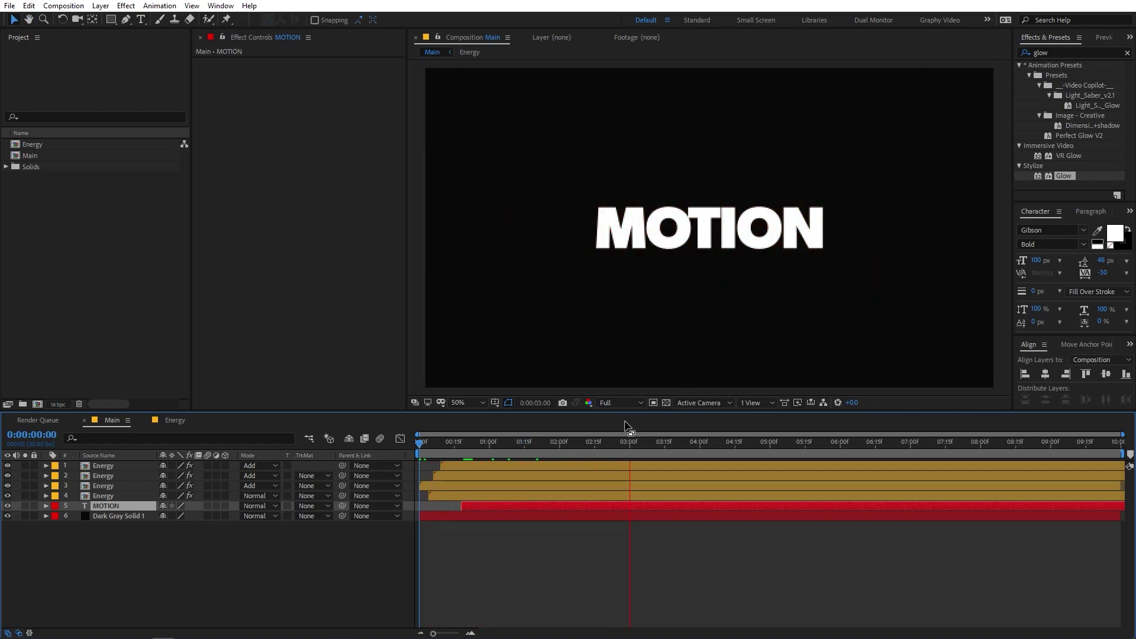
{"action": "key", "text": "space"}
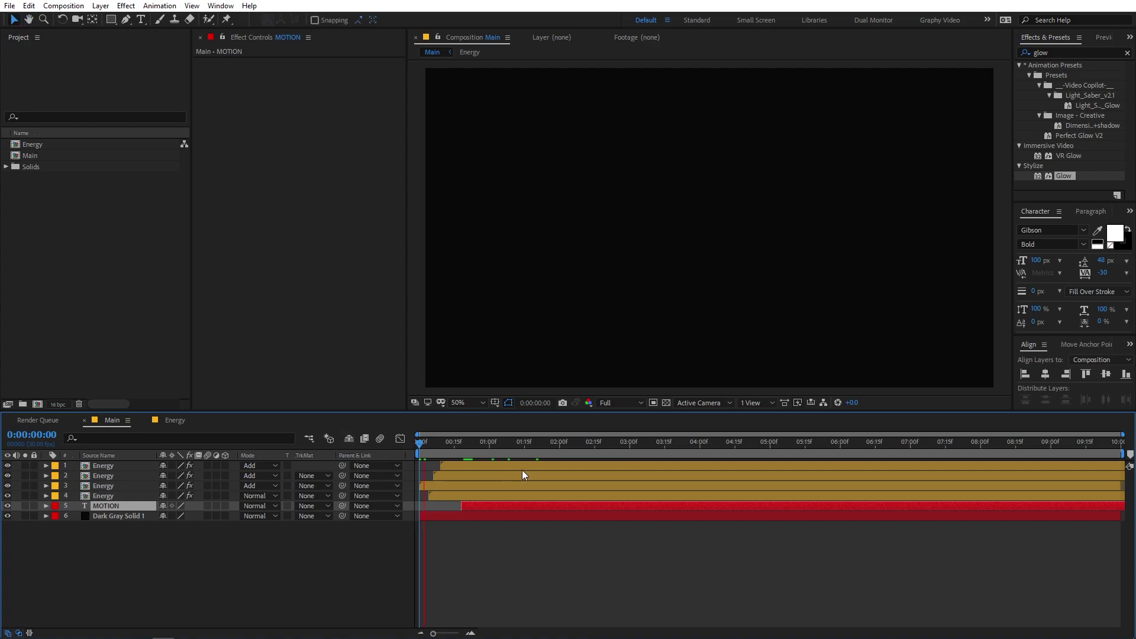
{"action": "key", "text": "space"}
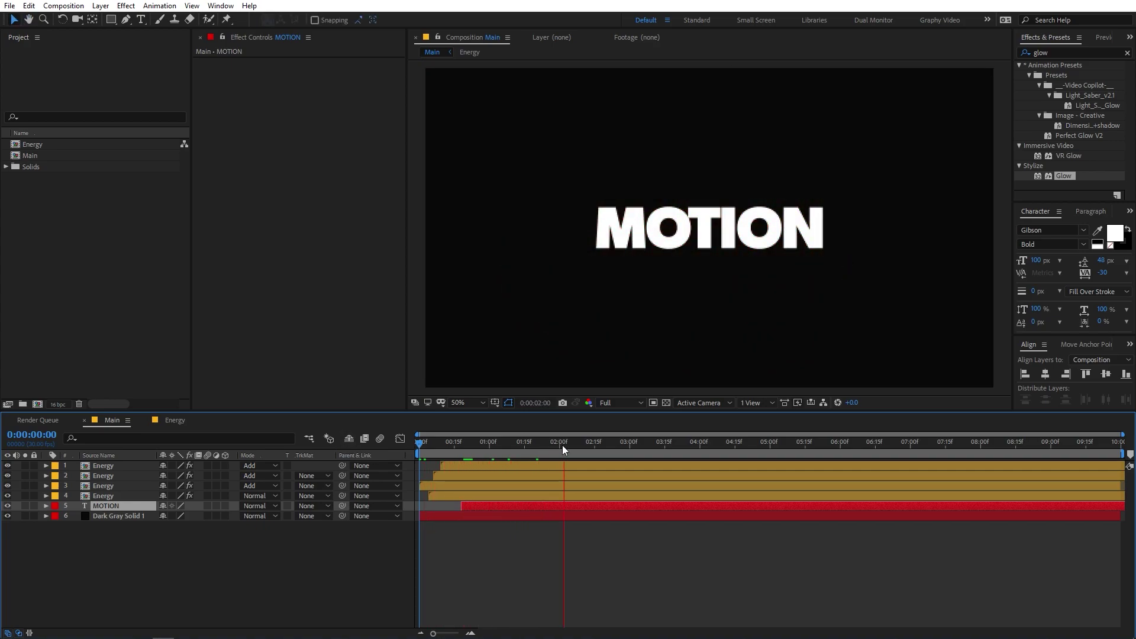